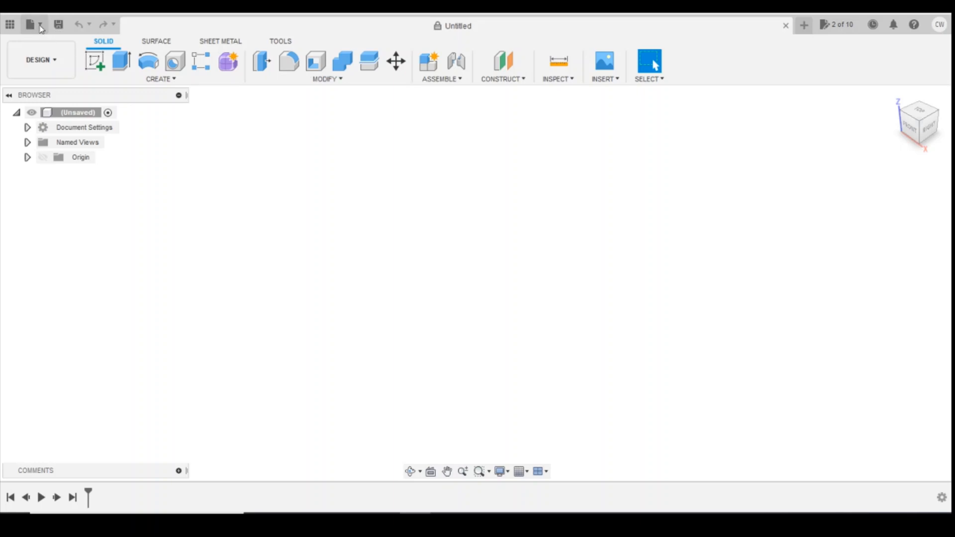
# Step: Start saving the untitled design and create a new project named Cowan Sheldons 30T Crane
pyautogui.click(38, 24)
pyautogui.click(44, 154)
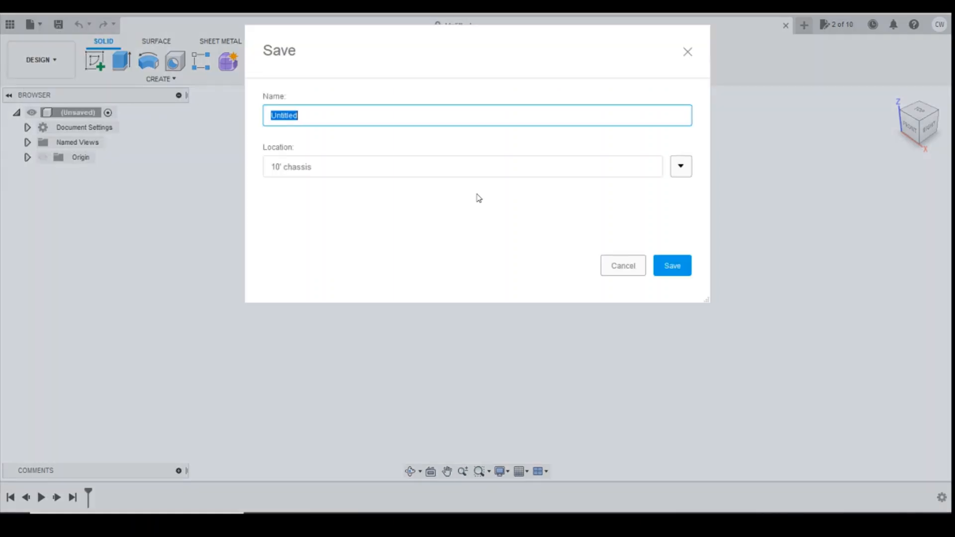
pyautogui.click(681, 166)
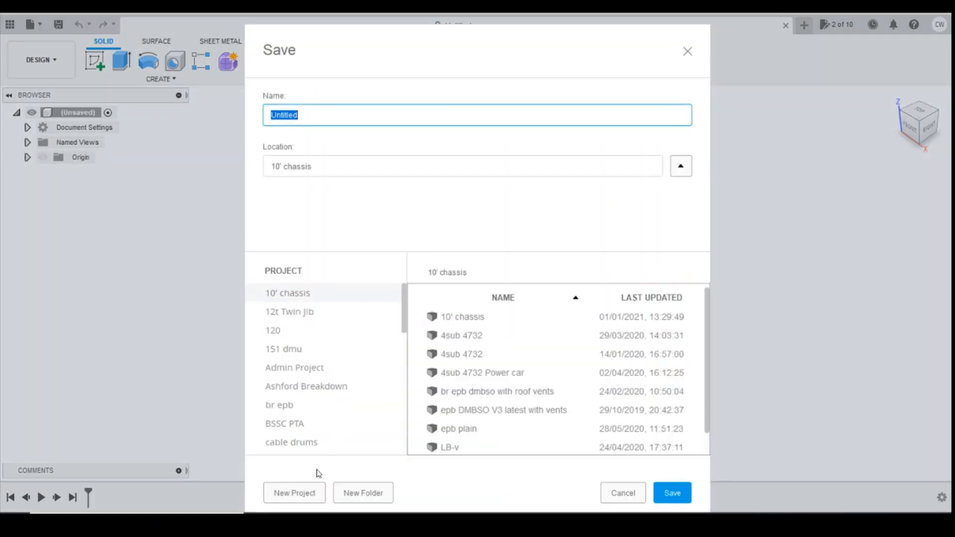
pyautogui.click(316, 494)
pyautogui.write('C')
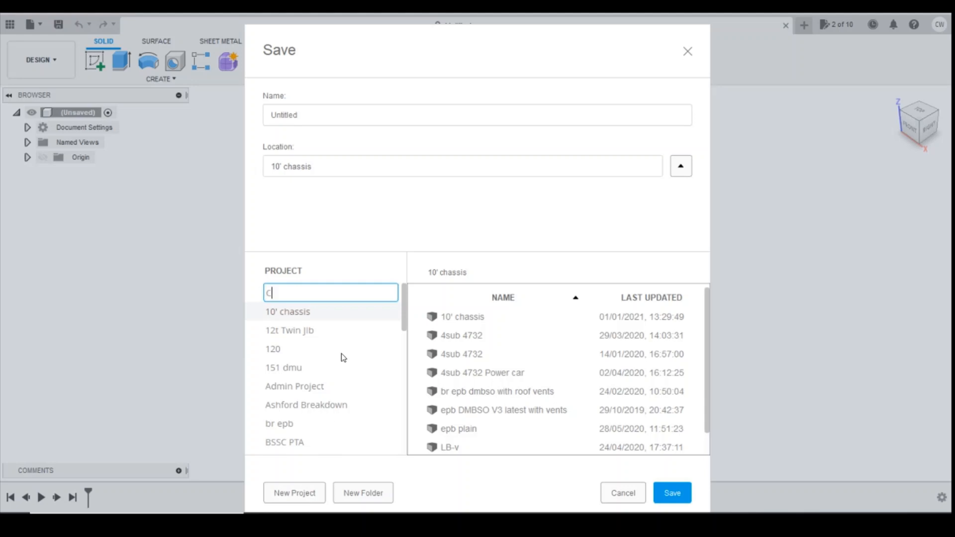
pyautogui.write('owan Sheldons 30T')
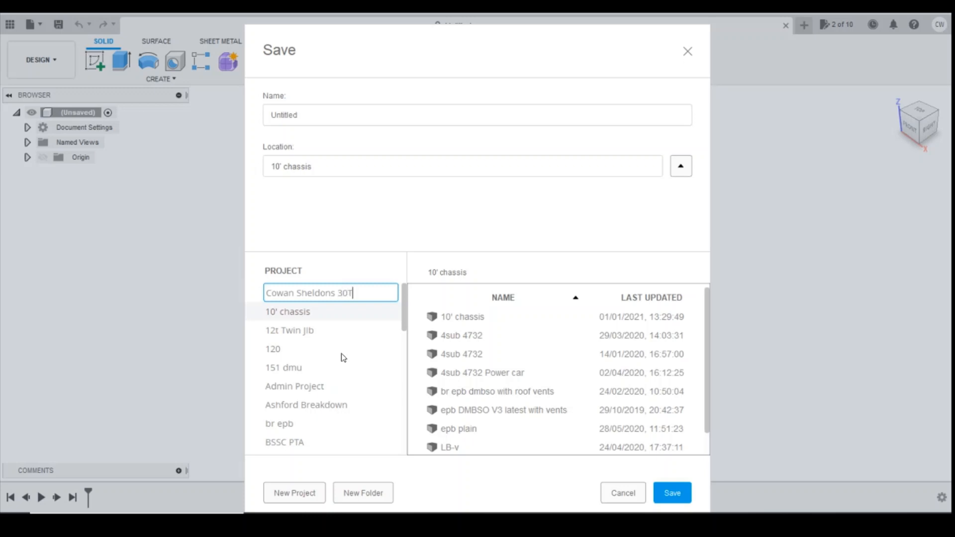
pyautogui.write(' Crane')
# Step: Name the design Cowen Sheldon Crane and save it in the Cowan Sheldons 30T Crane project
pyautogui.click(300, 114)
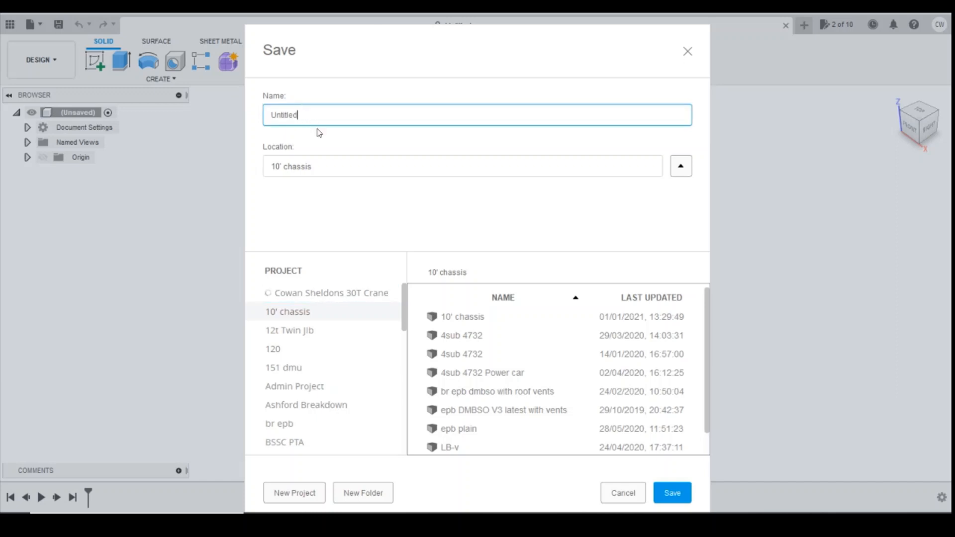
pyautogui.moveTo(340, 116); pyautogui.dragTo(259, 120)
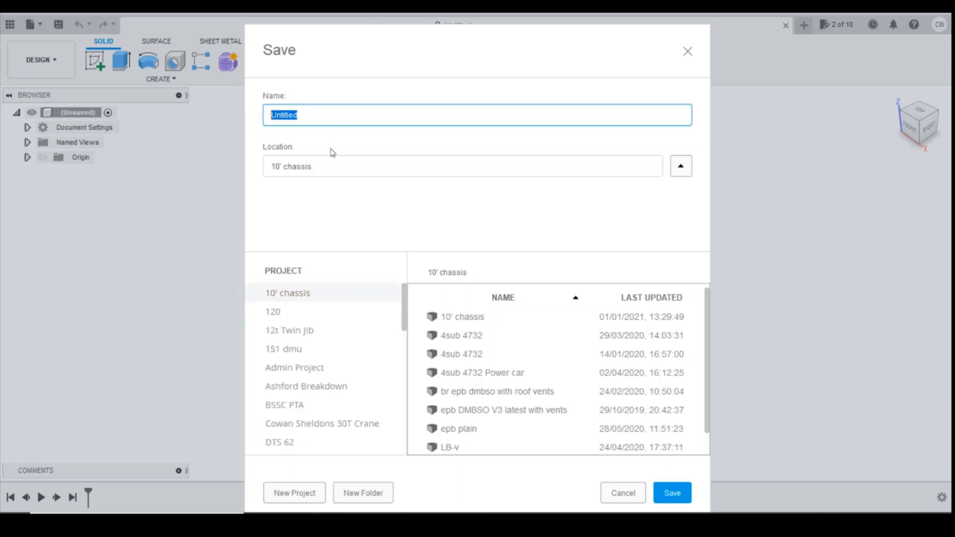
pyautogui.write('Cowen Sheldon ')
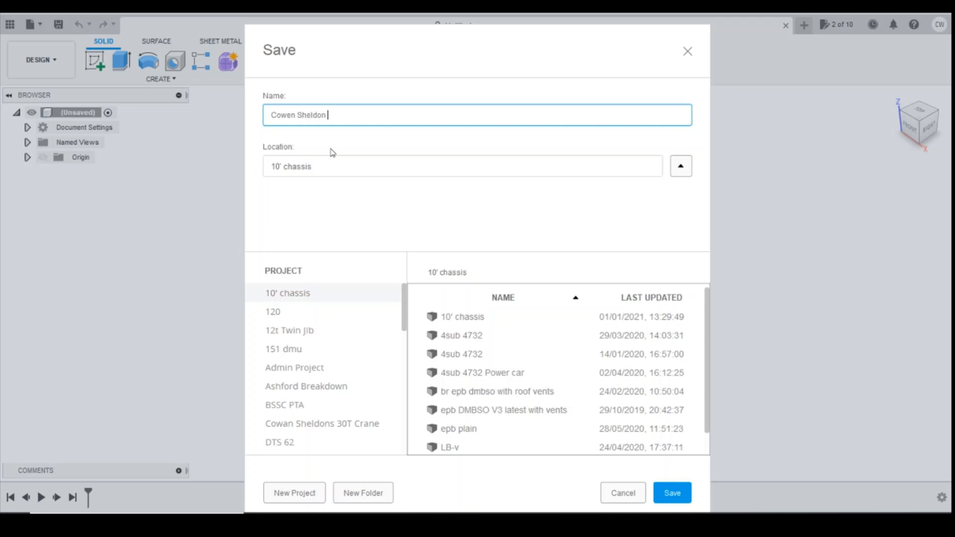
pyautogui.write('Cranr')
pyautogui.press('BackSpace')
pyautogui.write('e')
pyautogui.scroll(-3, 333, 317)
pyautogui.click(351, 314)
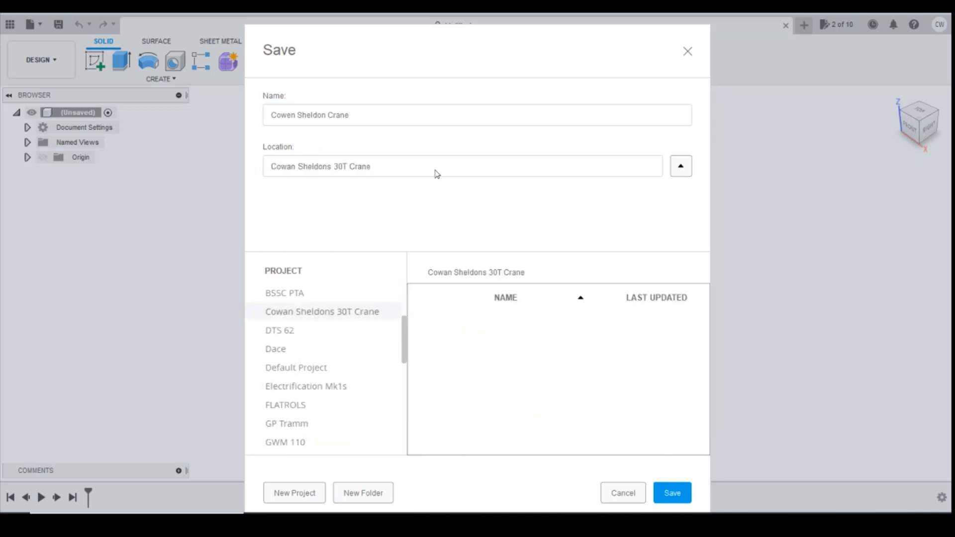
pyautogui.click(673, 493)
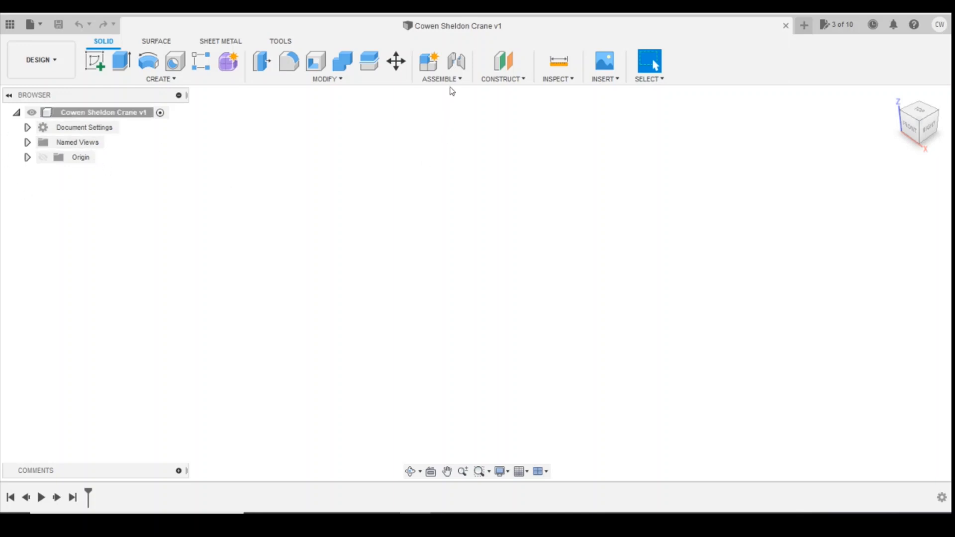
# Step: Create an internal standard component named Crane Body with the top-level Cowen Sheldon Crane assembly as its parent
pyautogui.click(450, 81)
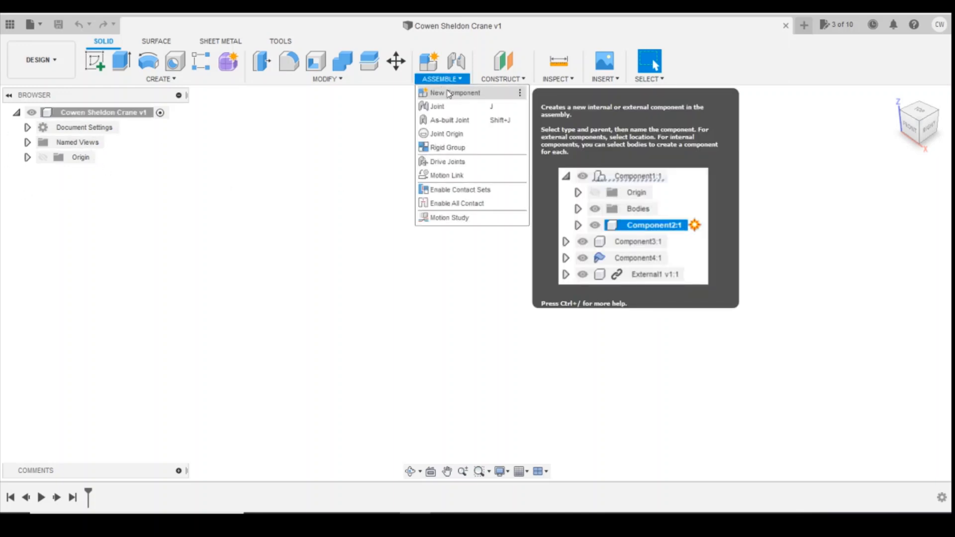
pyautogui.click(449, 93)
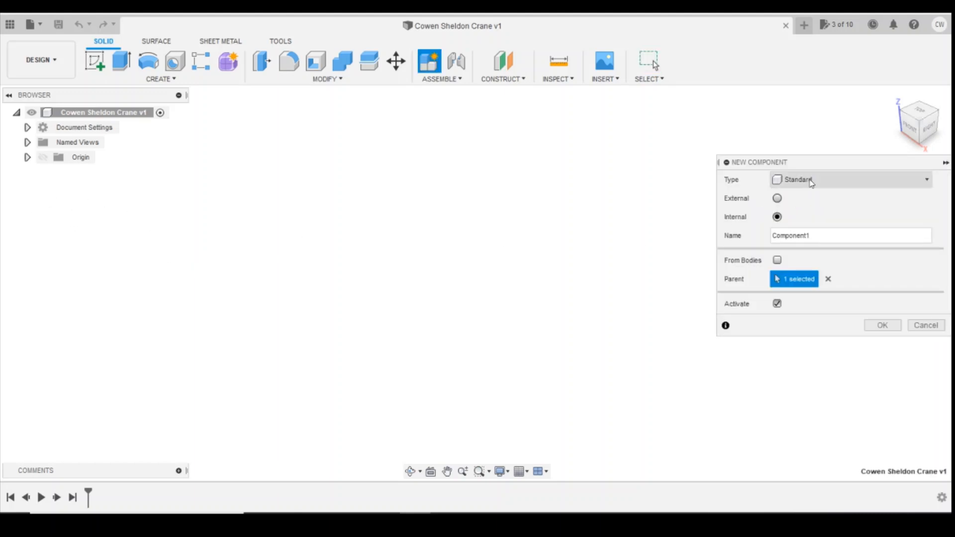
pyautogui.click(811, 181)
pyautogui.click(800, 197)
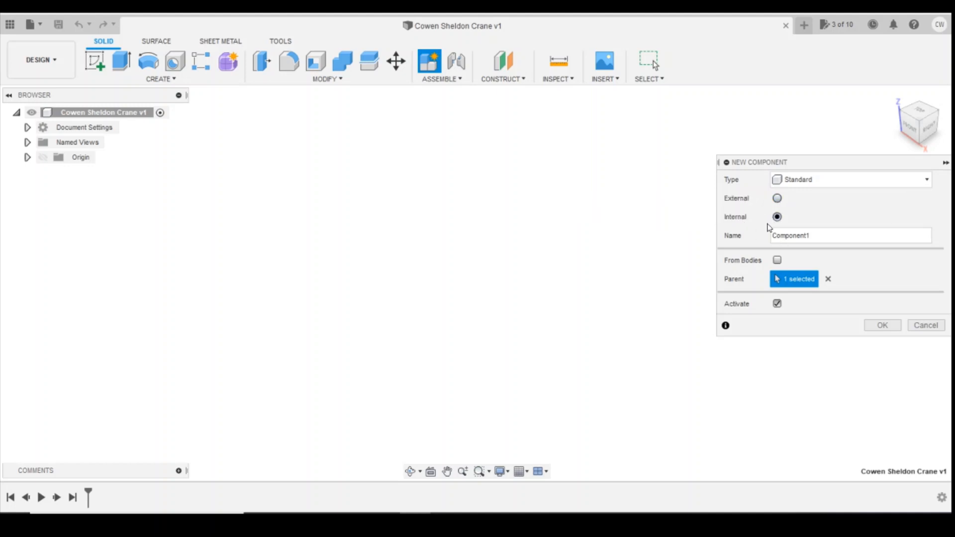
pyautogui.moveTo(811, 236); pyautogui.dragTo(756, 236)
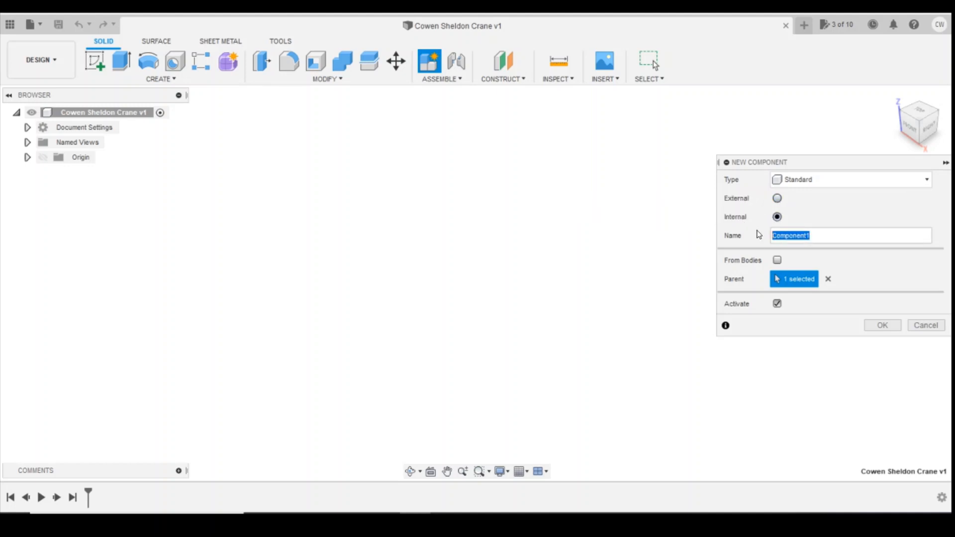
pyautogui.write('Crane Body')
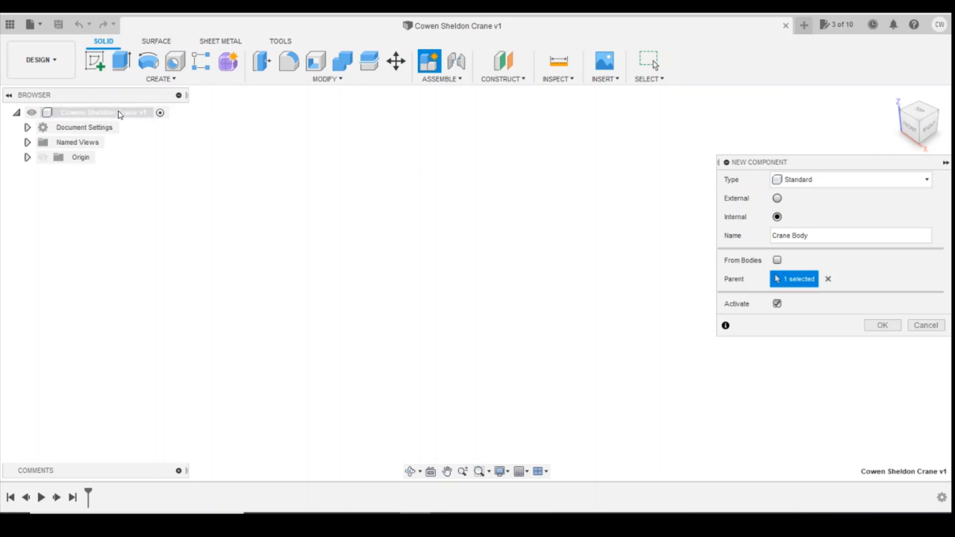
pyautogui.click(71, 113)
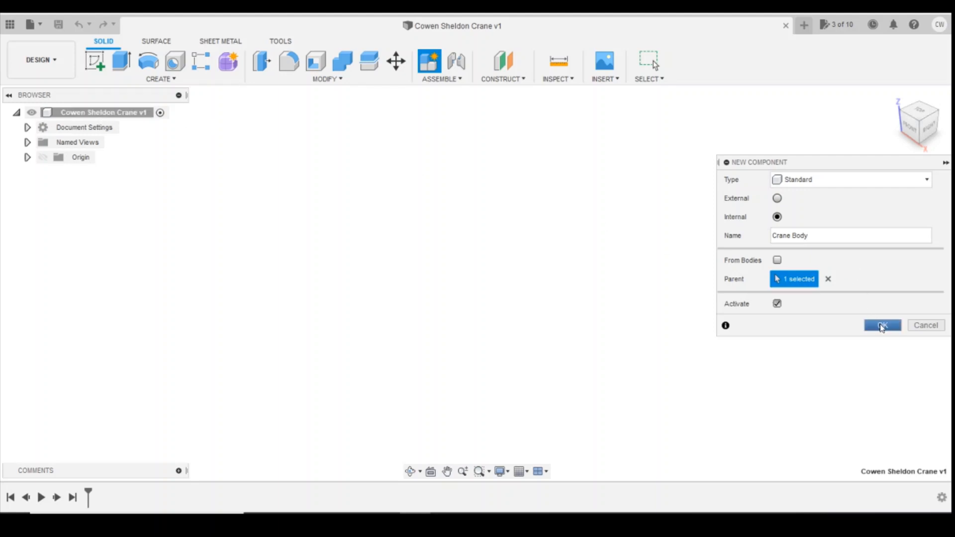
pyautogui.click(882, 326)
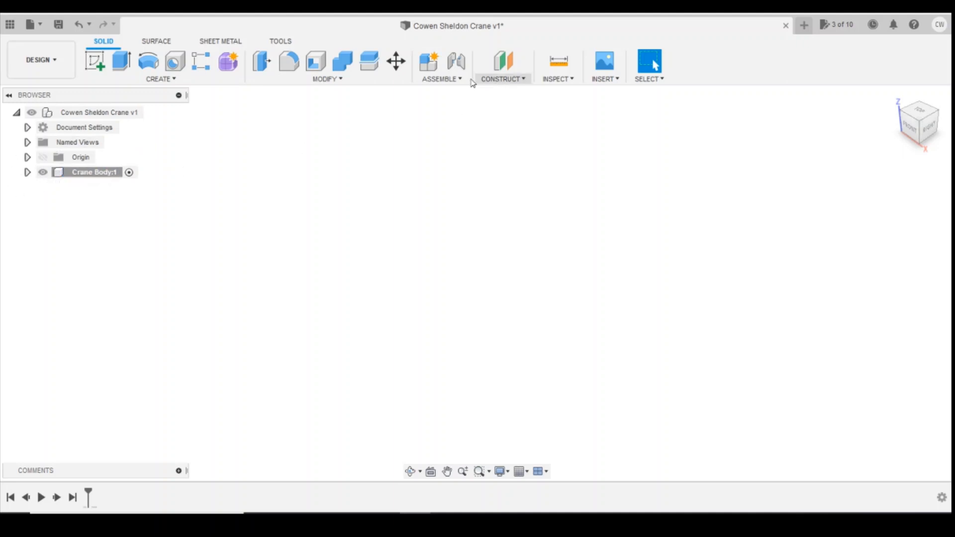
# Step: Try to create an internal standard component named Crane Chassis with Crane Body as its parent
pyautogui.click(441, 78)
pyautogui.click(442, 93)
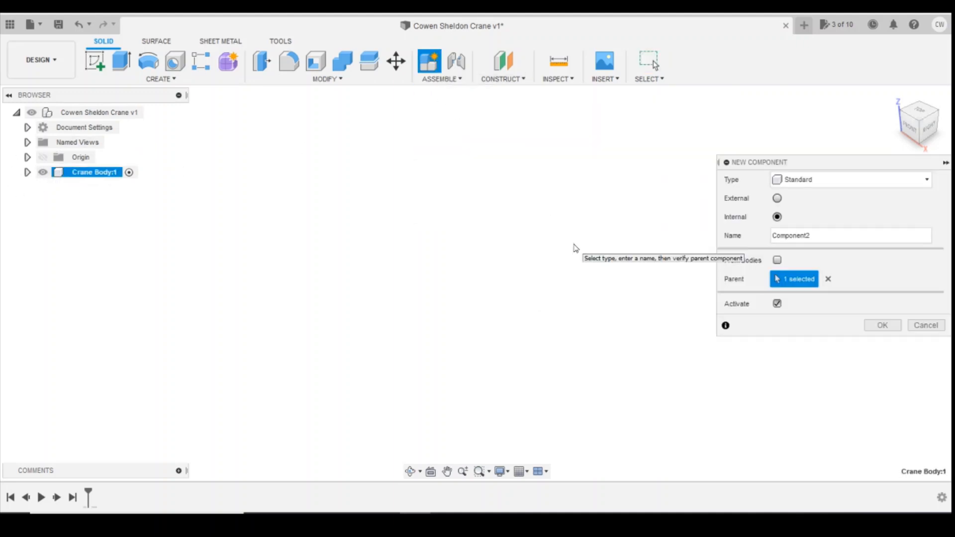
pyautogui.doubleClick(809, 236)
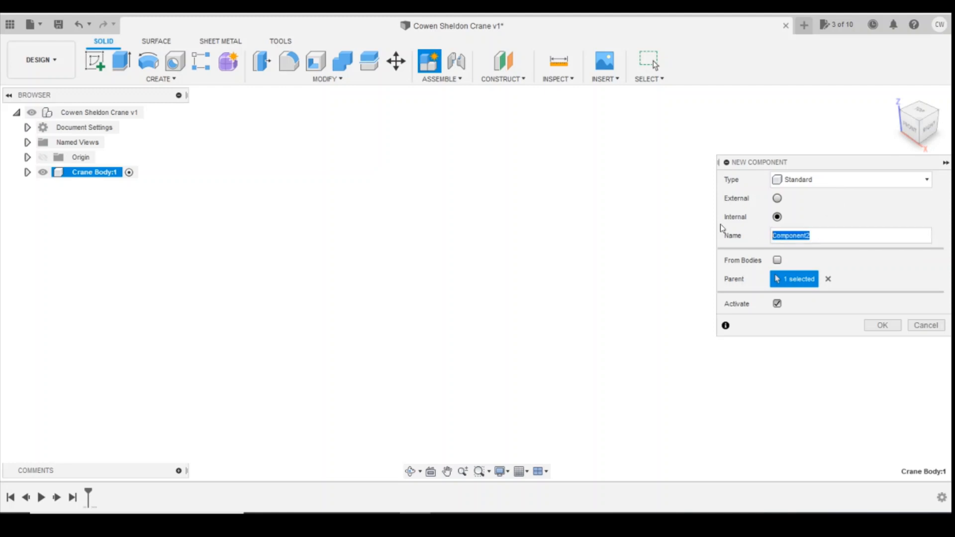
pyautogui.write('Crane Chassis')
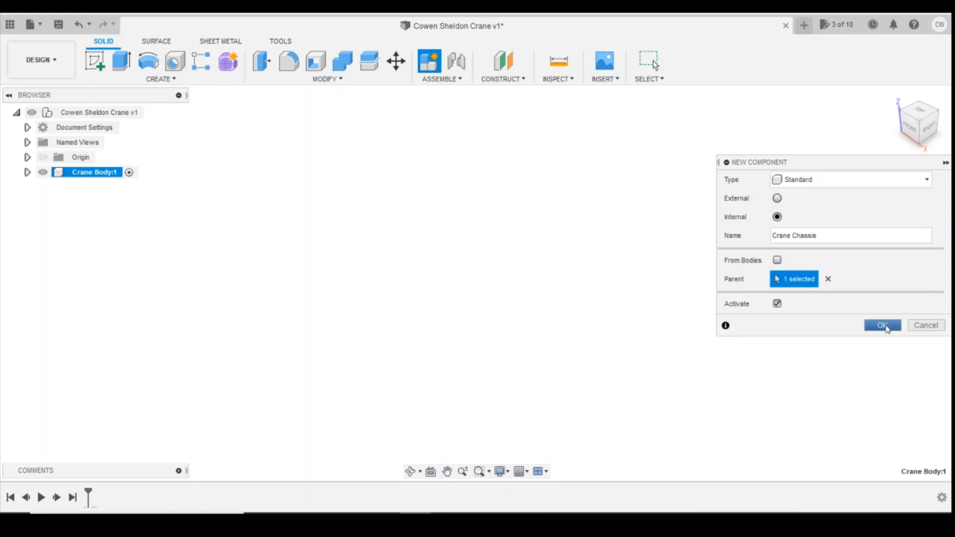
pyautogui.click(885, 327)
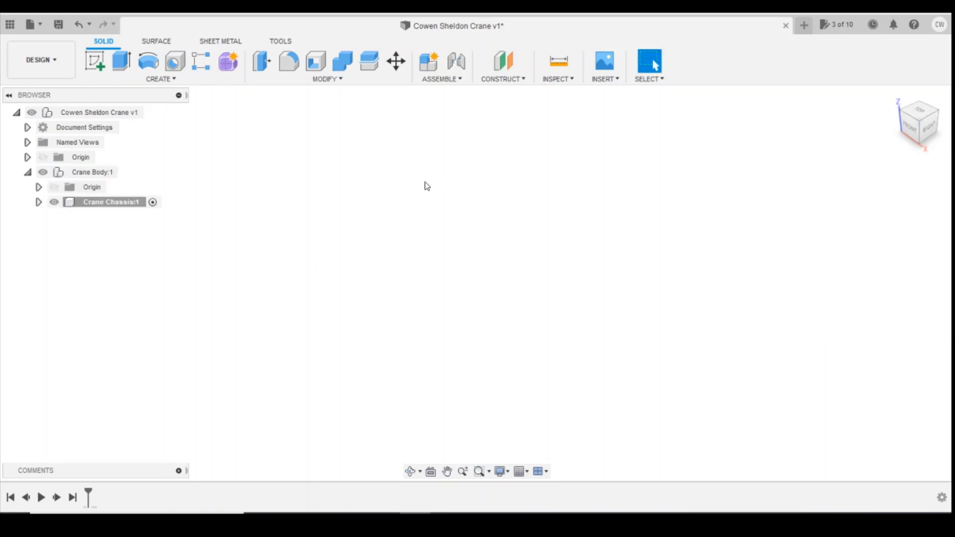
# Step: Undo the creation of the Crane Chassis component nested inside Crane Body
pyautogui.click(78, 25)
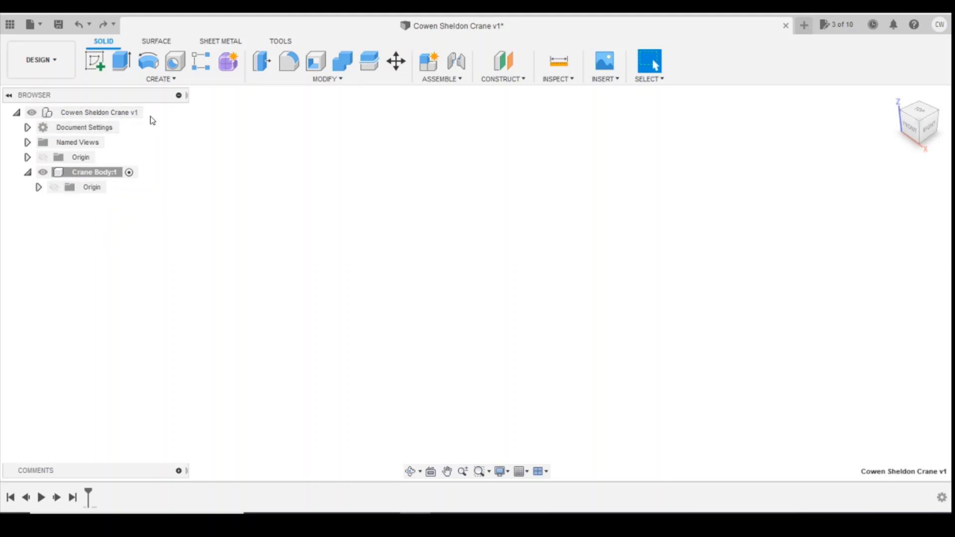
pyautogui.click(131, 174)
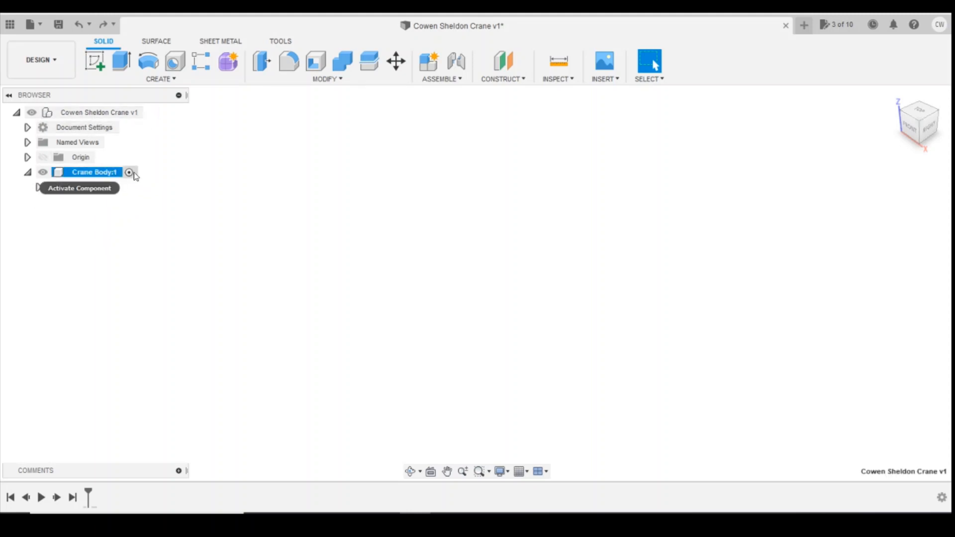
pyautogui.click(130, 174)
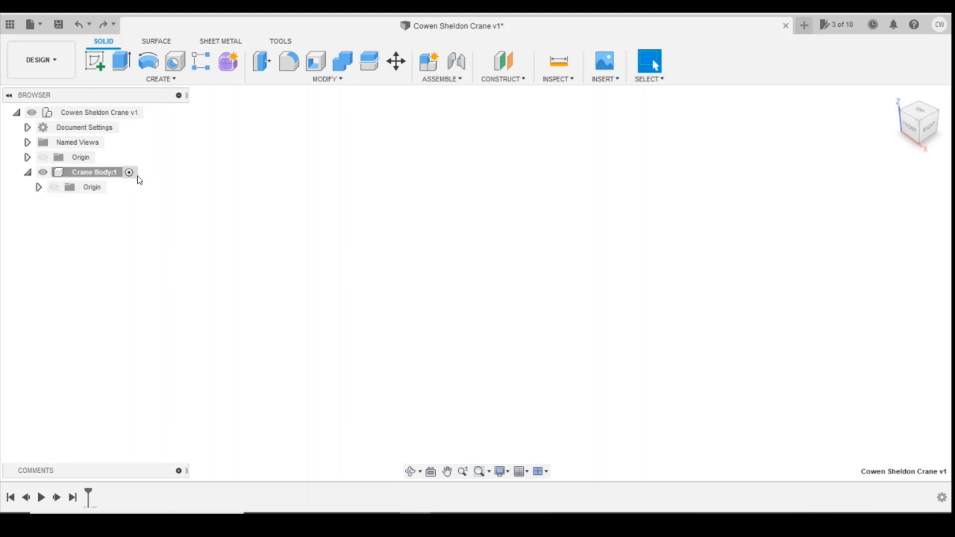
pyautogui.click(103, 24)
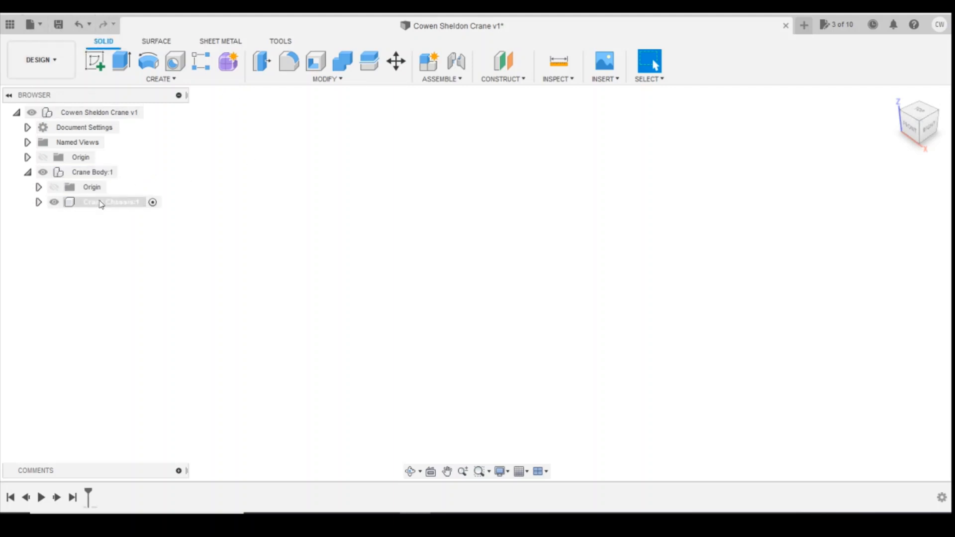
pyautogui.click(78, 24)
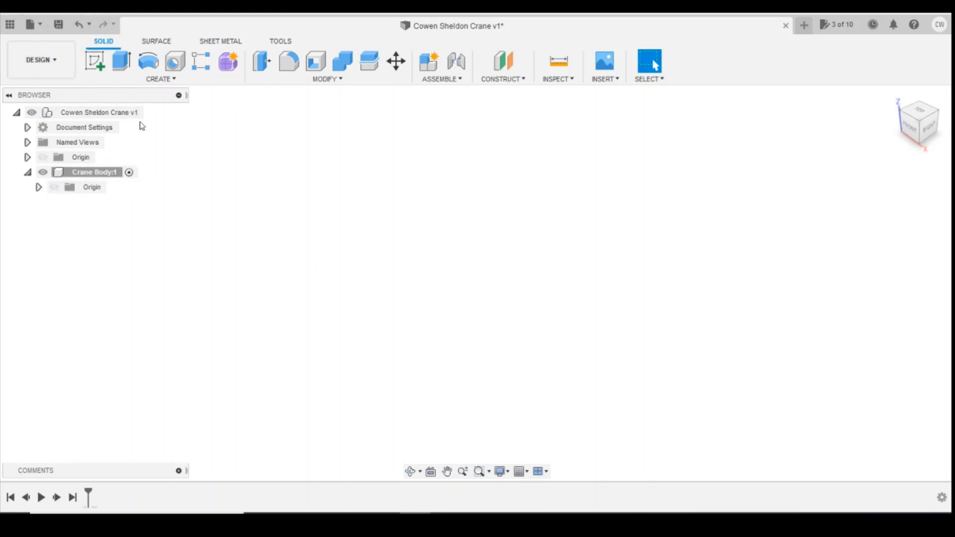
# Step: Activate the top-level assembly and create an internal standard component named Crane Chassis directly under it
pyautogui.click(149, 113)
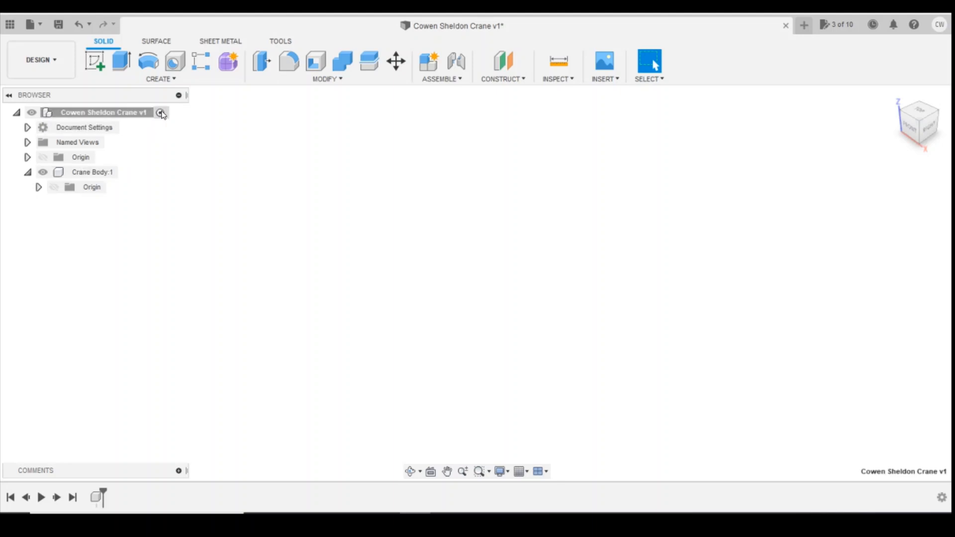
pyautogui.click(429, 78)
pyautogui.click(437, 91)
pyautogui.doubleClick(817, 238)
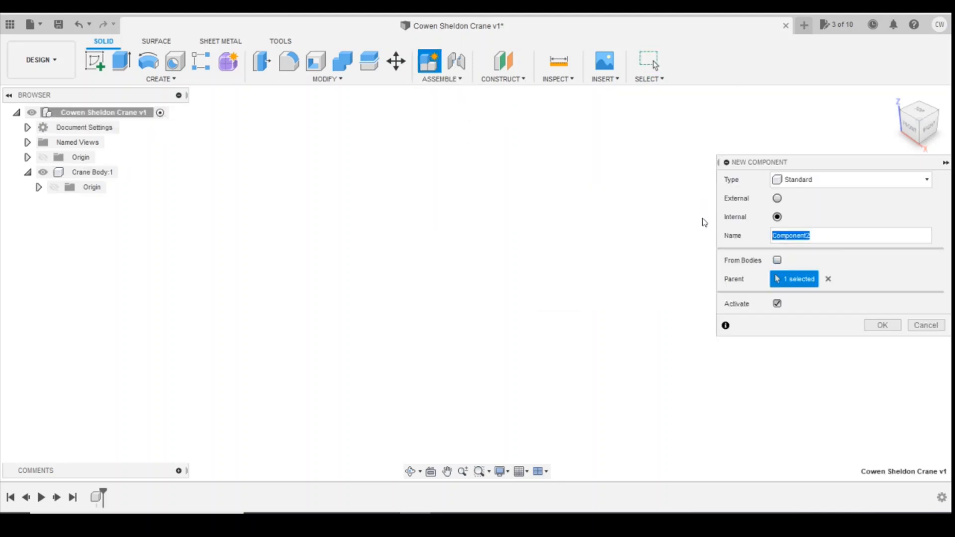
pyautogui.write('rane Chassis')
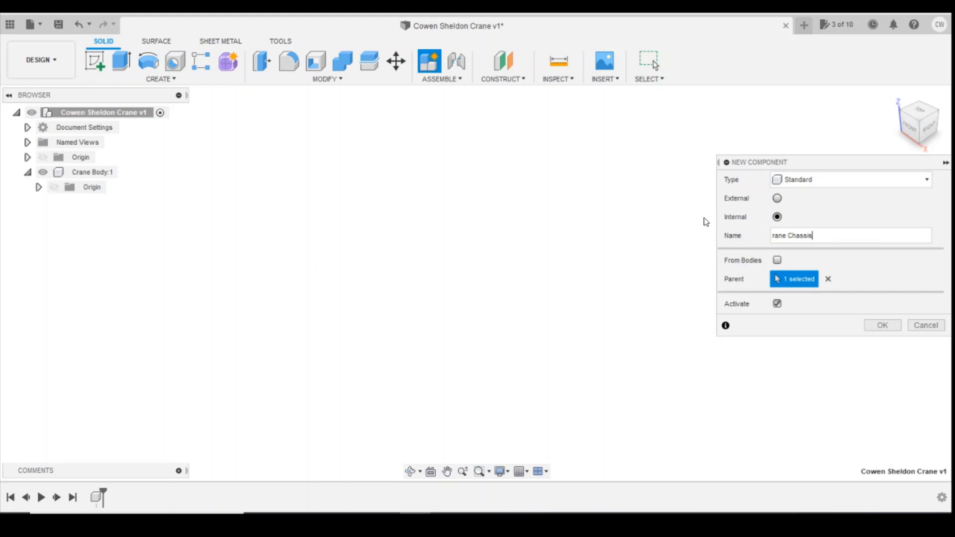
pyautogui.click(772, 235)
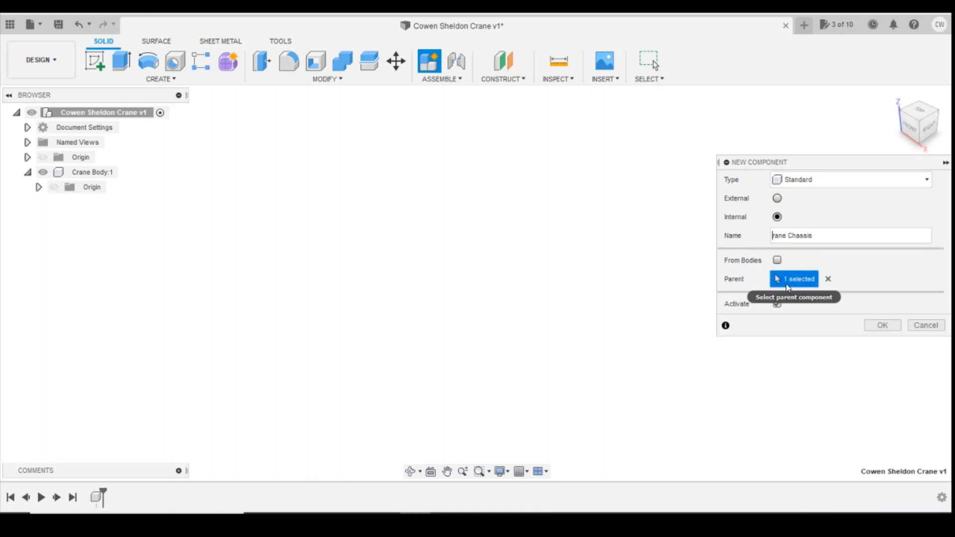
pyautogui.write('C')
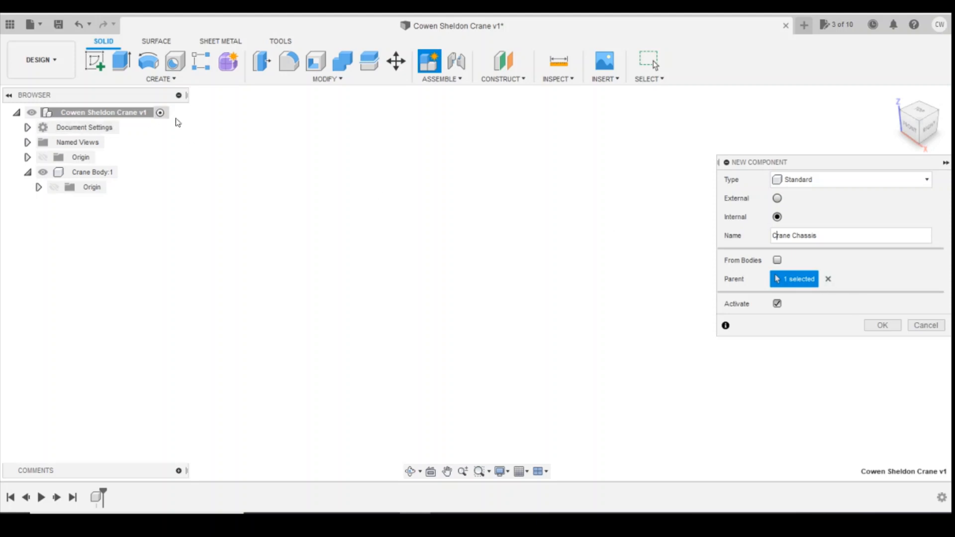
pyautogui.click(914, 327)
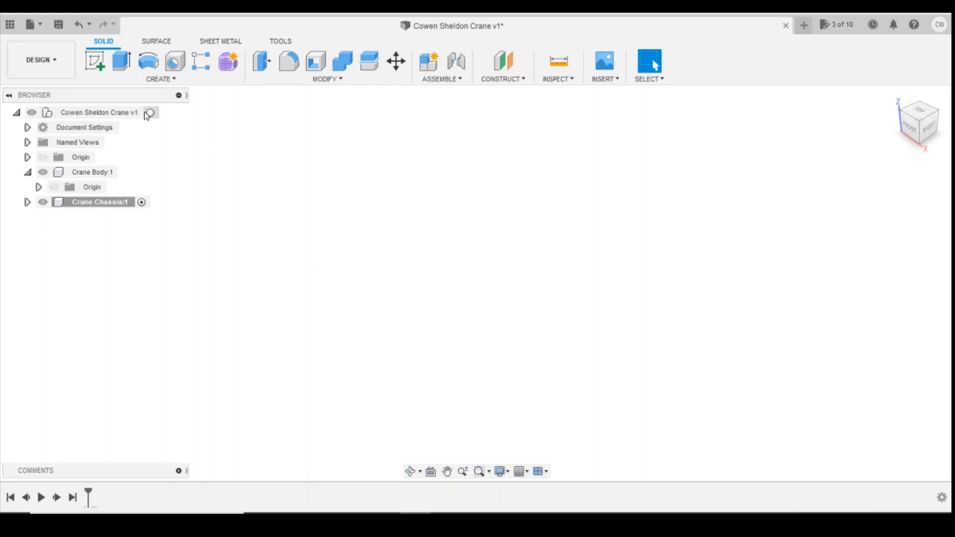
# Step: Reactivate the top-level assembly and create an internal standard component named Pivot directly under it
pyautogui.click(149, 113)
pyautogui.click(430, 61)
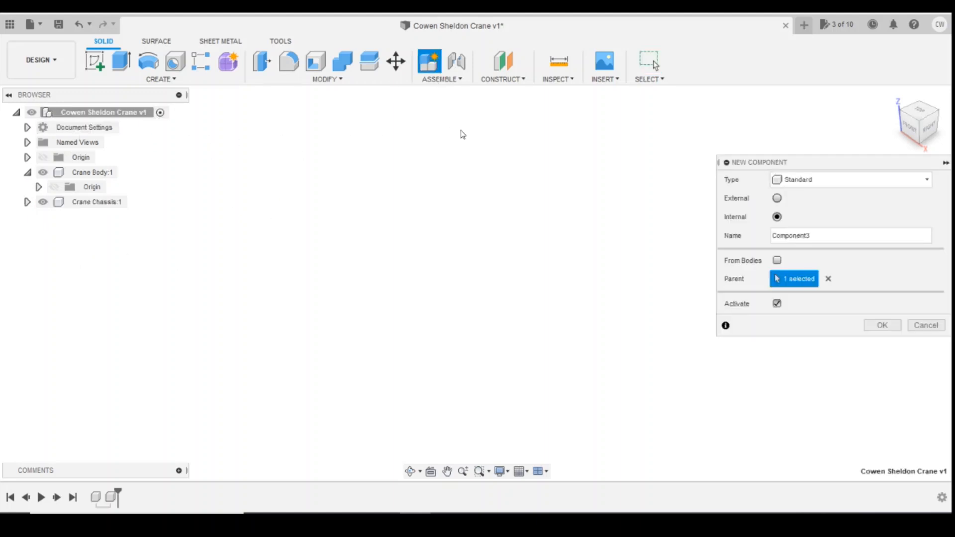
pyautogui.moveTo(811, 235); pyautogui.dragTo(772, 235)
pyautogui.write('Pivot')
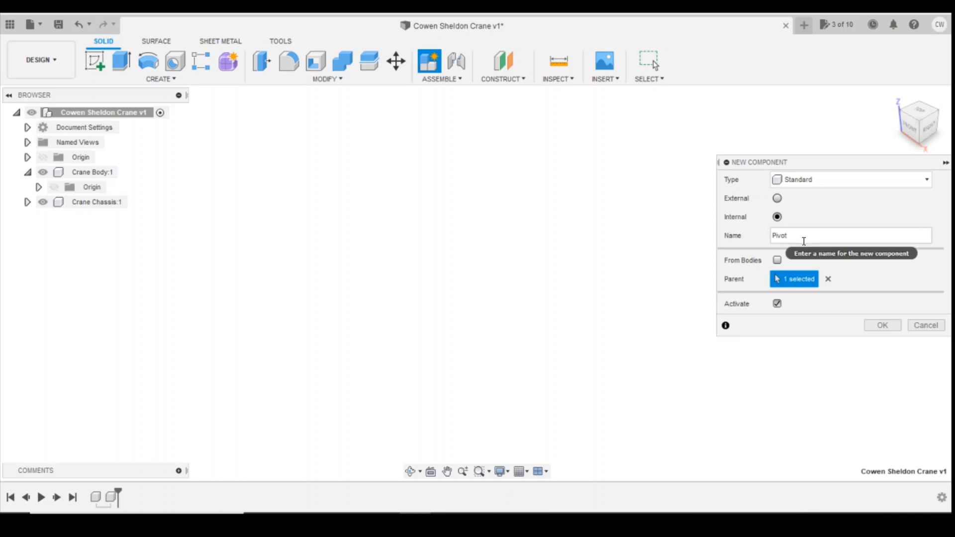
pyautogui.click(882, 326)
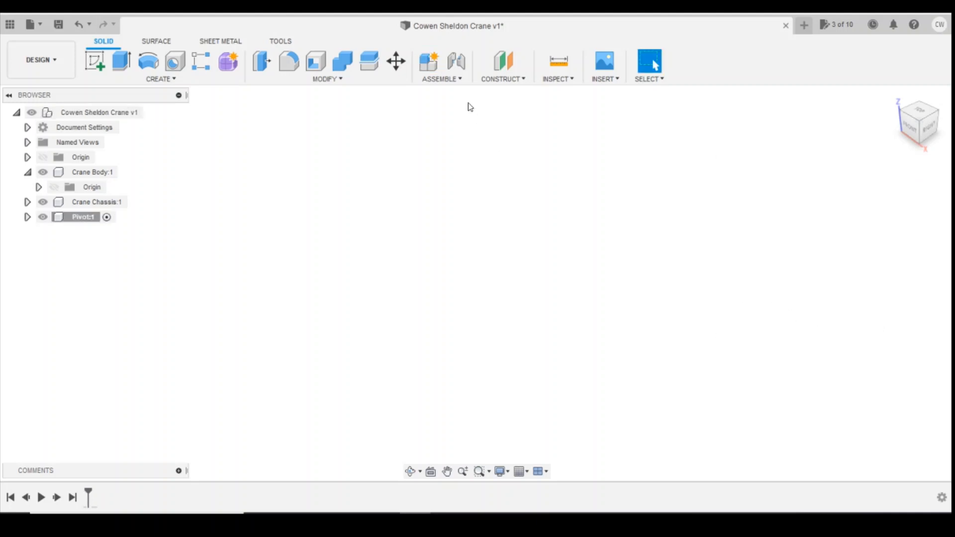
# Step: Try to create an internal standard component named Crane Jib with Pivot as its parent, and undo it
pyautogui.click(440, 79)
pyautogui.click(444, 101)
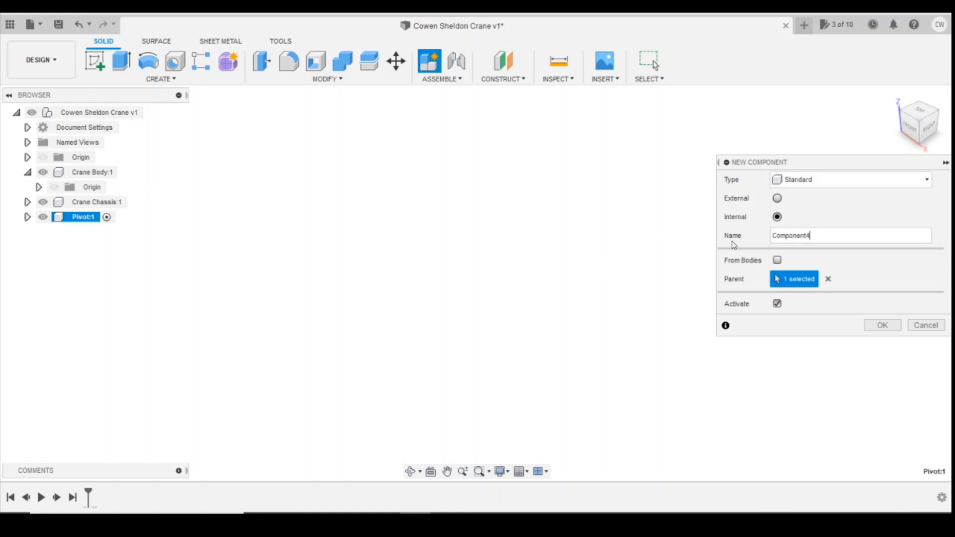
pyautogui.doubleClick(832, 239)
pyautogui.write('Crane Jib')
pyautogui.click(883, 326)
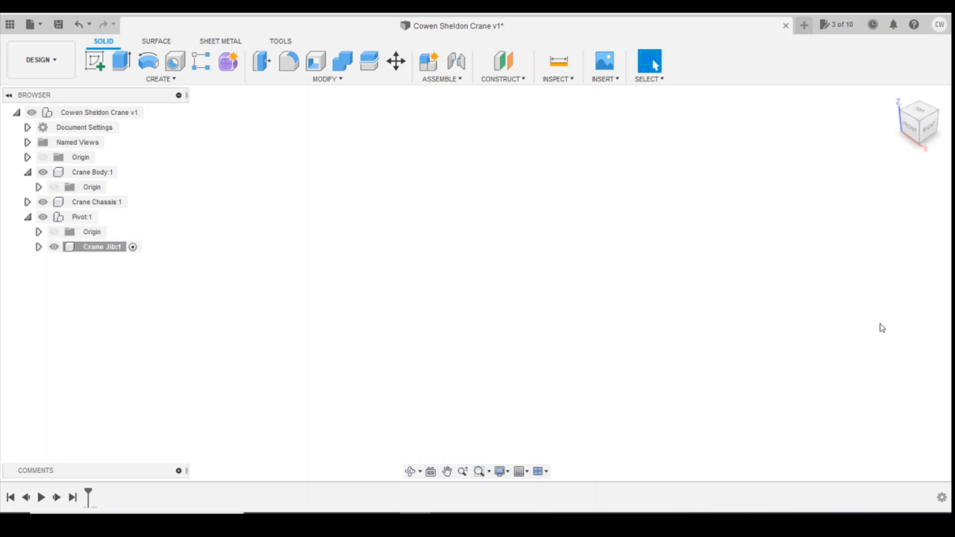
pyautogui.click(78, 24)
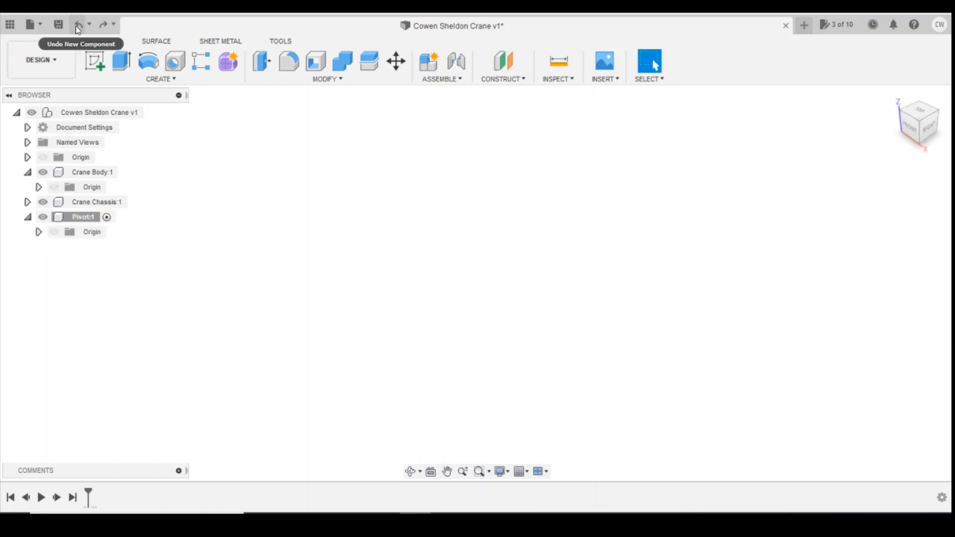
# Step: Activate the top-level assembly and create an internal standard component named Crane Jib directly under it
pyautogui.click(151, 112)
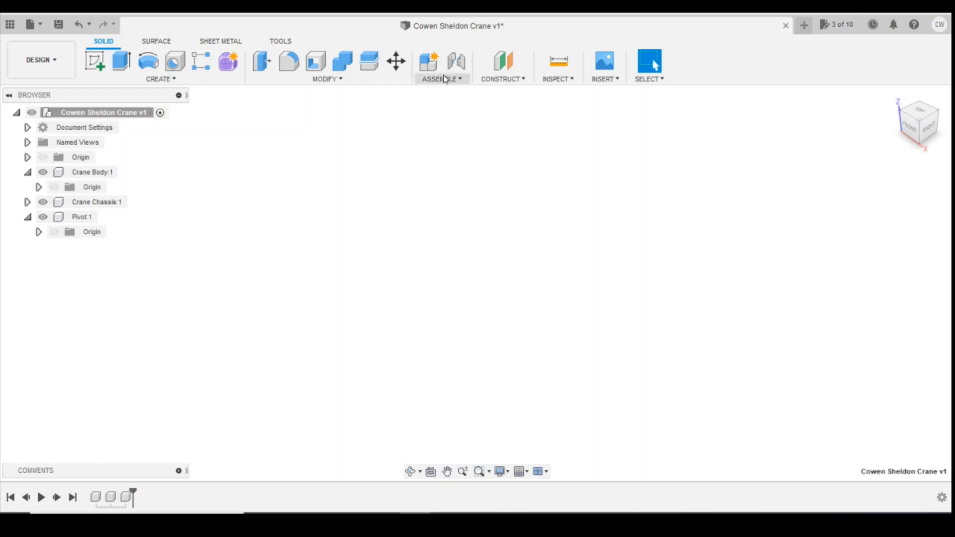
pyautogui.click(428, 62)
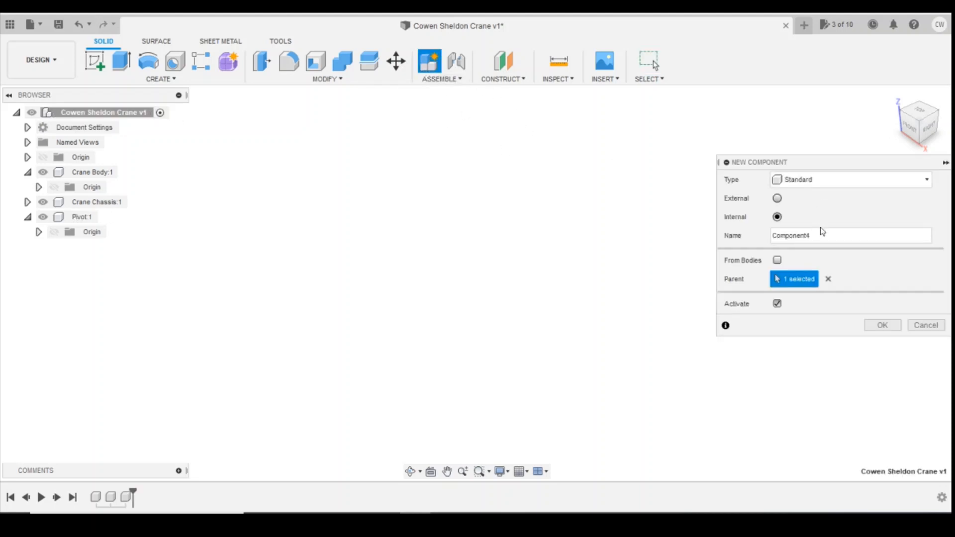
pyautogui.moveTo(824, 234); pyautogui.dragTo(721, 242)
pyautogui.write('Crane Jib')
pyautogui.click(877, 325)
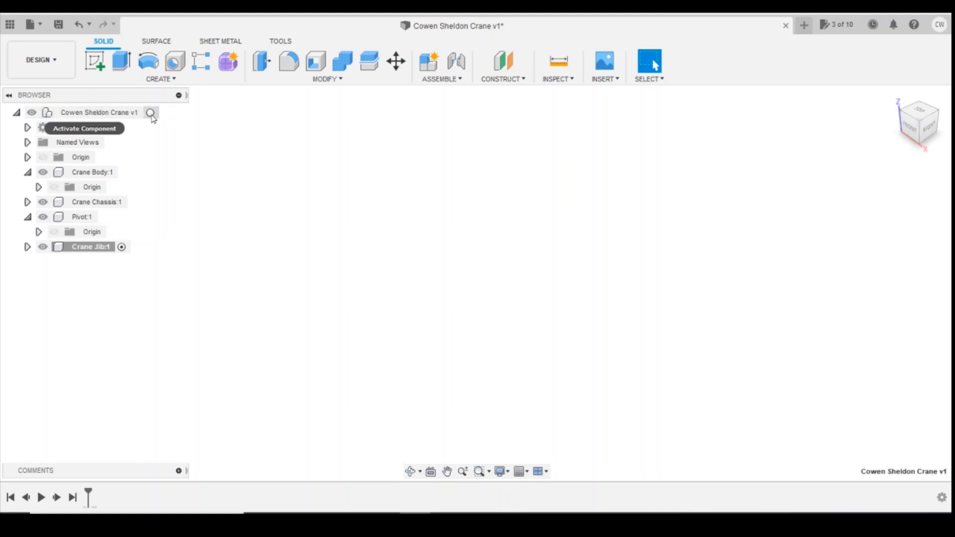
# Step: Reactivate the top-level assembly and create an internal standard component named Runner directly under it
pyautogui.click(150, 113)
pyautogui.click(427, 72)
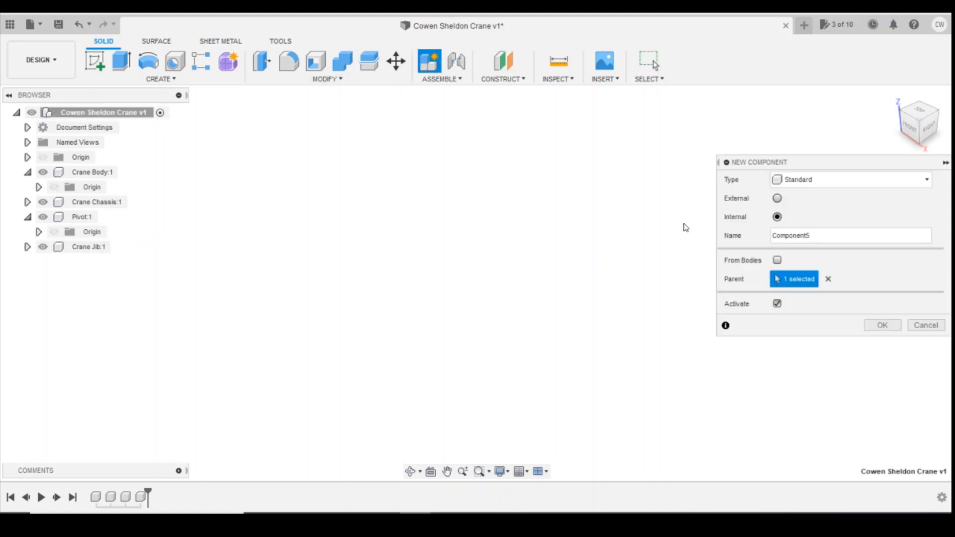
pyautogui.click(725, 235)
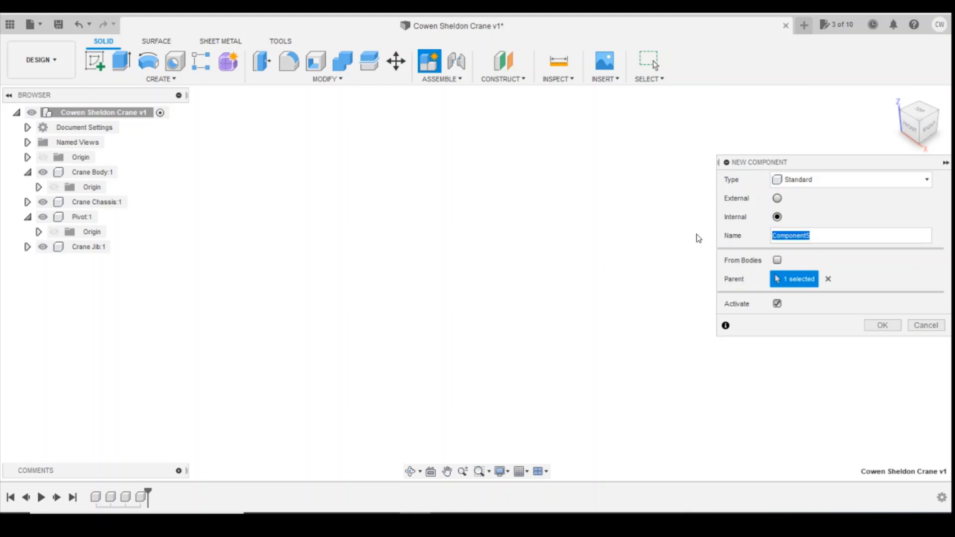
pyautogui.write('Runner')
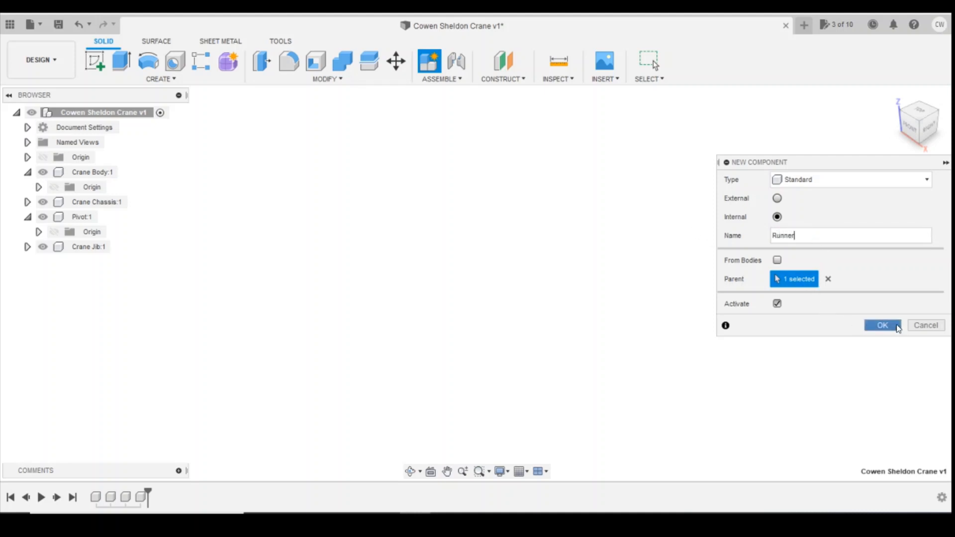
pyautogui.click(883, 325)
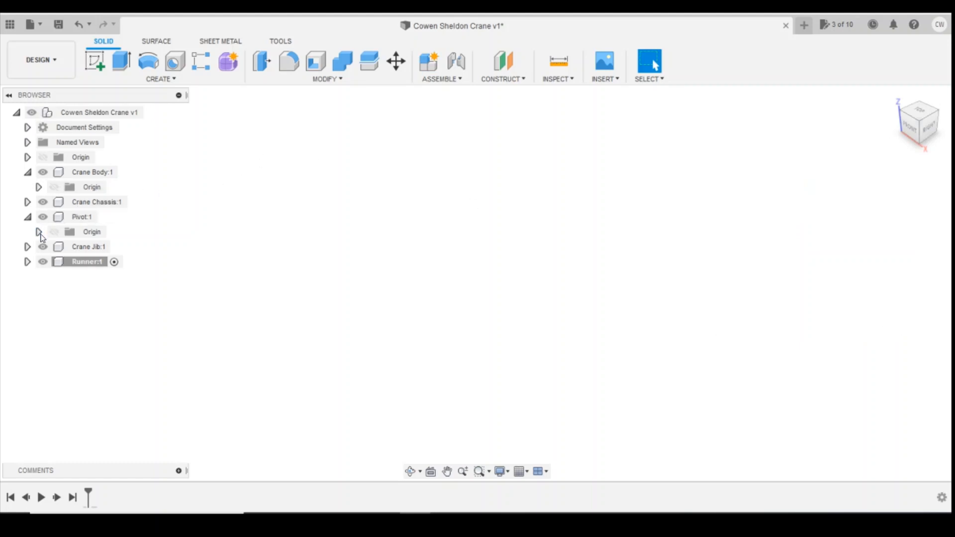
# Step: Collapse the Pivot and Crane Body components in the browser tree
pyautogui.click(39, 232)
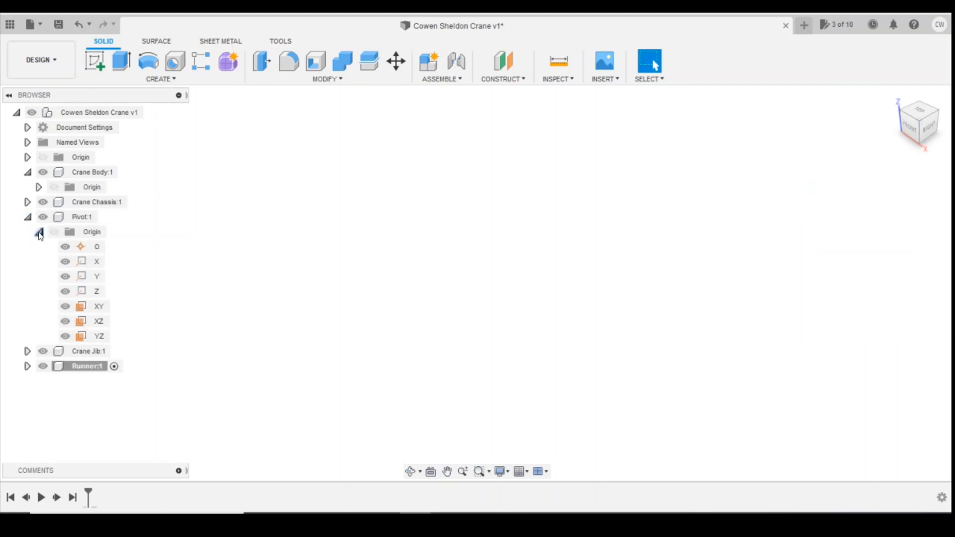
pyautogui.click(39, 232)
pyautogui.click(28, 217)
pyautogui.click(27, 172)
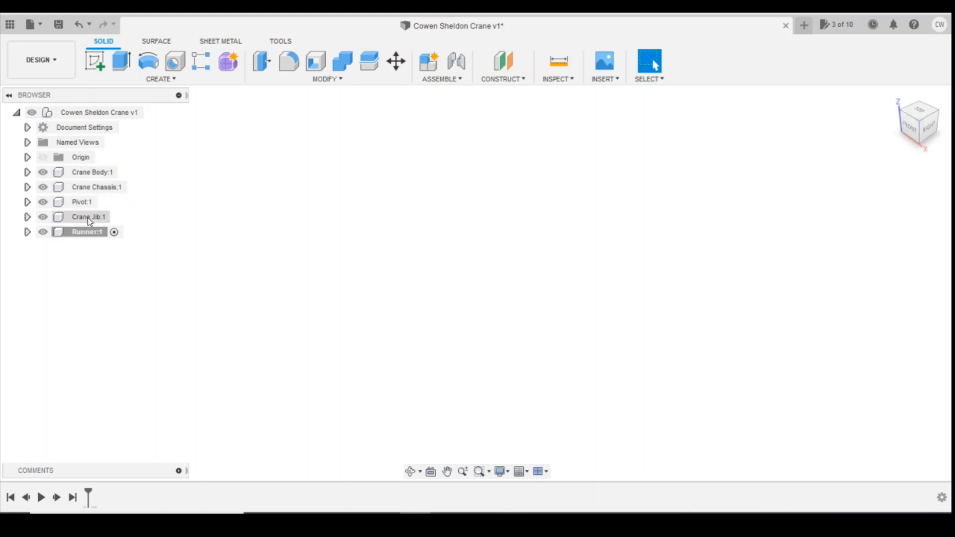
pyautogui.click(100, 242)
pyautogui.click(114, 233)
pyautogui.click(92, 234)
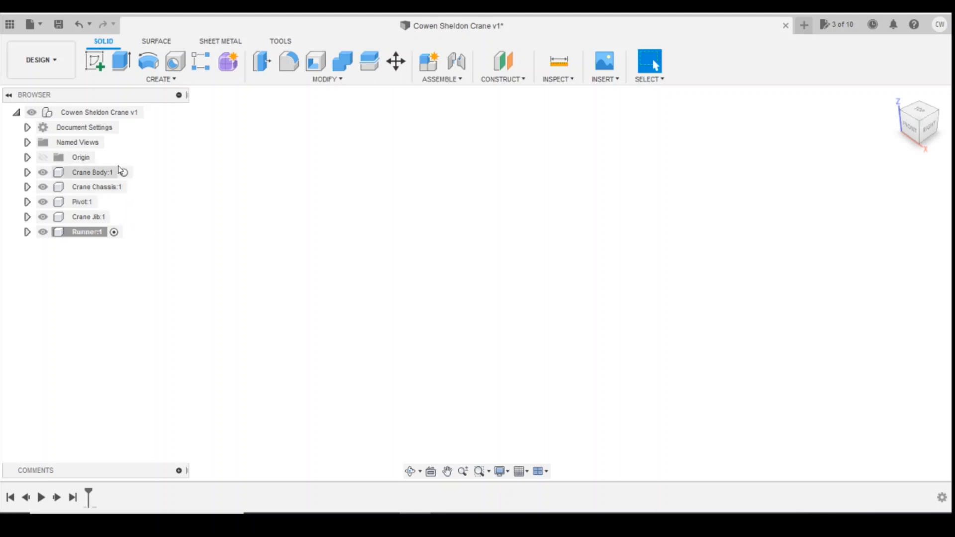
# Step: Activate the top-level assembly, start inserting a canvas from the computer and browse to the Scale plans folder in 30T cranes
pyautogui.click(160, 112)
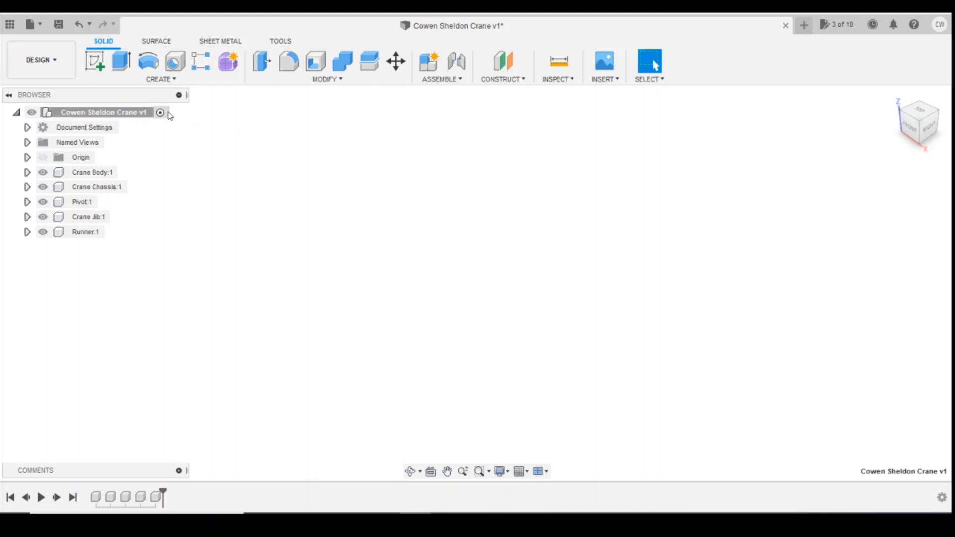
pyautogui.click(608, 81)
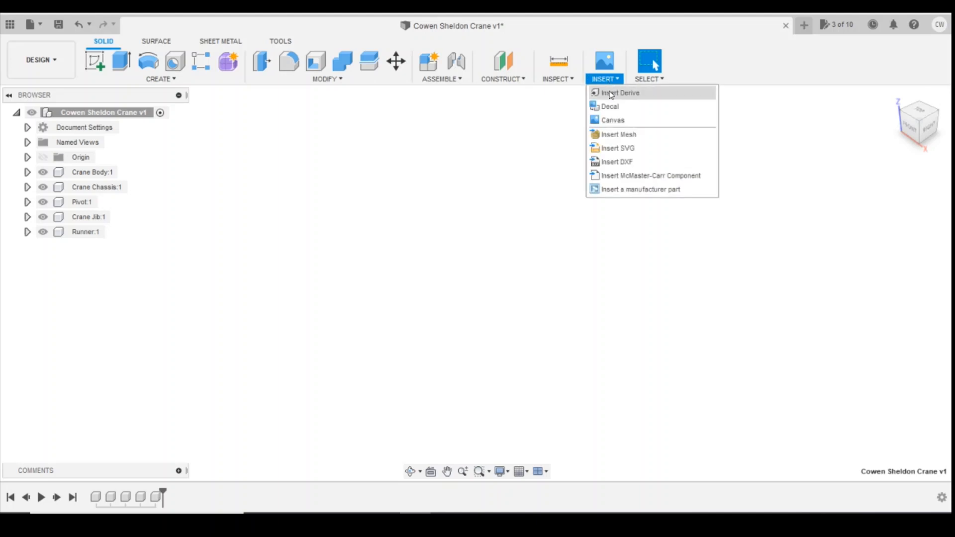
pyautogui.click(609, 118)
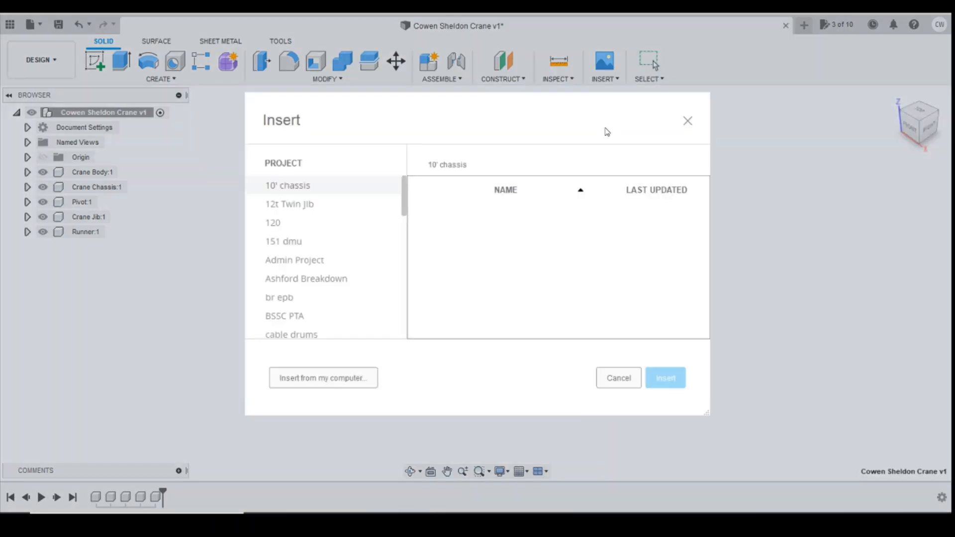
pyautogui.click(356, 379)
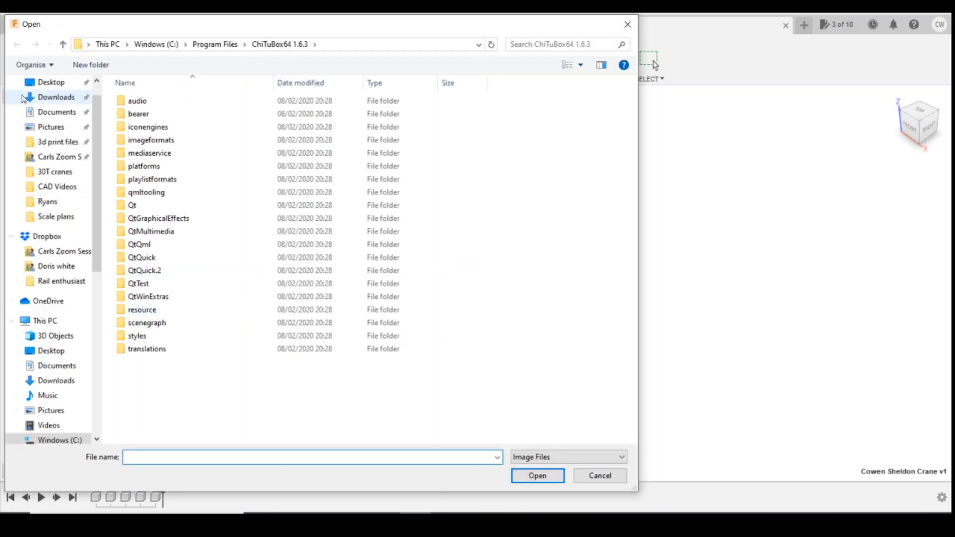
pyautogui.click(54, 171)
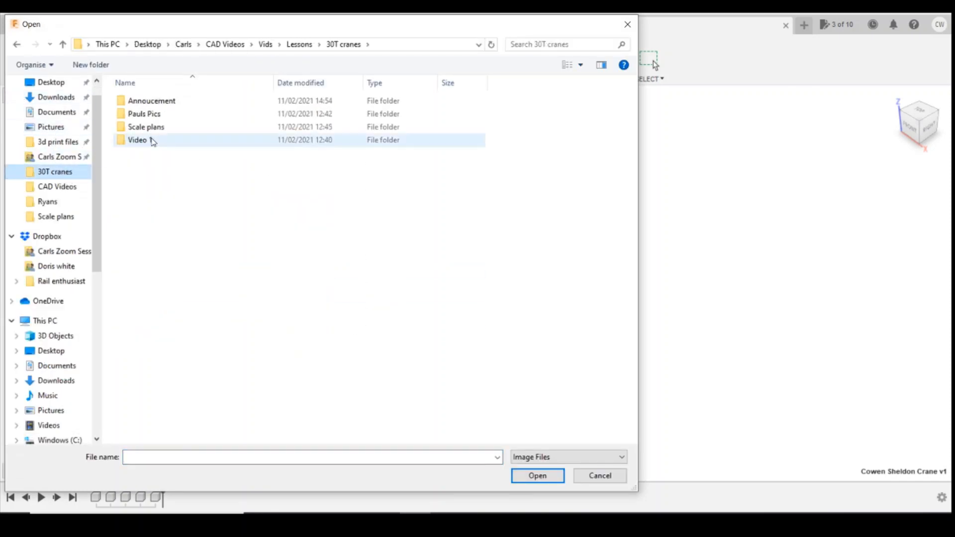
pyautogui.doubleClick(156, 130)
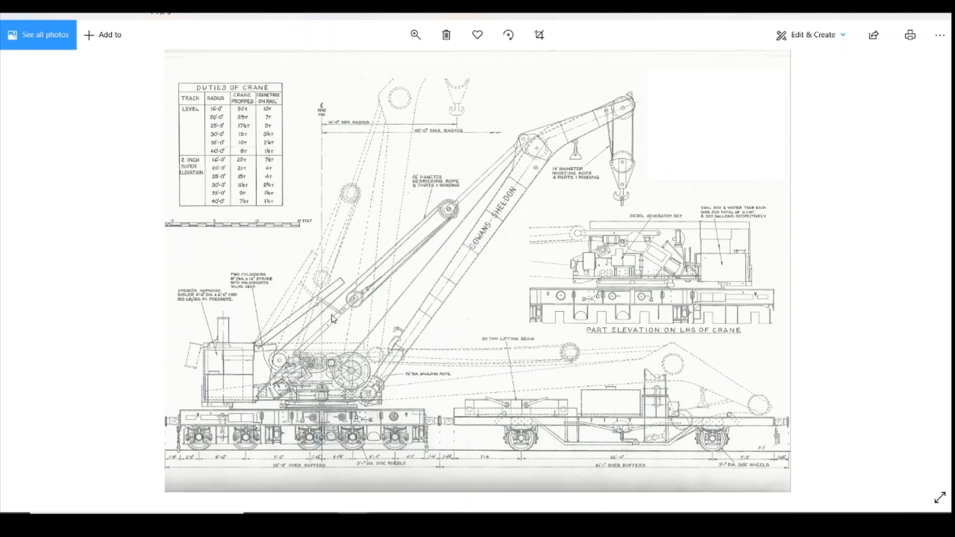
# Step: In the Photos viewer, examine the Cowans Sheldon 30T steam and diesel crane scale plans, including the elevations, plan views and end views
pyautogui.click(931, 275)
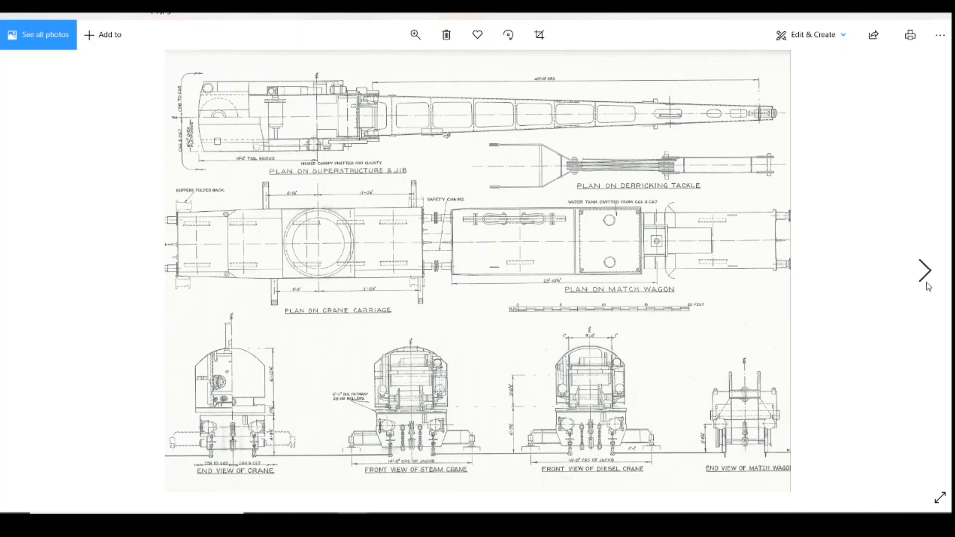
pyautogui.click(928, 276)
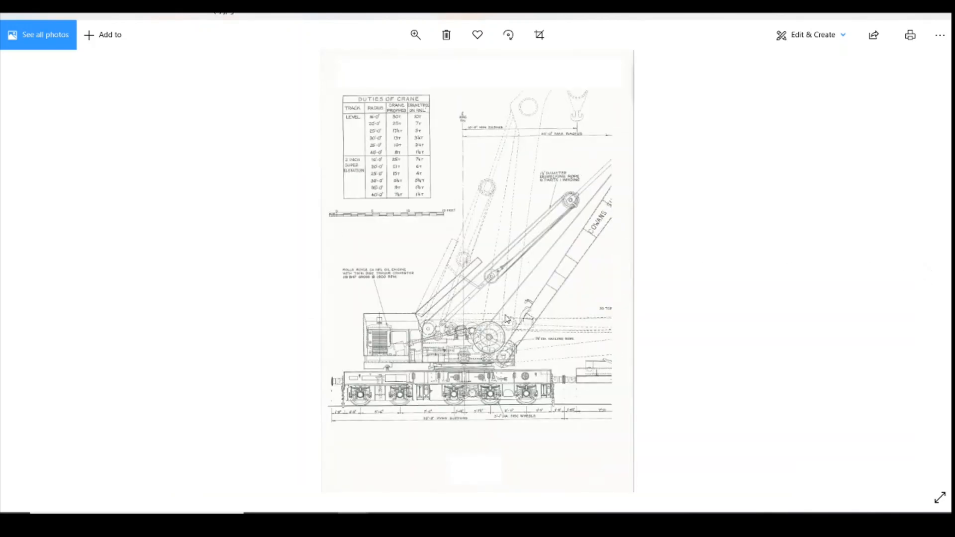
pyautogui.click(927, 274)
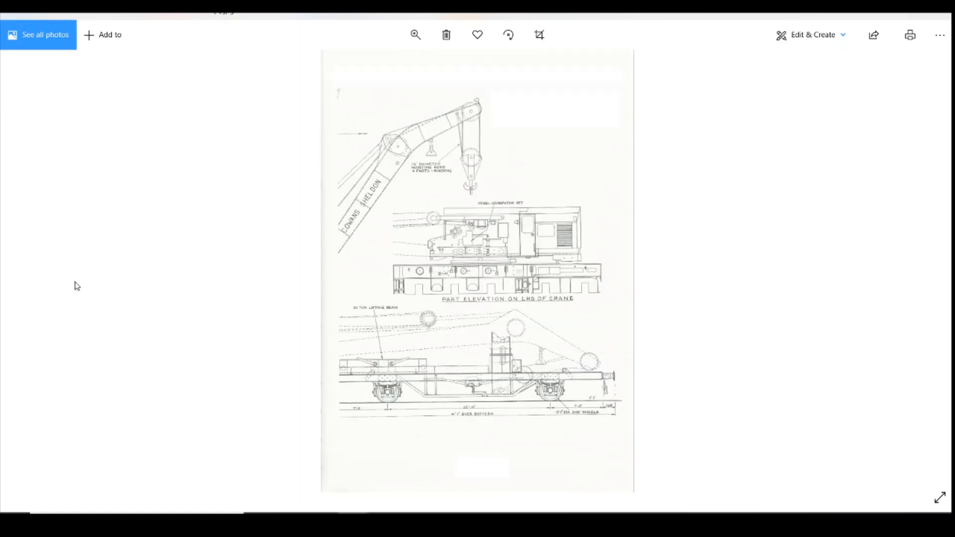
pyautogui.click(31, 271)
pyautogui.click(31, 271)
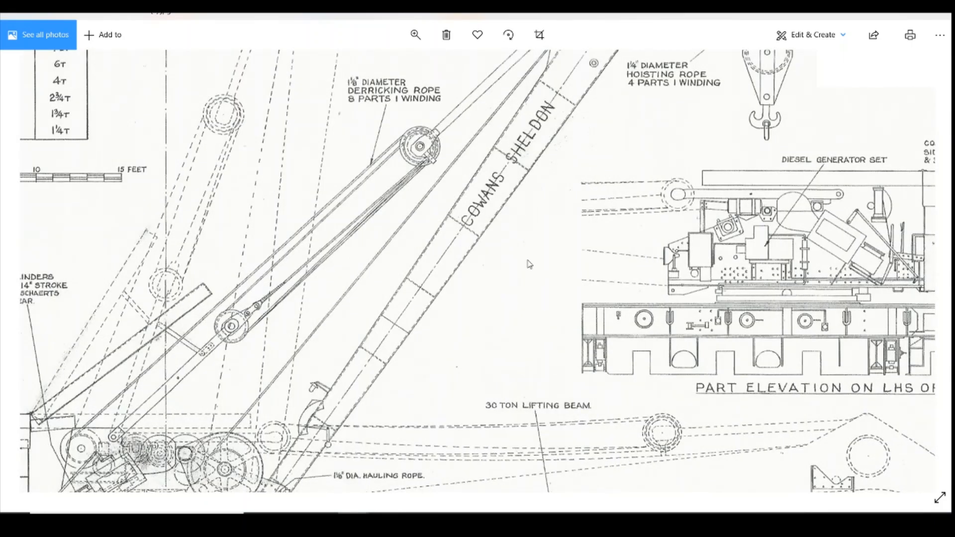
pyautogui.click(416, 34)
pyautogui.moveTo(369, 70); pyautogui.dragTo(315, 72)
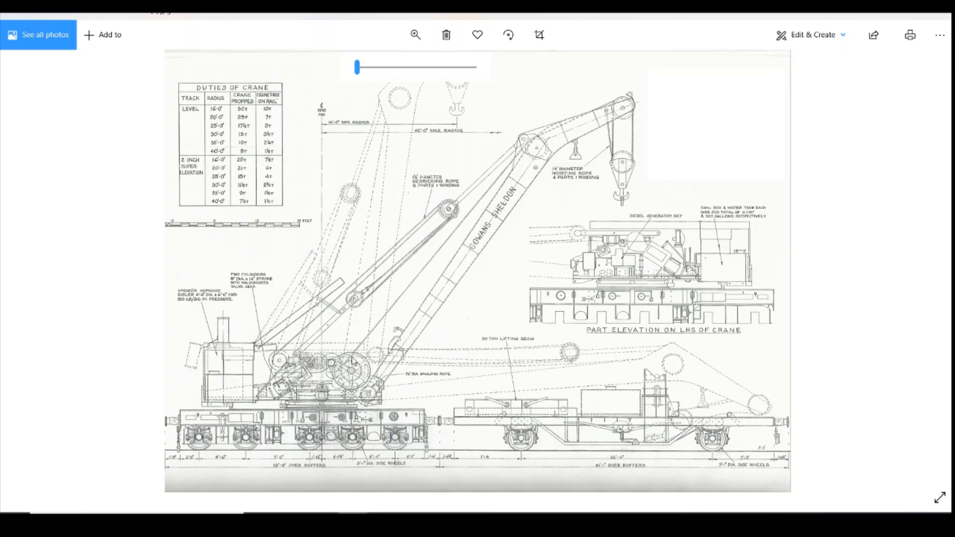
pyautogui.click(924, 272)
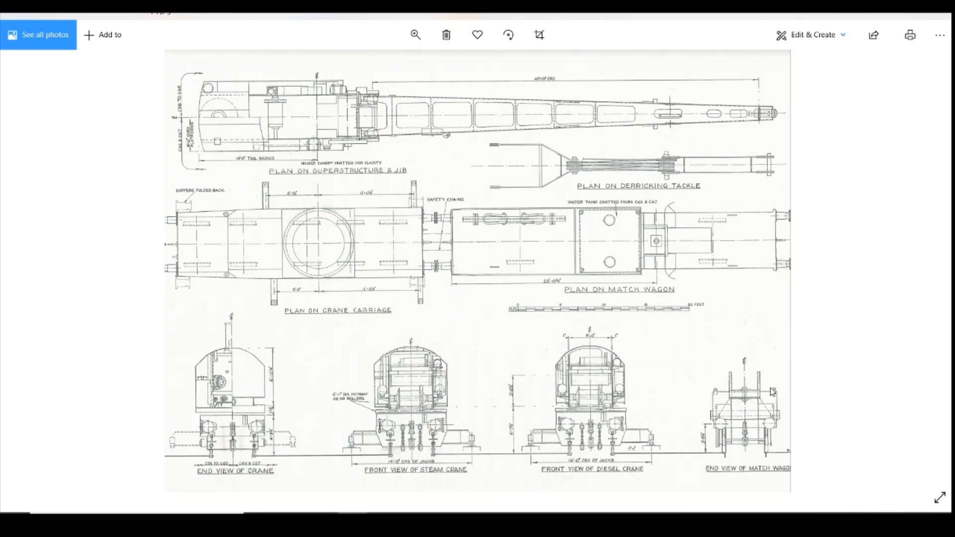
pyautogui.click(927, 272)
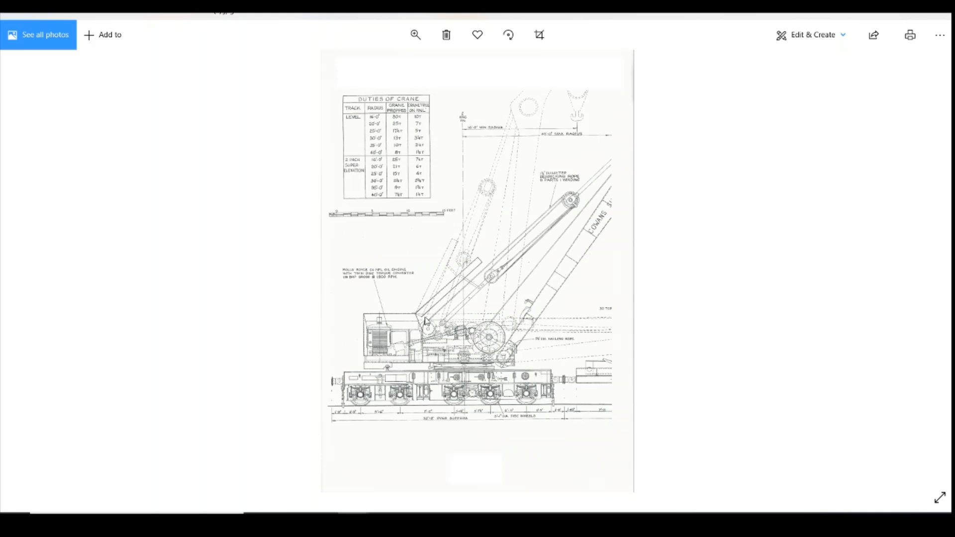
pyautogui.click(923, 271)
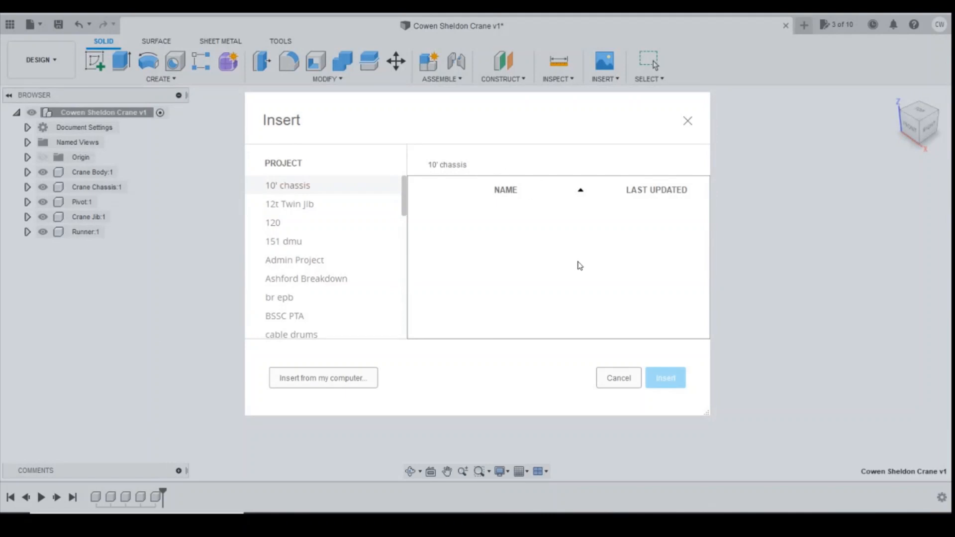
# Step: Load Cowans Sheldon 30T Steam crane (1) from the Scale plans folder as the canvas image and place it on the XZ plane
pyautogui.click(364, 381)
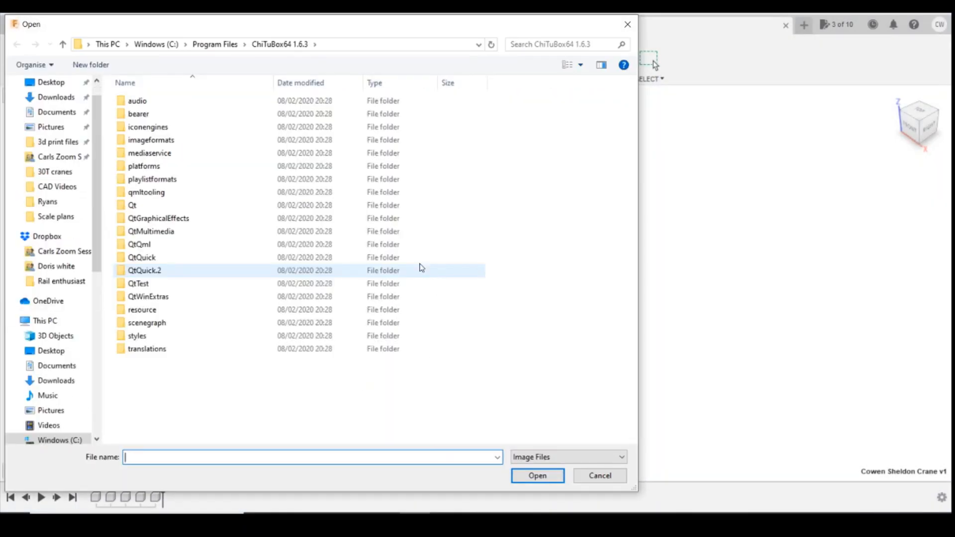
pyautogui.click(80, 172)
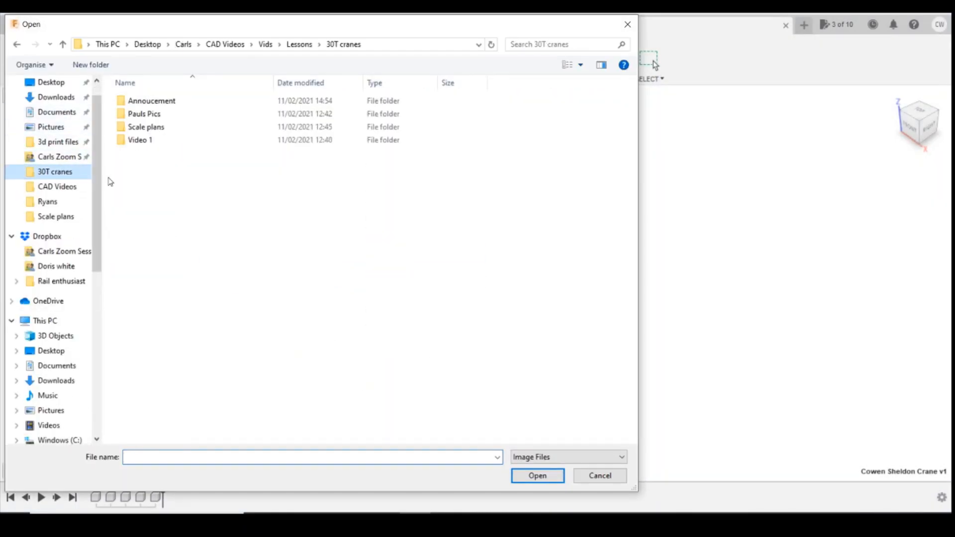
pyautogui.doubleClick(147, 129)
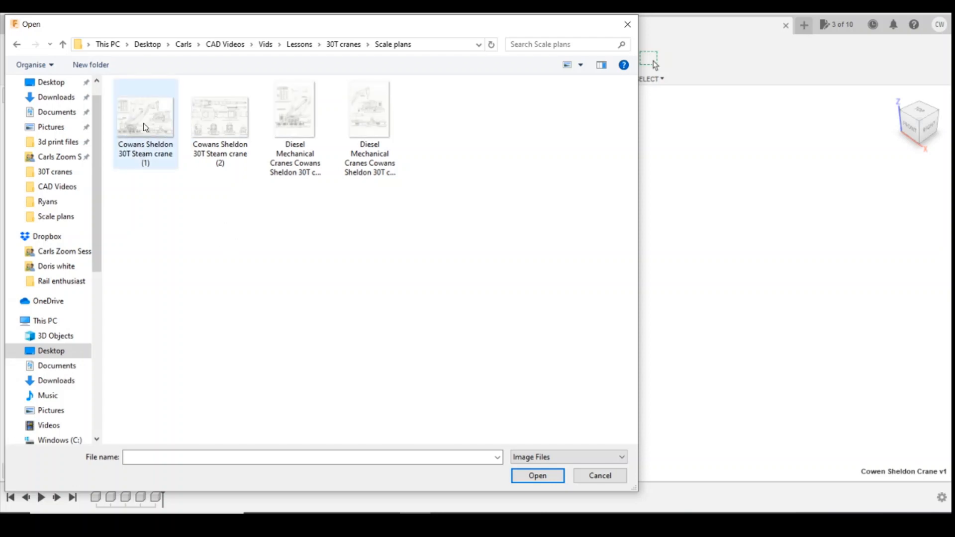
pyautogui.click(141, 121)
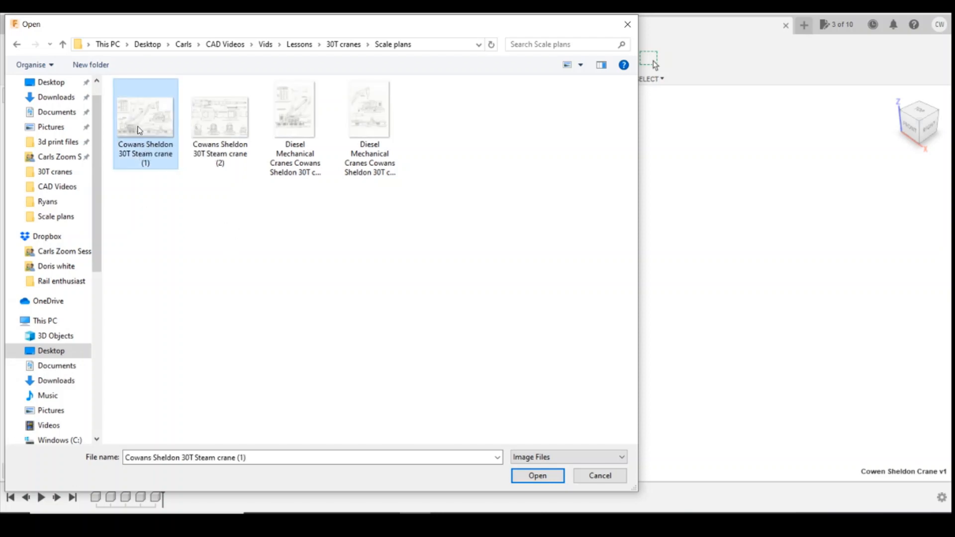
pyautogui.click(537, 477)
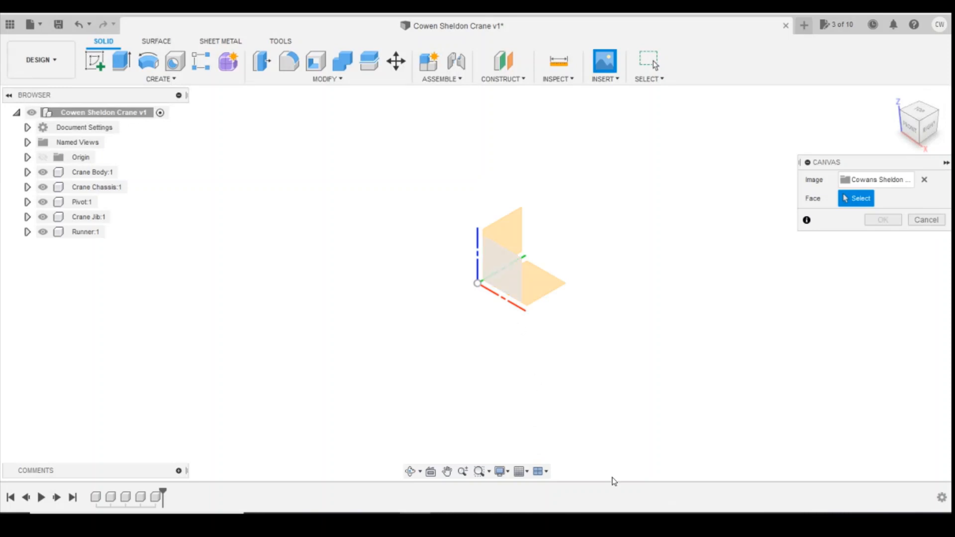
pyautogui.click(515, 288)
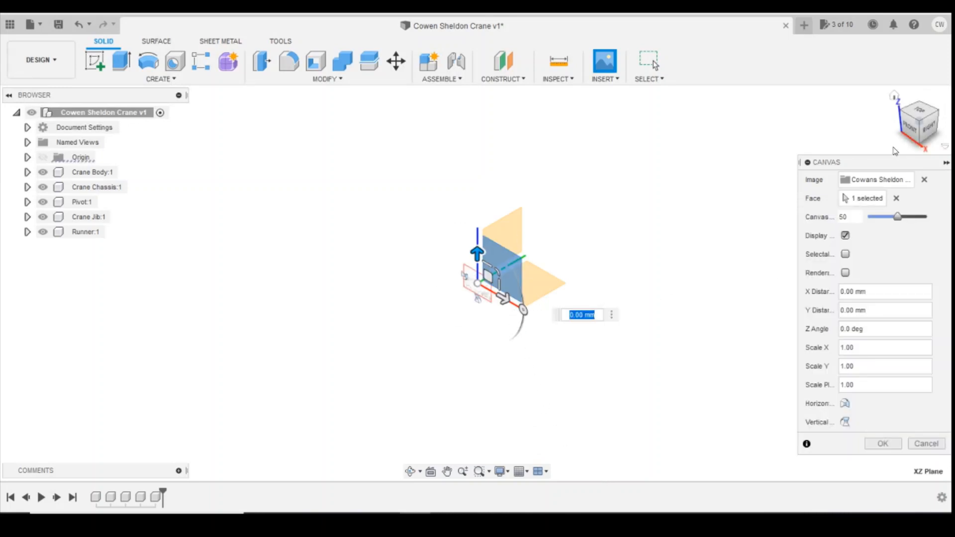
# Step: View the crane canvas from the front and flip it horizontally
pyautogui.scroll(10, 495, 286)
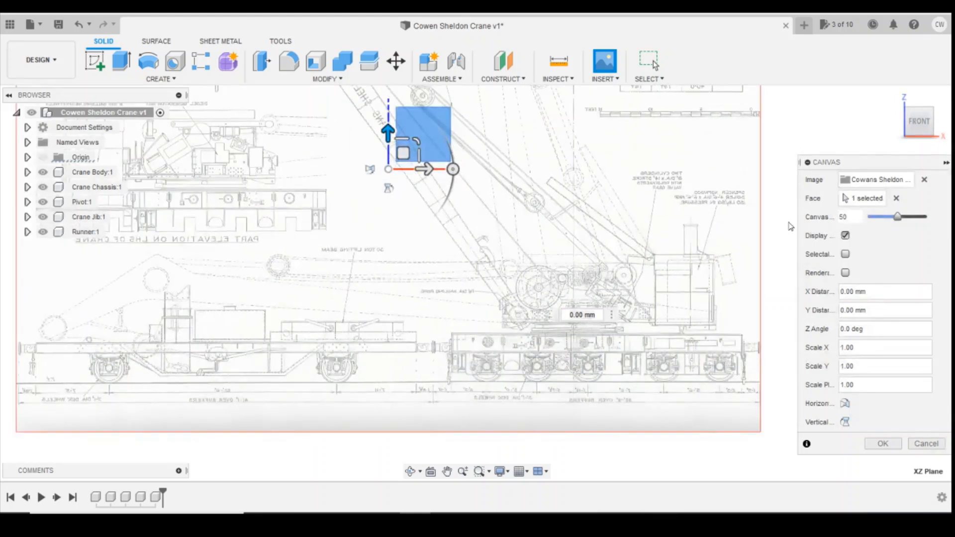
pyautogui.click(845, 406)
pyautogui.scroll(-3, 627, 433)
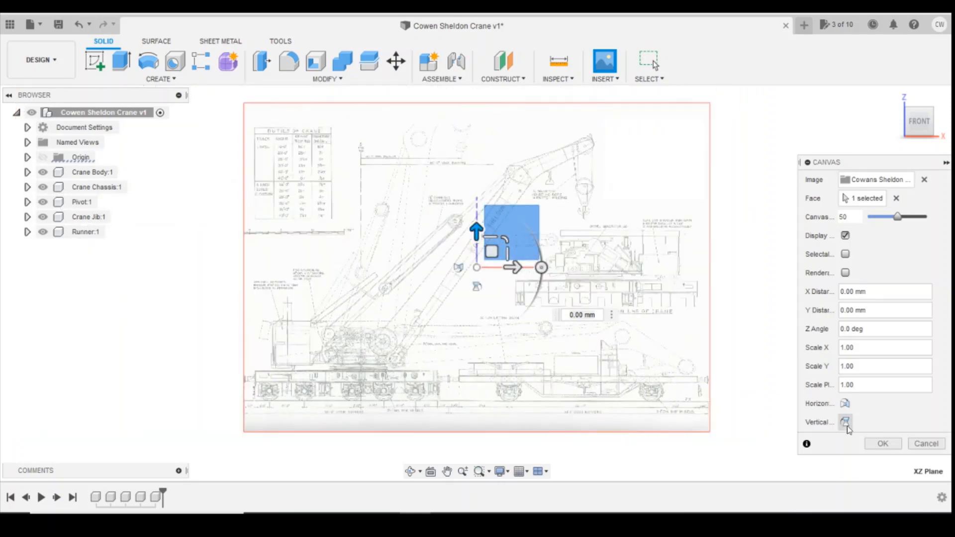
# Step: Accept the crane canvas placement and inspect the 15-foot scale bar on the drawing
pyautogui.click(883, 444)
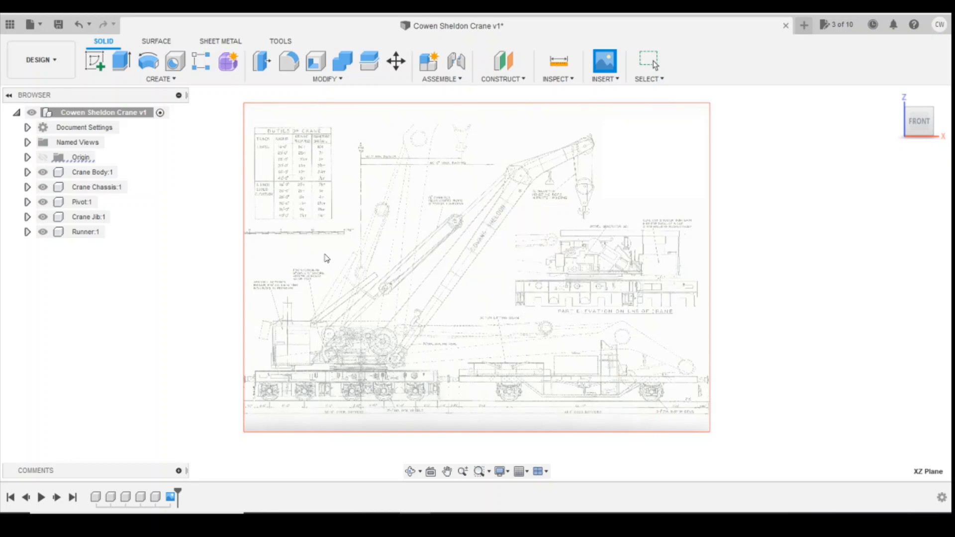
pyautogui.scroll(3, 326, 231)
pyautogui.scroll(2, 298, 241)
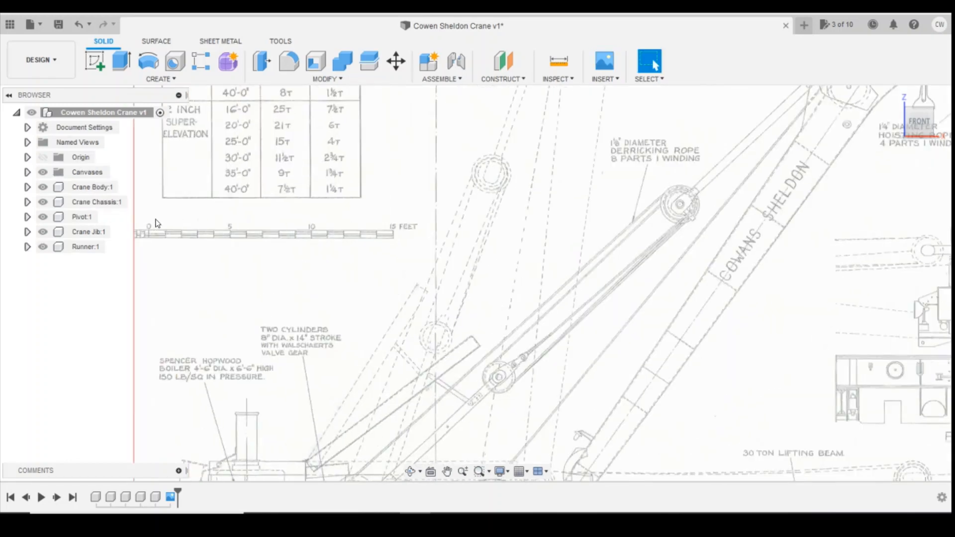
pyautogui.scroll(-2, 401, 246)
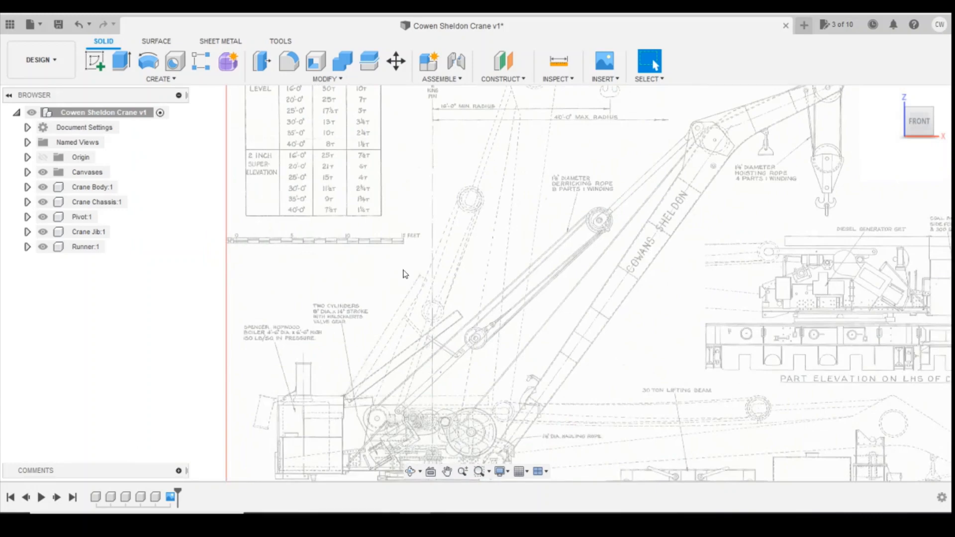
# Step: Calibrate the Cowans Sheldon 30T Steam crane canvas by setting the distance between the scale bar's 0 and 10 feet marks to 20 mm
pyautogui.click(28, 172)
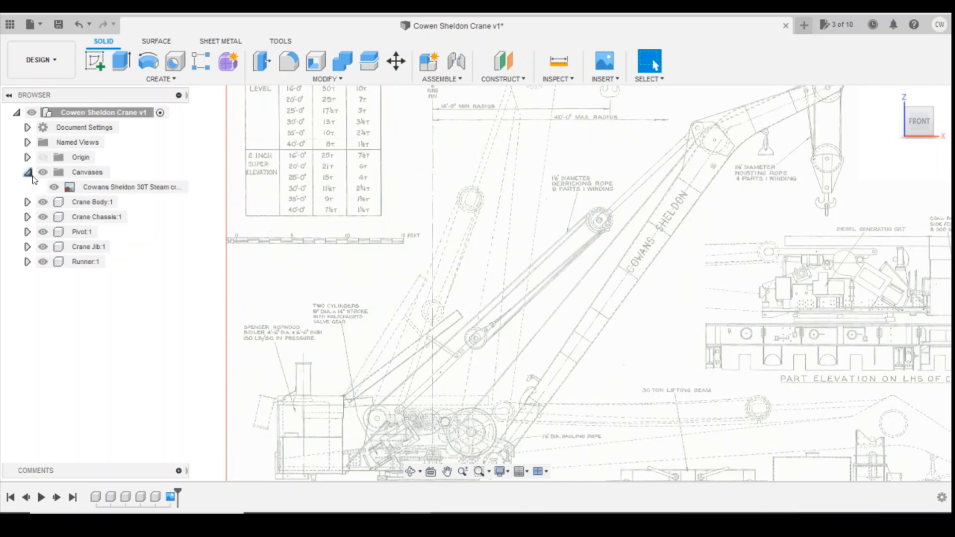
pyautogui.click(119, 189)
pyautogui.rightClick(118, 186)
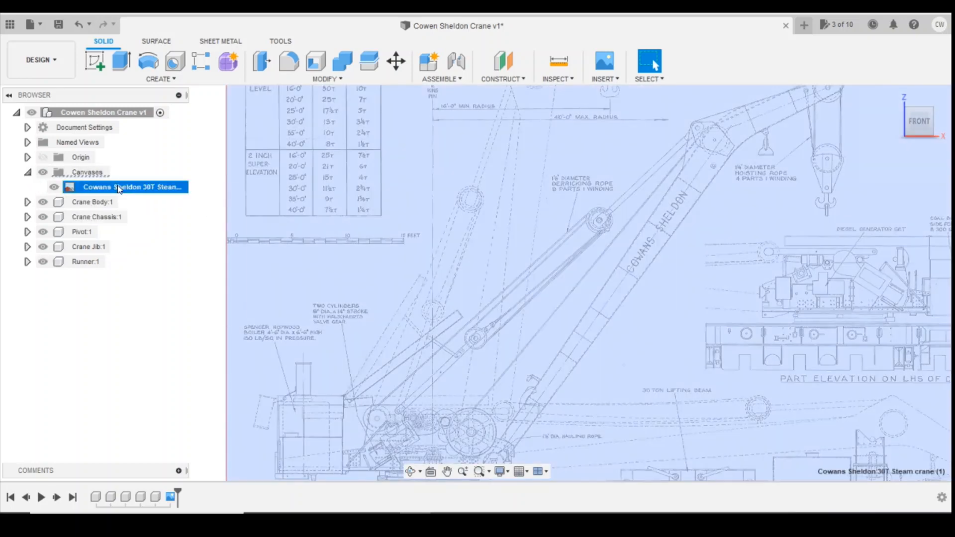
pyautogui.click(148, 229)
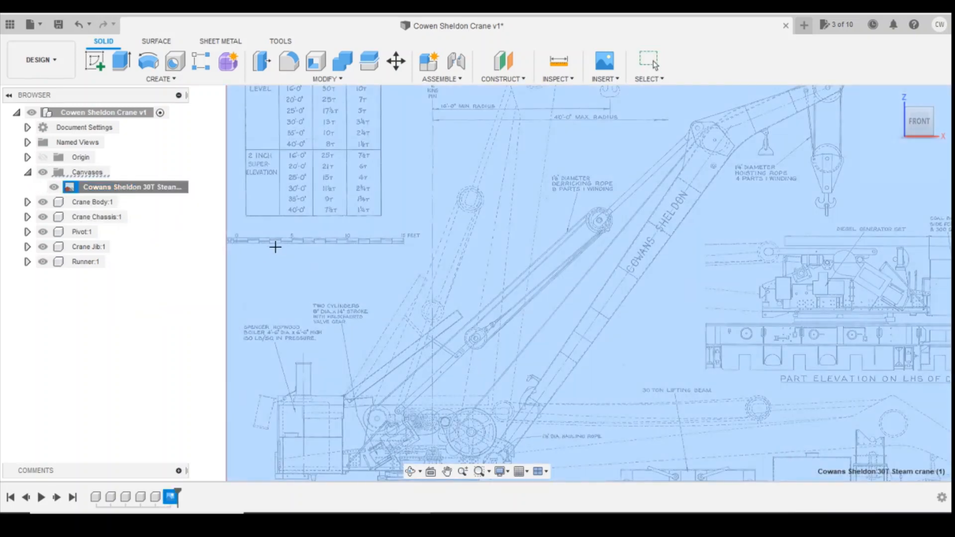
pyautogui.scroll(8, 229, 241)
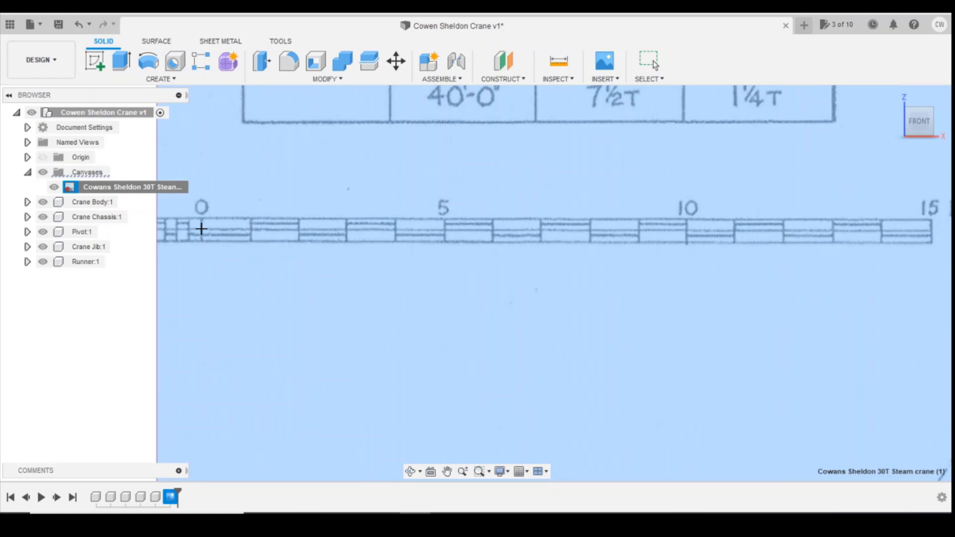
pyautogui.click(201, 229)
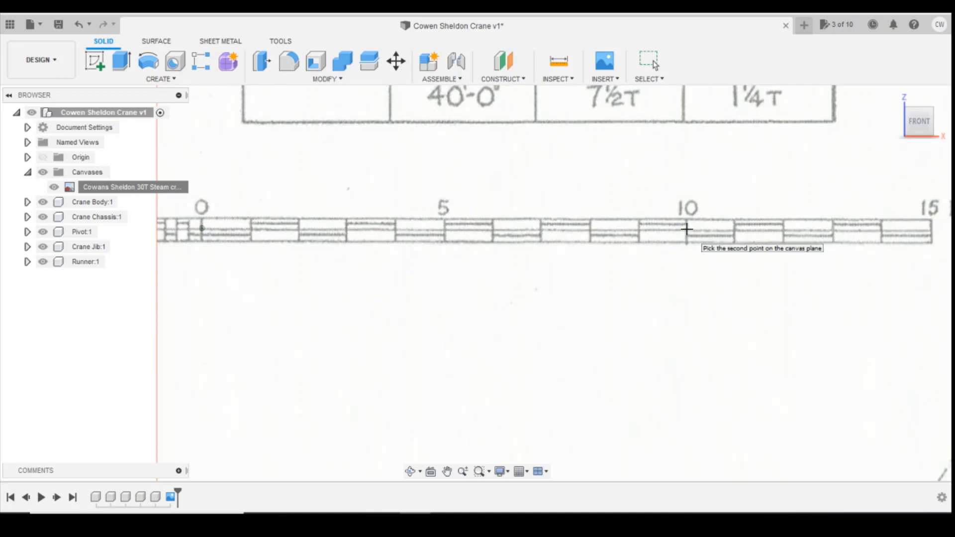
pyautogui.click(686, 230)
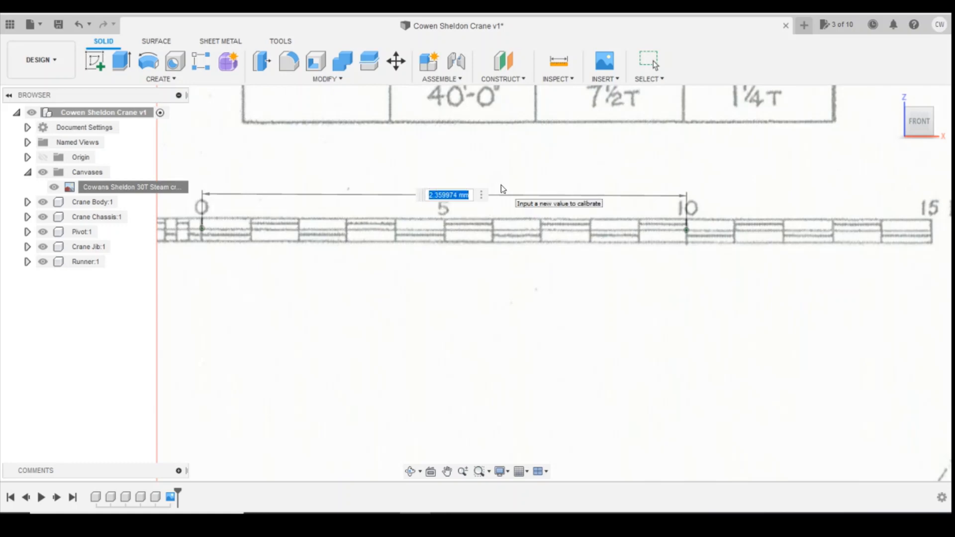
pyautogui.write('20')
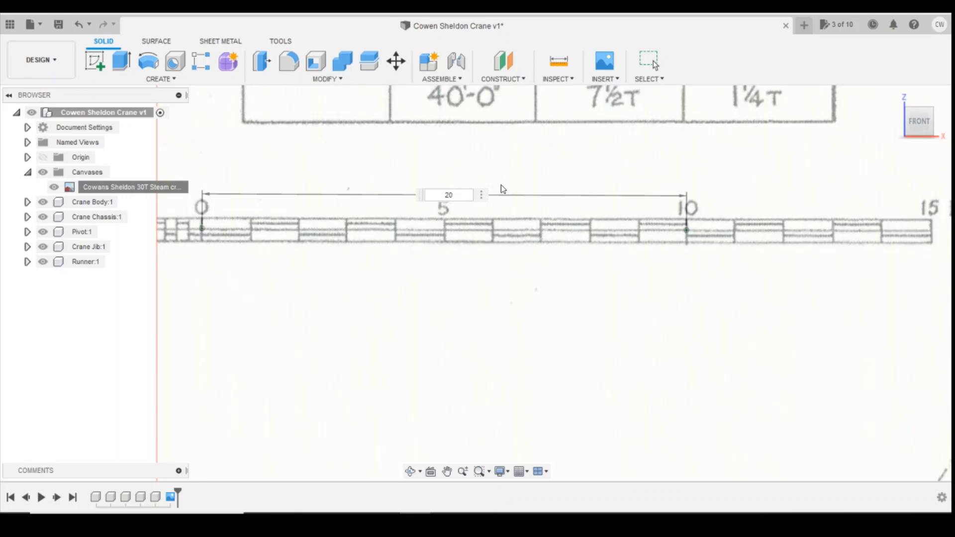
pyautogui.press('Return')
# Step: Examine the calibrated canvas, including the whole drawing, the crane's side elevation and the scale bar
pyautogui.scroll(-10, 415, 375)
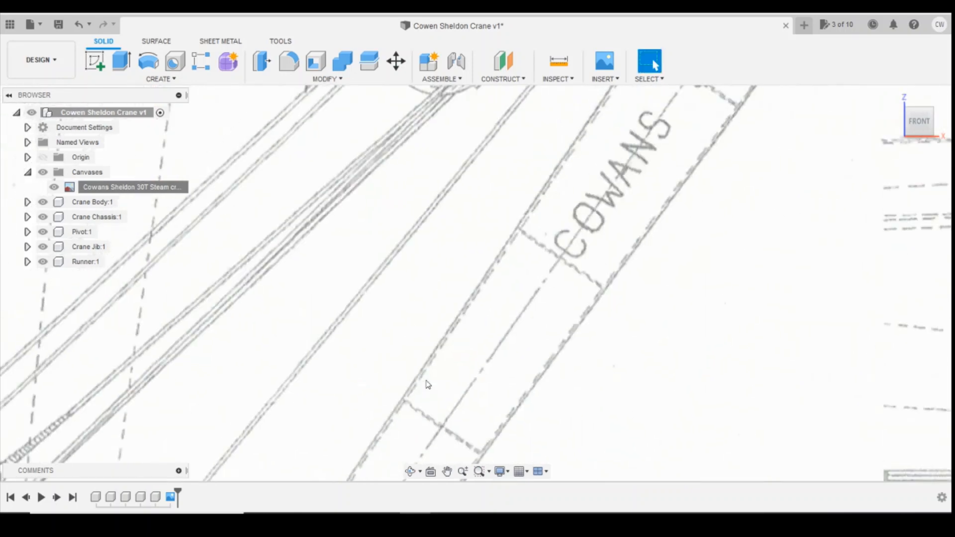
pyautogui.scroll(-4, 504, 351)
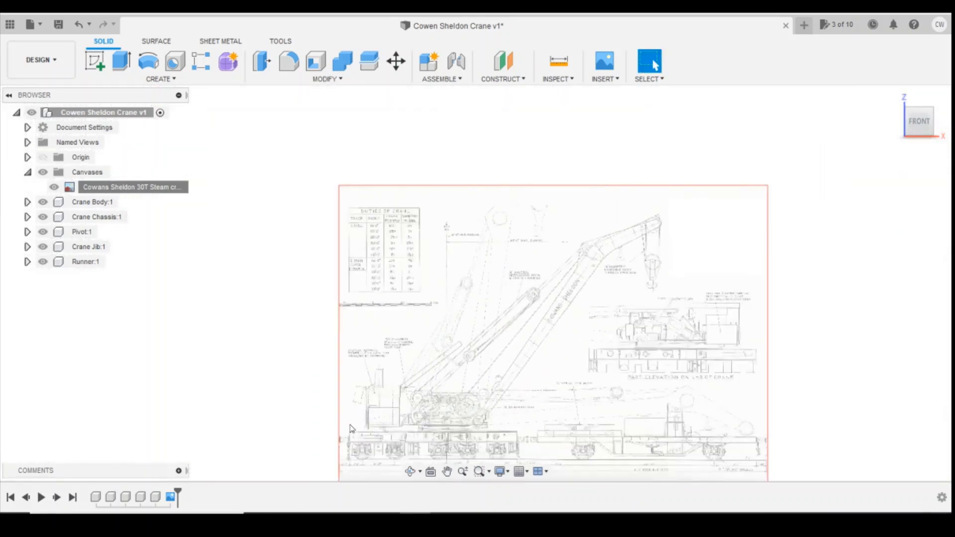
pyautogui.scroll(5, 417, 365)
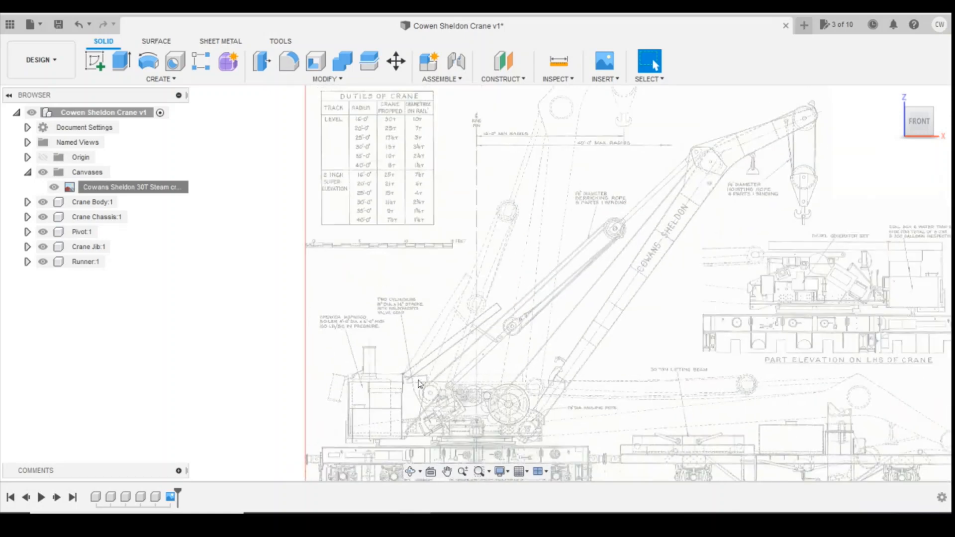
pyautogui.scroll(-6, 398, 398)
pyautogui.scroll(4, 376, 431)
pyautogui.scroll(2, 440, 411)
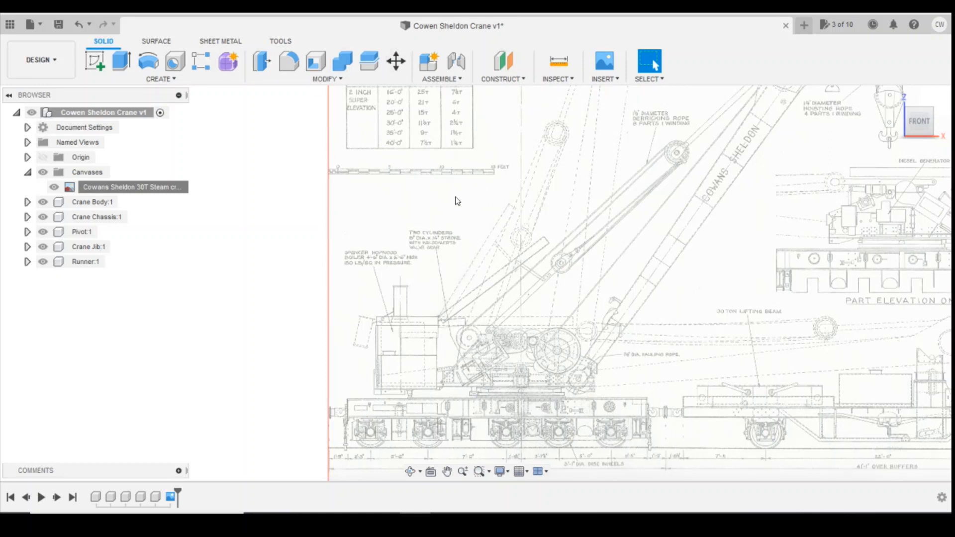
pyautogui.scroll(5, 433, 219)
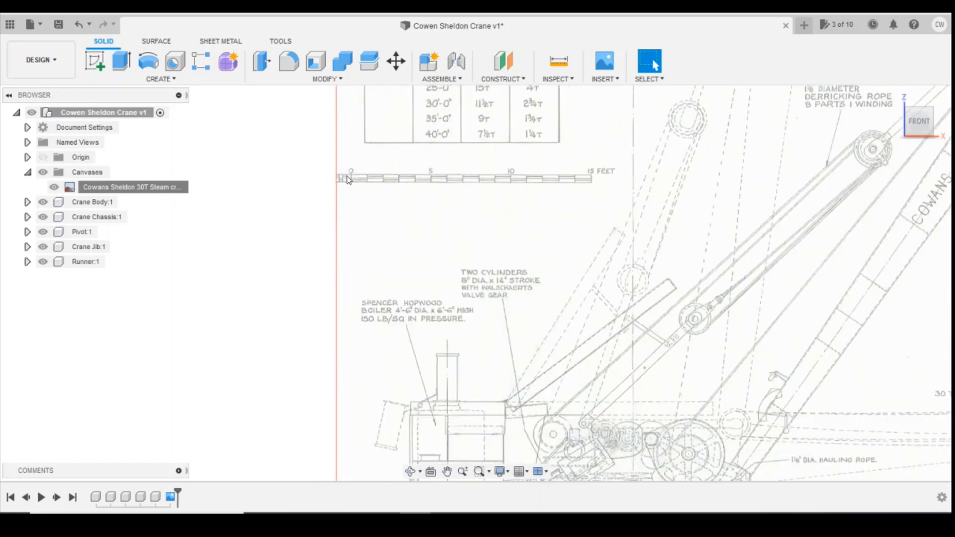
pyautogui.scroll(-5, 577, 238)
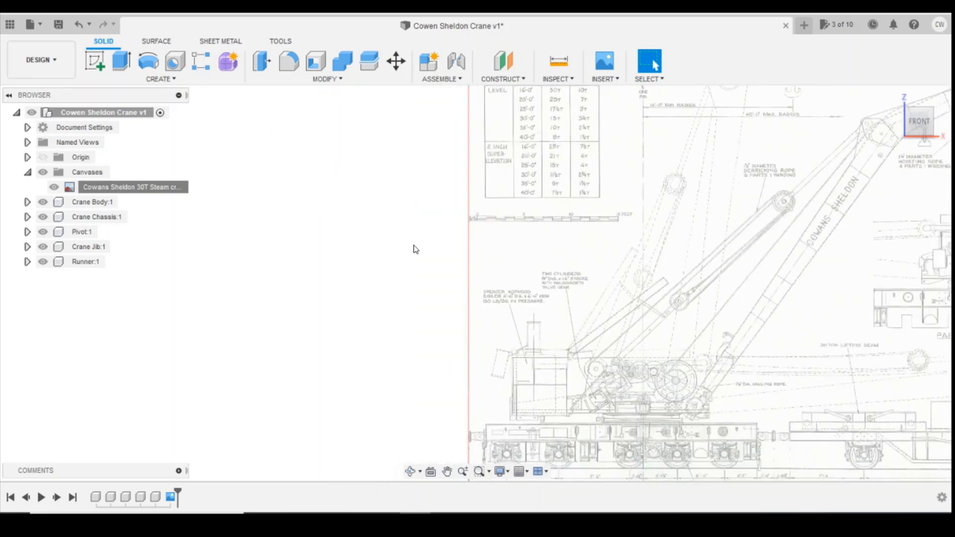
pyautogui.scroll(-3, 580, 290)
pyautogui.scroll(3, 644, 320)
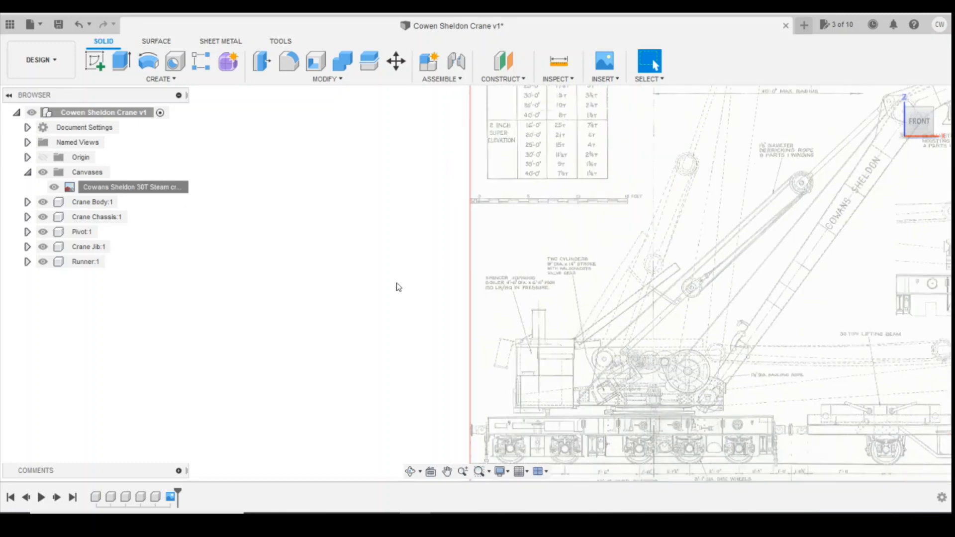
pyautogui.scroll(-3, 395, 308)
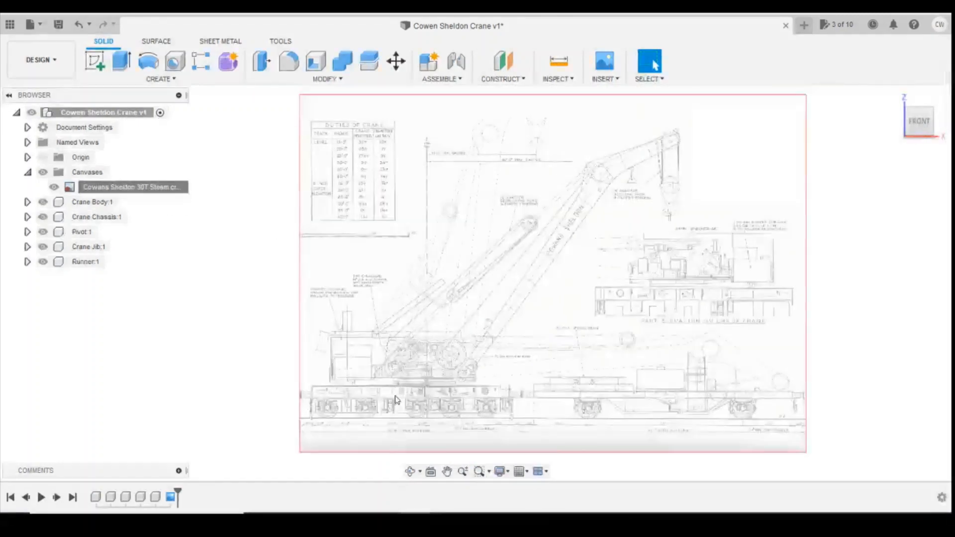
# Step: On the XZ plane, sketch a 2-point rectangle about 57.86 mm by 3.58 mm over the chassis frame in the crane's side elevation
pyautogui.scroll(4, 362, 396)
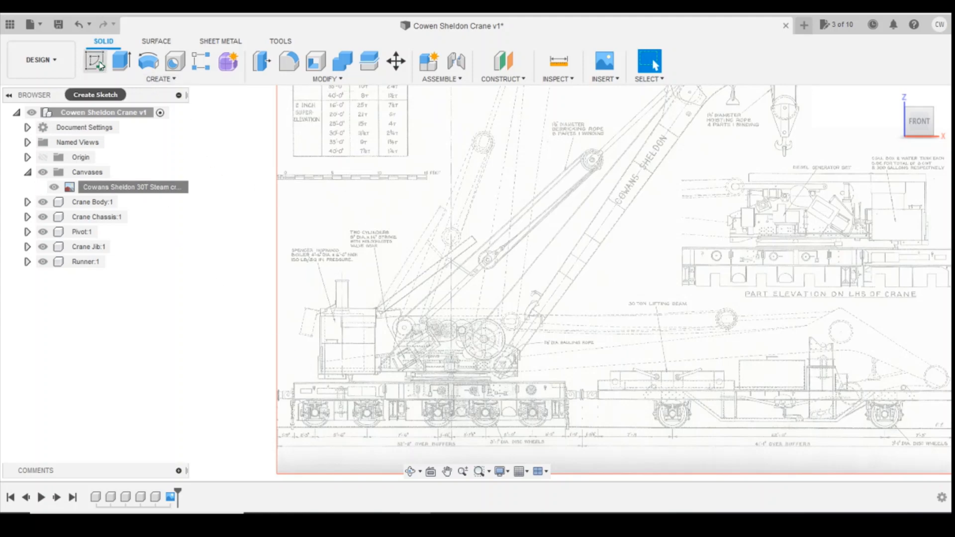
pyautogui.click(528, 332)
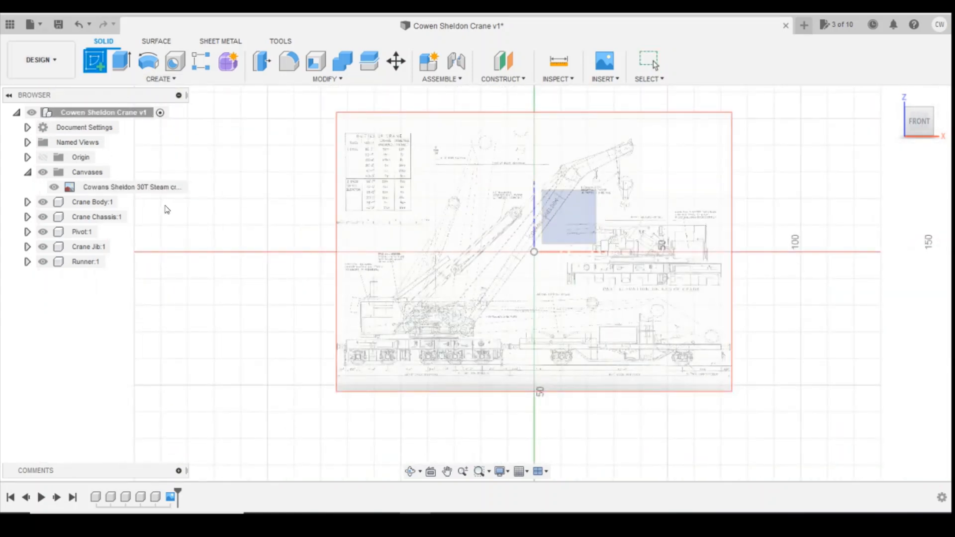
pyautogui.scroll(5, 431, 350)
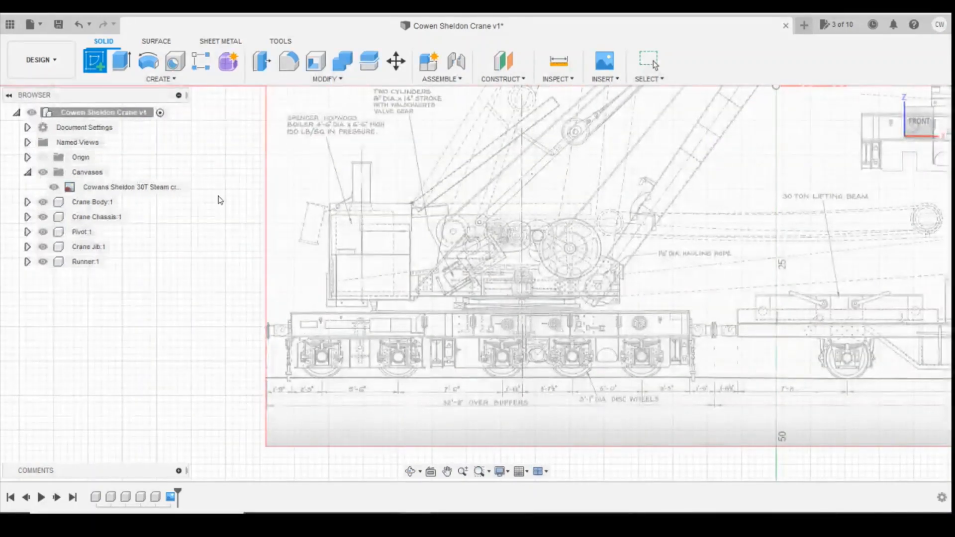
pyautogui.click(556, 313)
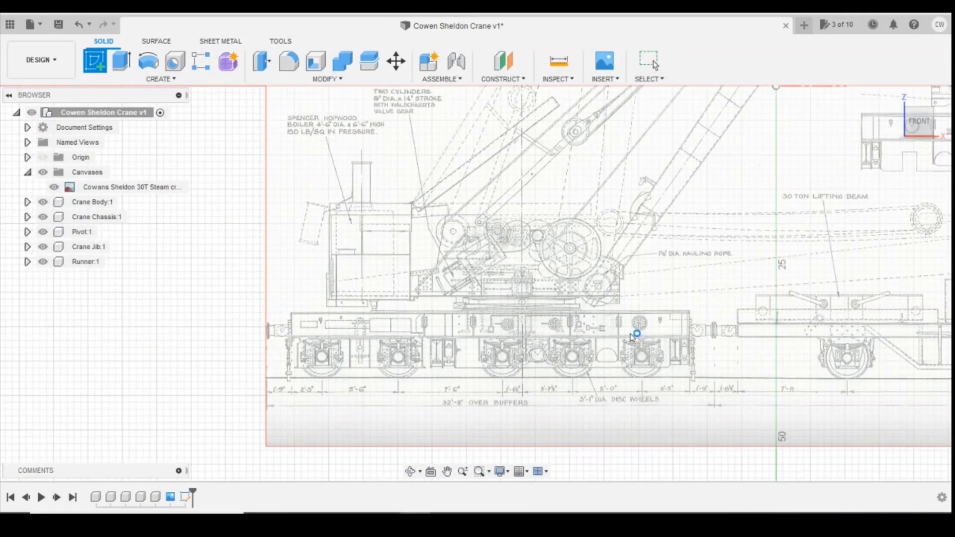
pyautogui.scroll(3, 294, 367)
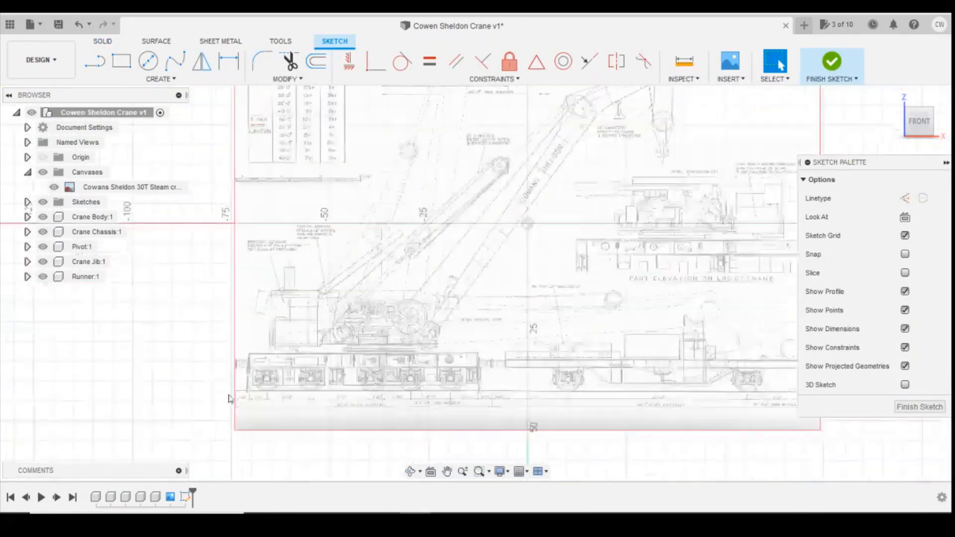
pyautogui.click(122, 60)
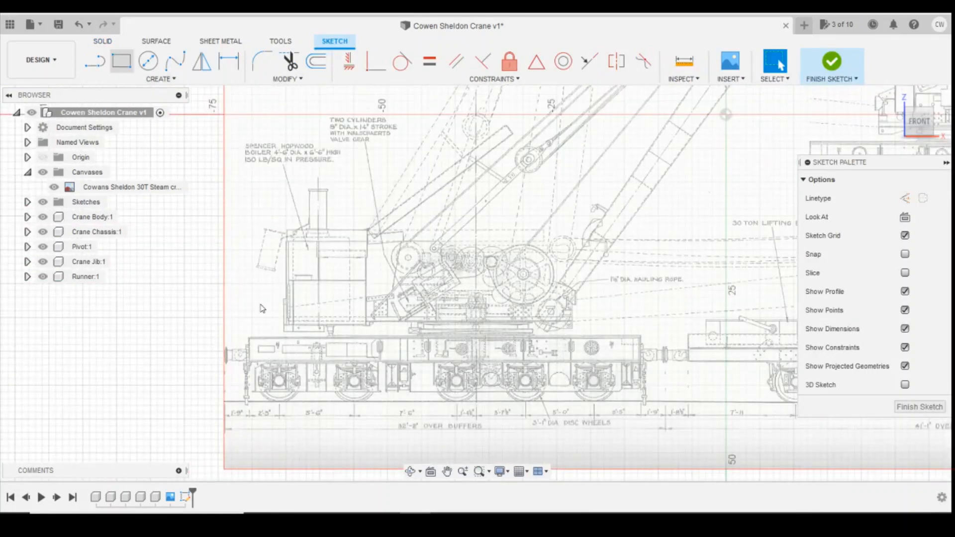
pyautogui.click(248, 338)
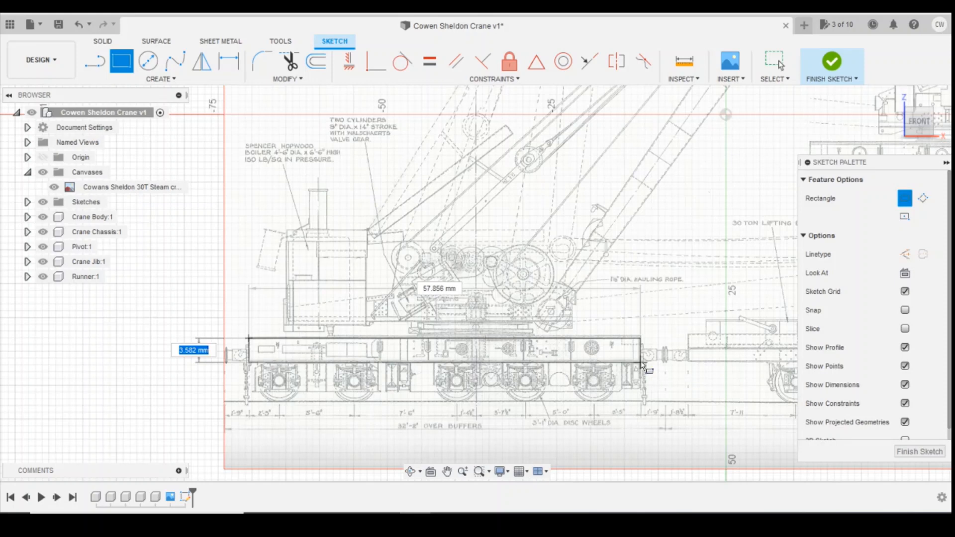
pyautogui.press('Return')
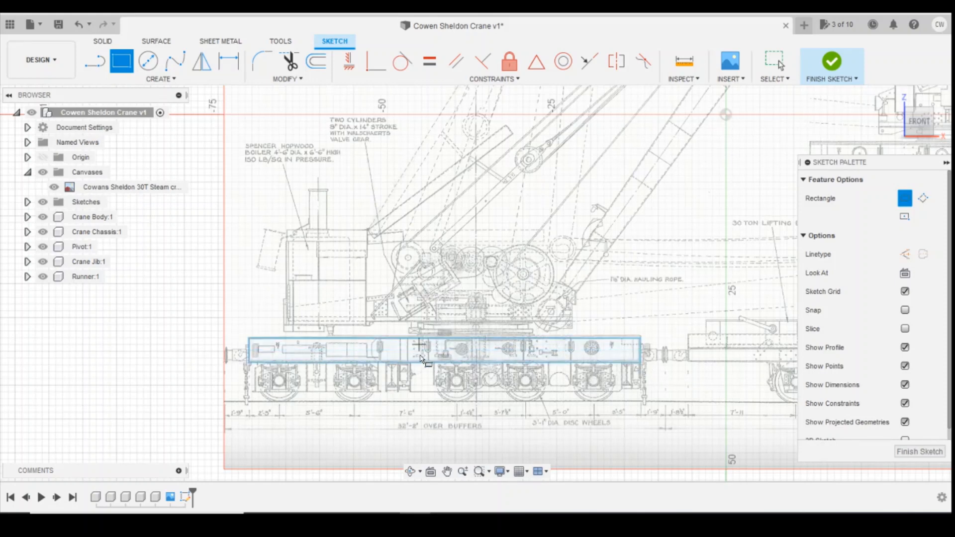
pyautogui.press('Escape')
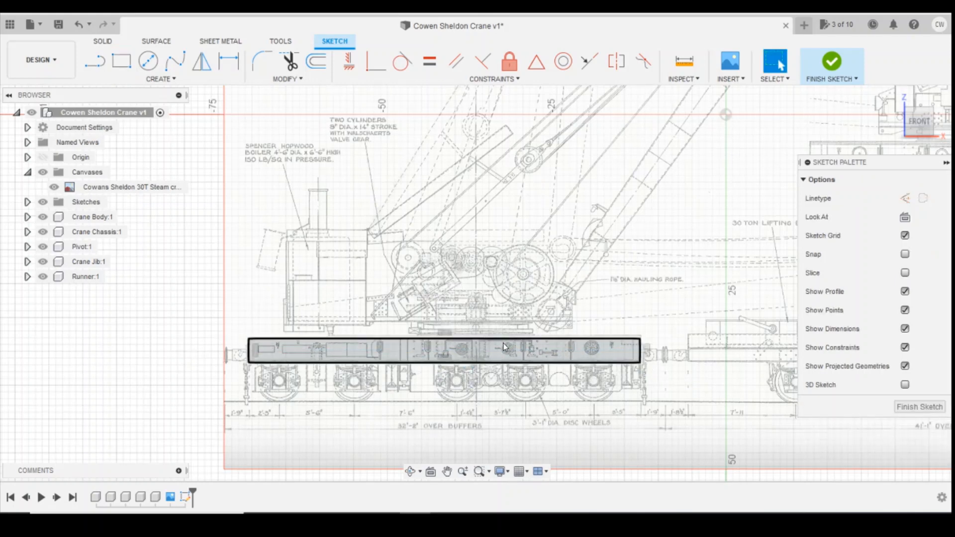
# Step: Extrude the chassis rectangle 16 mm to one side as a new body and view it against the canvas from an angle
pyautogui.click(501, 348)
pyautogui.rightClick(499, 350)
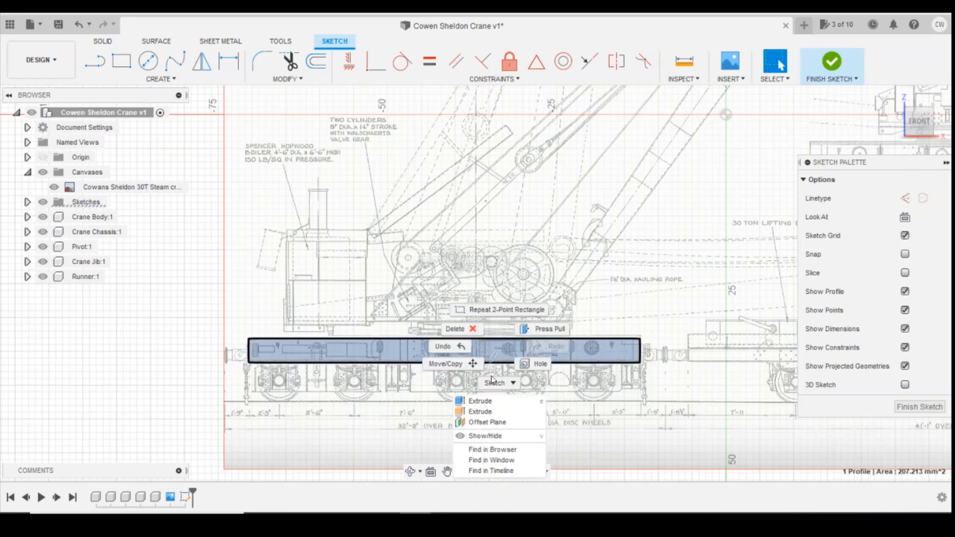
pyautogui.click(492, 403)
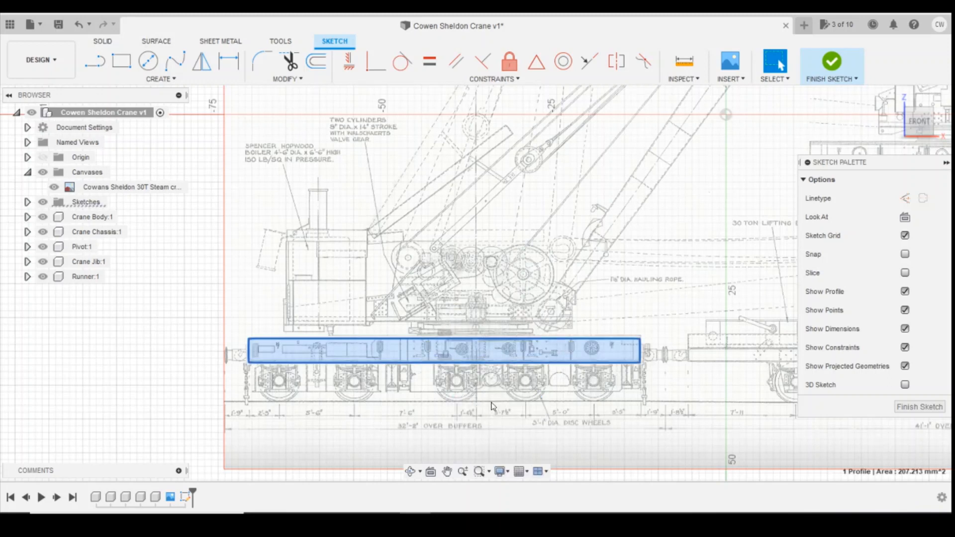
pyautogui.click(902, 126)
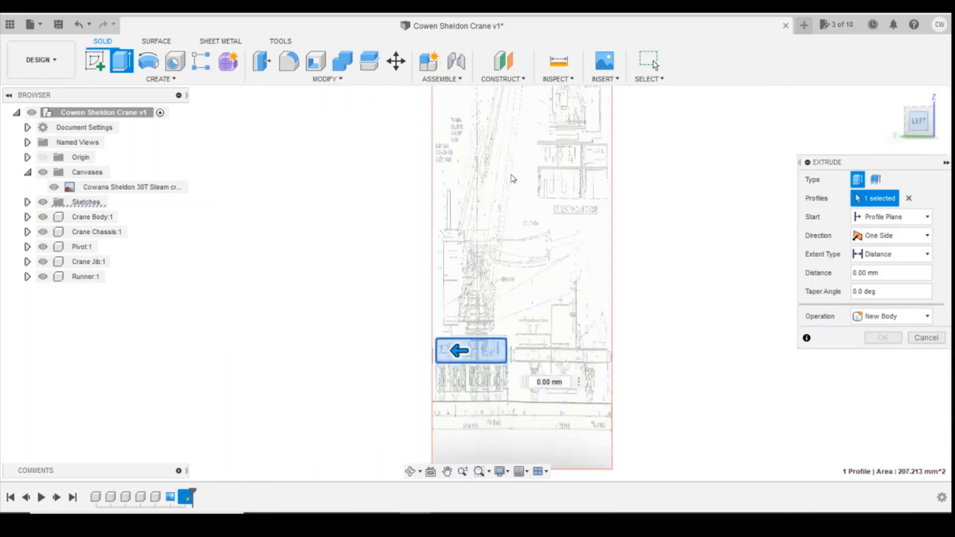
pyautogui.moveTo(465, 352); pyautogui.dragTo(356, 350)
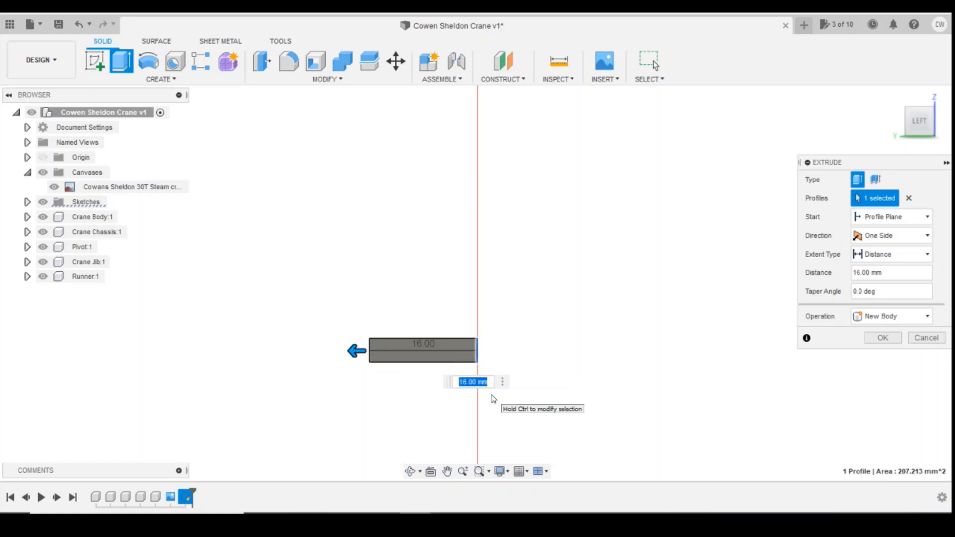
pyautogui.press('Return')
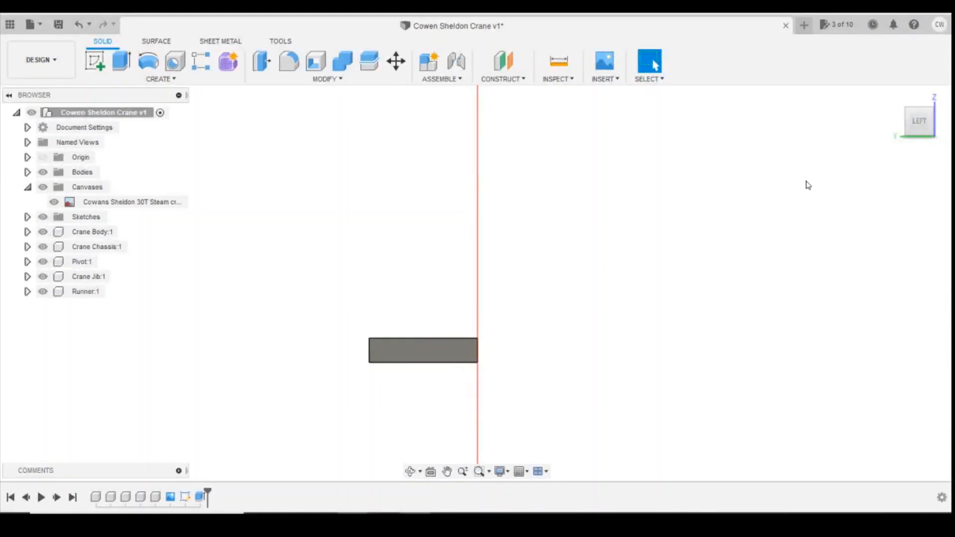
pyautogui.click(913, 128)
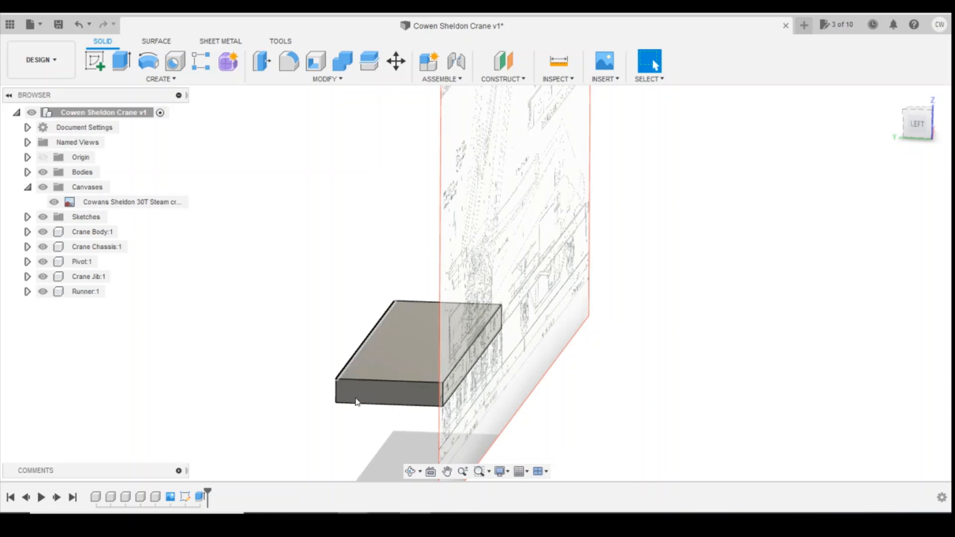
pyautogui.scroll(-1, 520, 205)
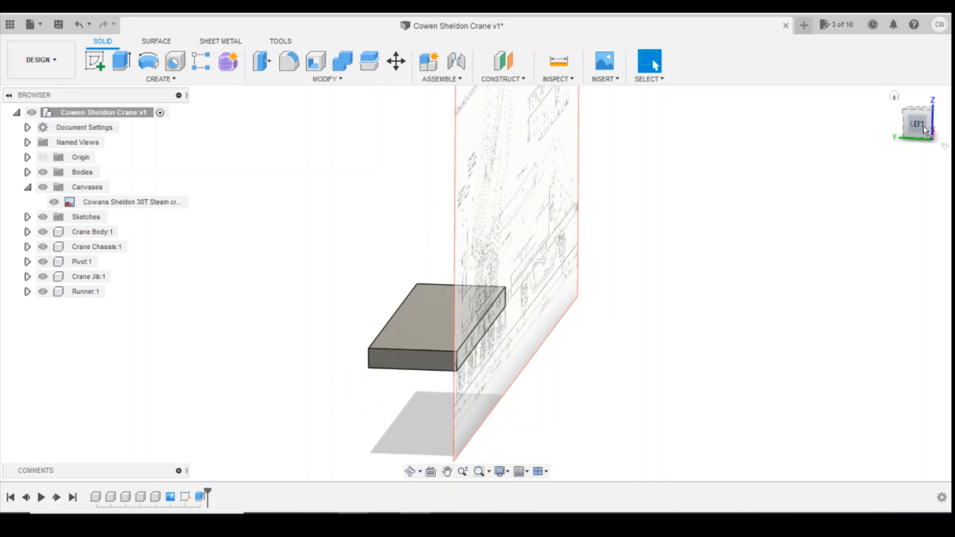
pyautogui.moveTo(925, 127); pyautogui.dragTo(897, 124)
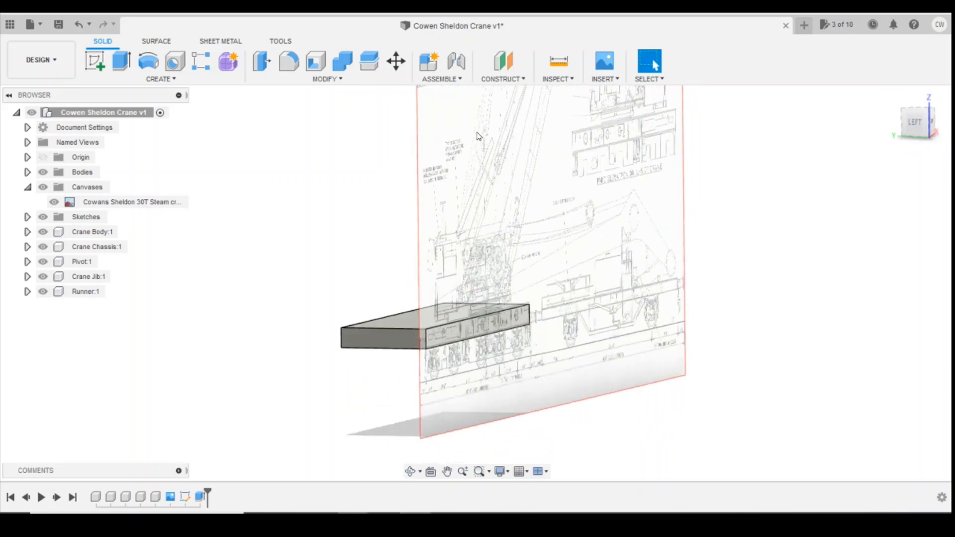
# Step: Create an offset plane at 0 mm distance on the end face of the chassis block
pyautogui.click(514, 69)
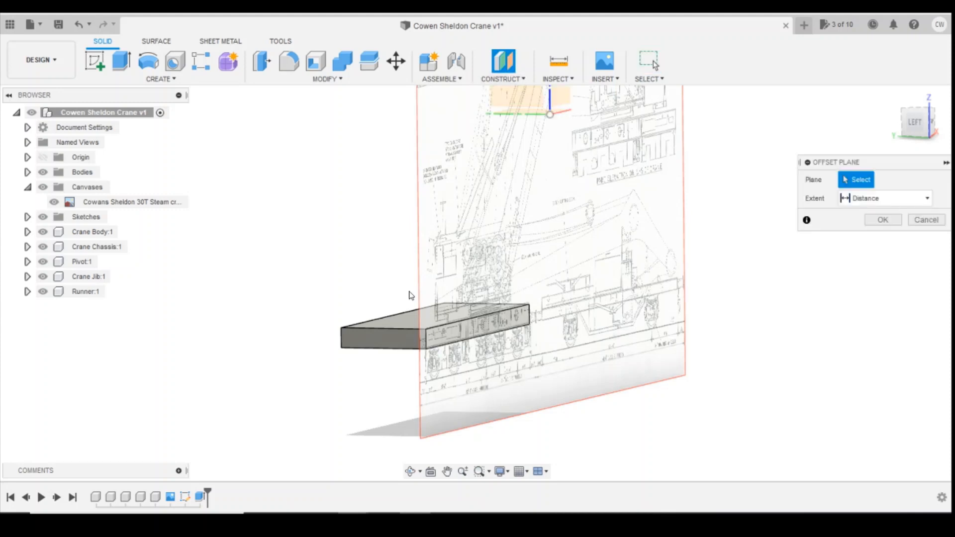
pyautogui.click(378, 338)
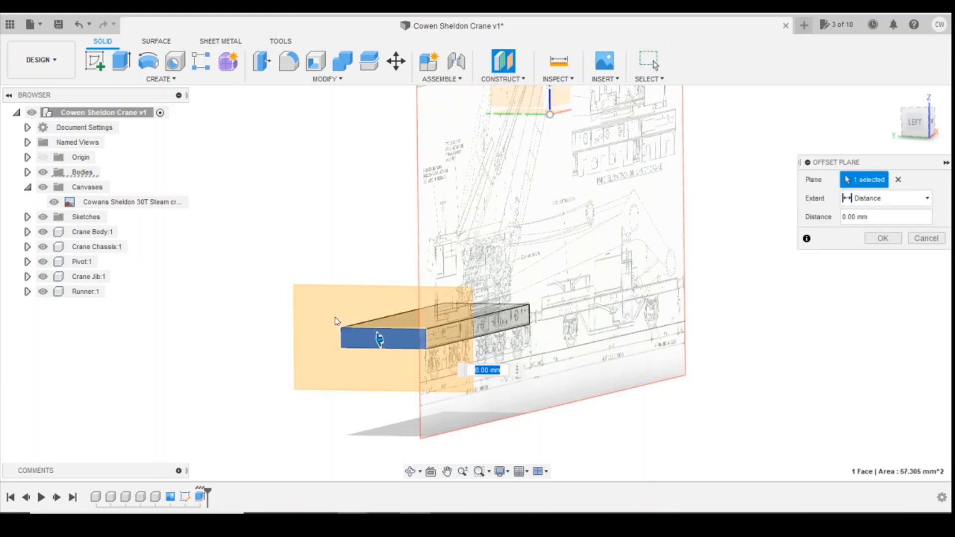
pyautogui.click(883, 239)
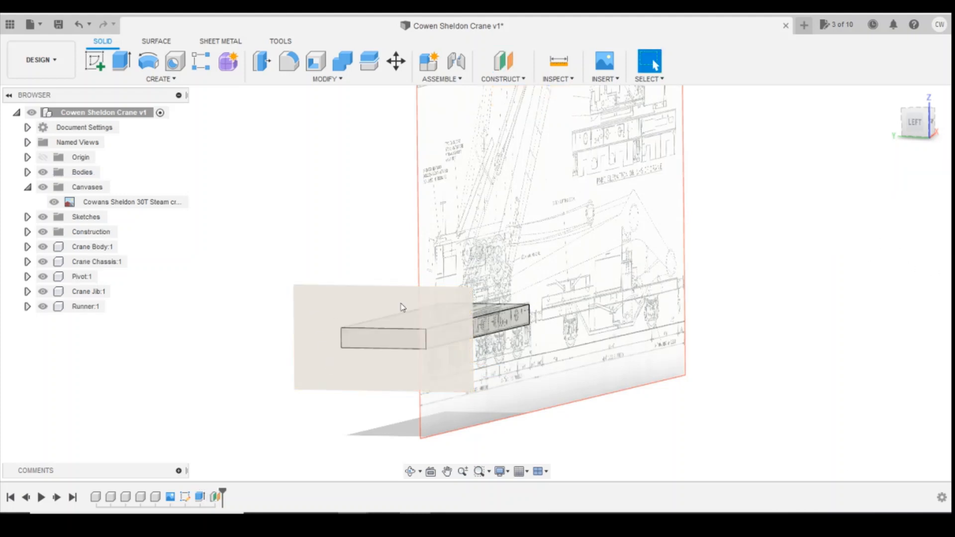
# Step: Insert the Cowans Sheldon 30T Steam crane (2) image as a canvas on the plane at the chassis block's end
pyautogui.click(603, 79)
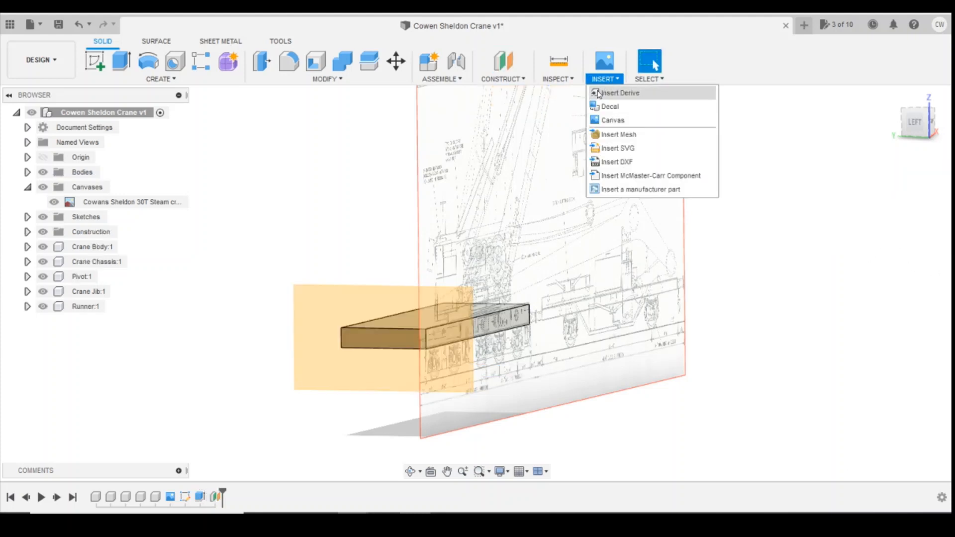
pyautogui.click(617, 120)
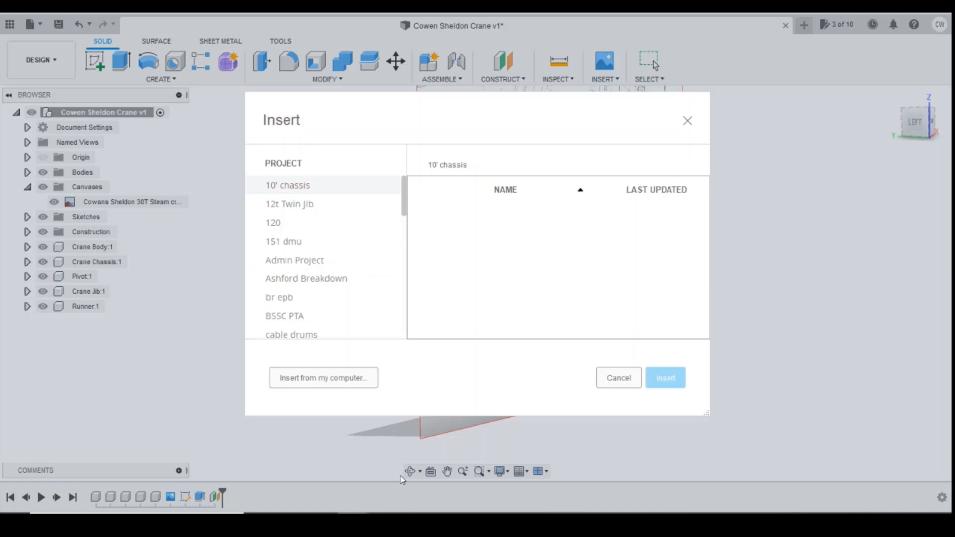
pyautogui.click(348, 385)
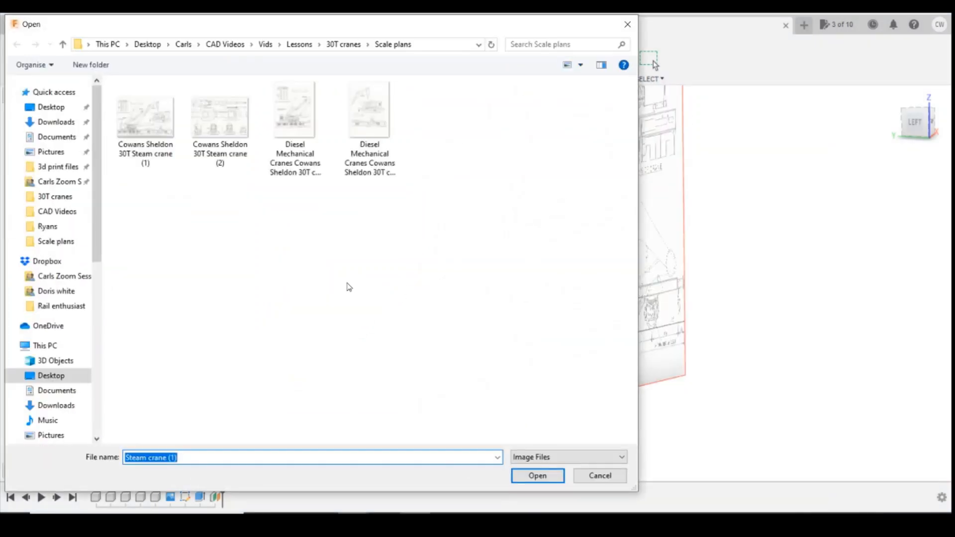
pyautogui.click(222, 124)
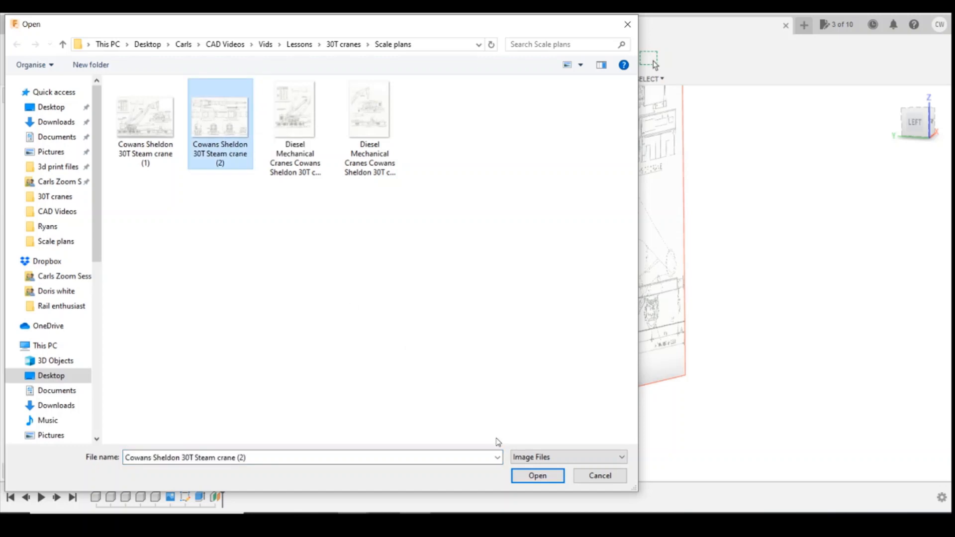
pyautogui.click(532, 477)
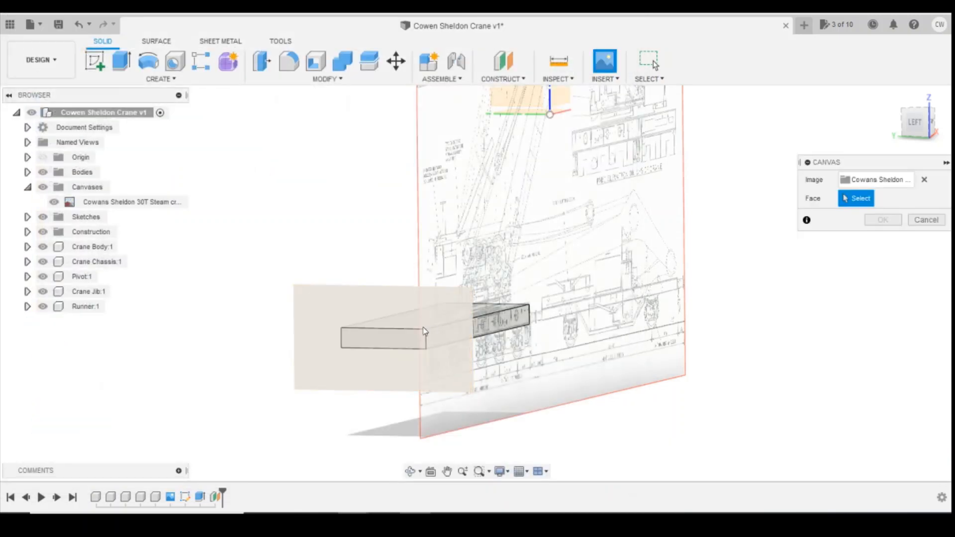
pyautogui.click(337, 311)
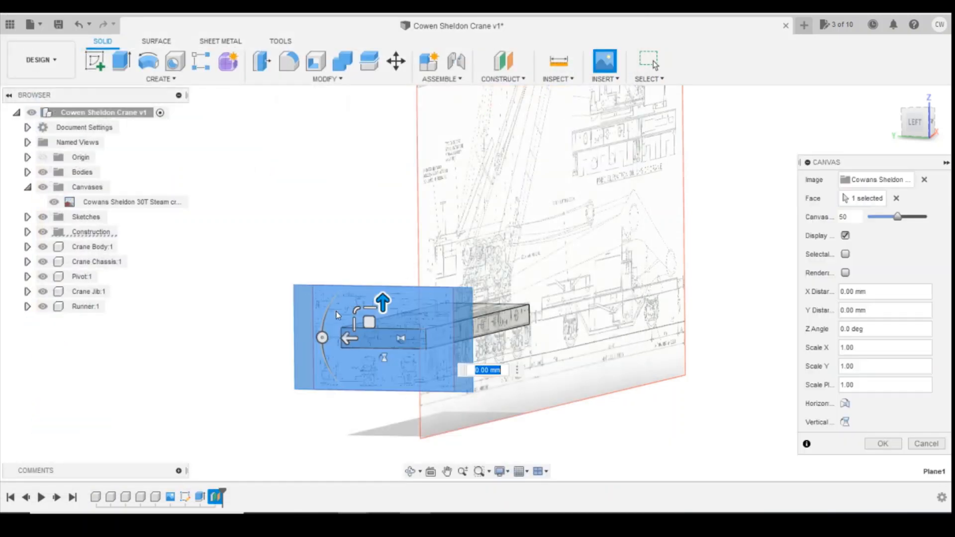
pyautogui.scroll(8, 335, 312)
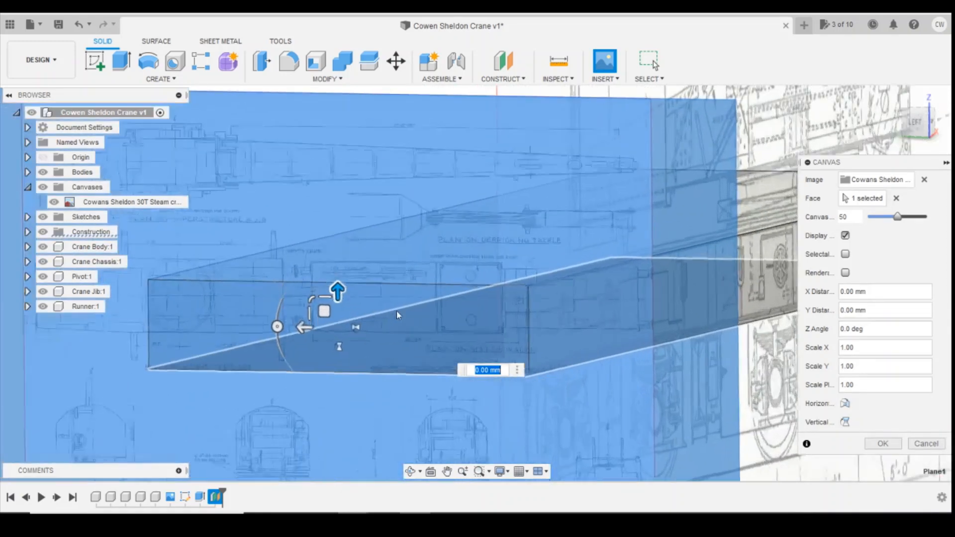
pyautogui.scroll(-4, 559, 185)
pyautogui.scroll(4, 356, 373)
pyautogui.scroll(3, 481, 267)
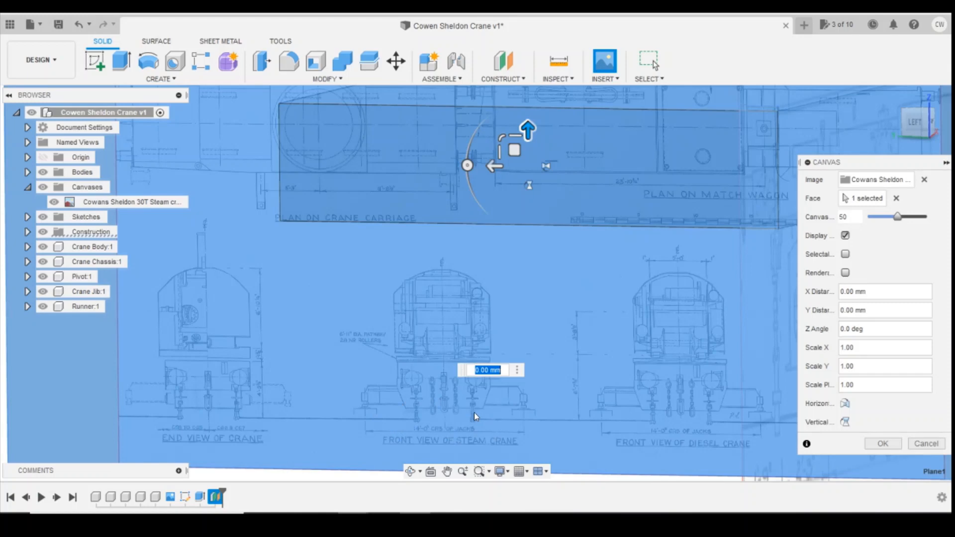
pyautogui.click(881, 444)
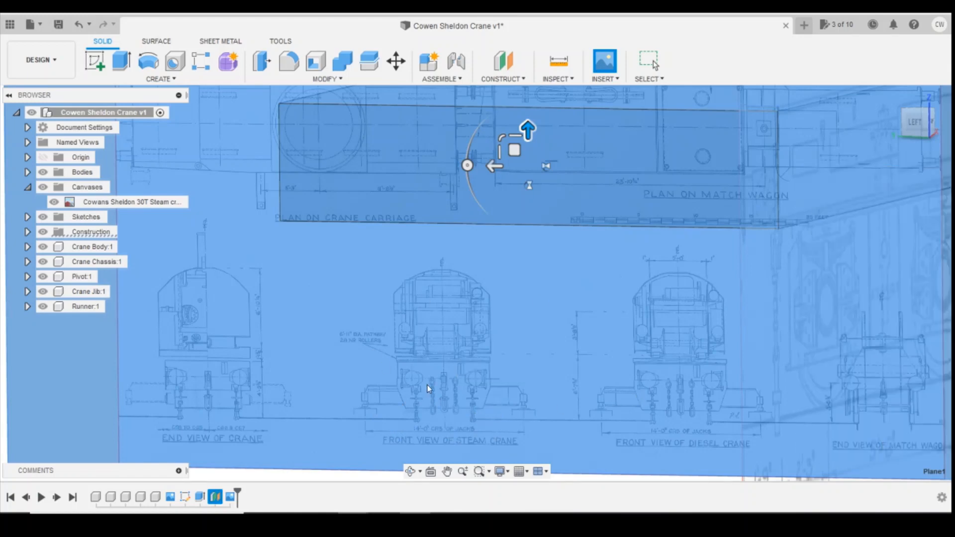
# Step: Hide the construction plane, the first crane canvas and the bodies so only the second canvas is displayed
pyautogui.scroll(-3, 431, 362)
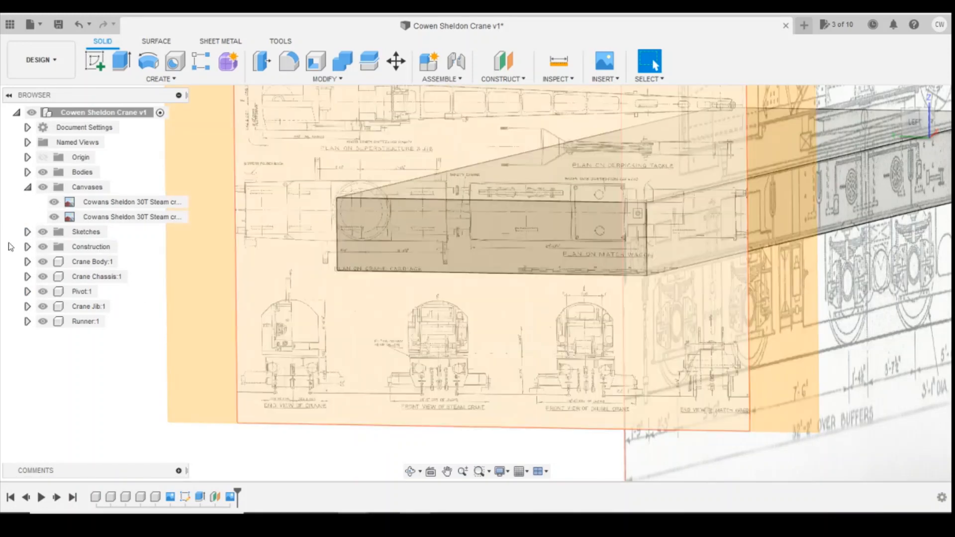
pyautogui.click(27, 246)
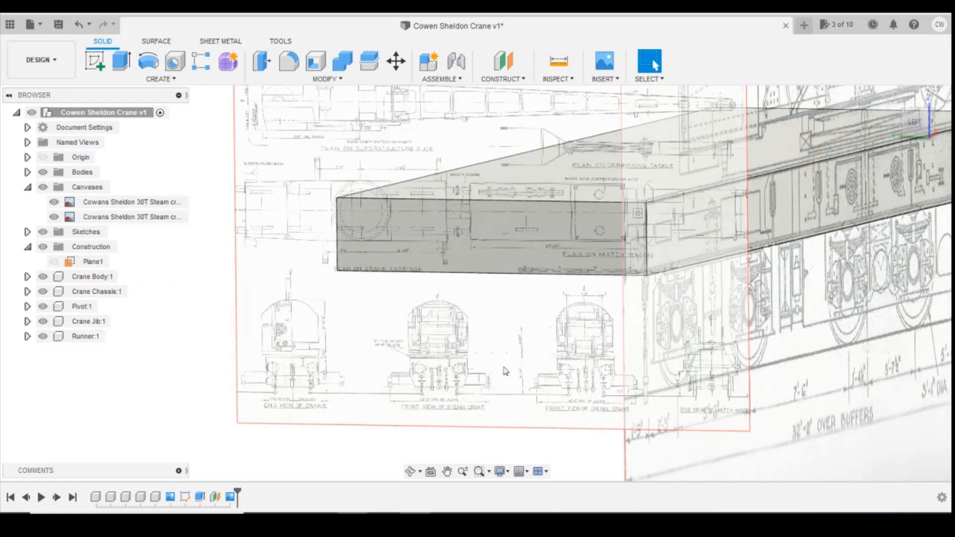
pyautogui.click(54, 203)
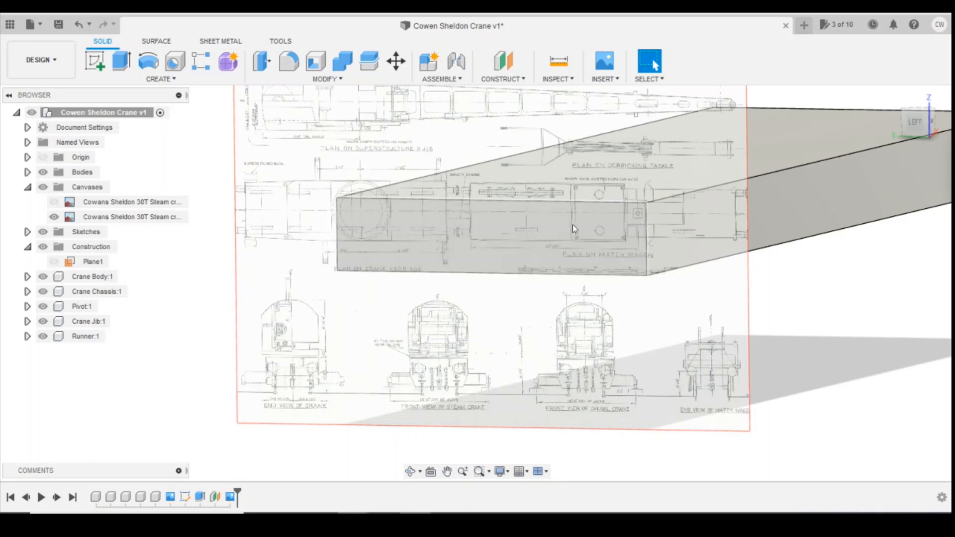
pyautogui.scroll(-2, 521, 254)
pyautogui.scroll(3, 564, 211)
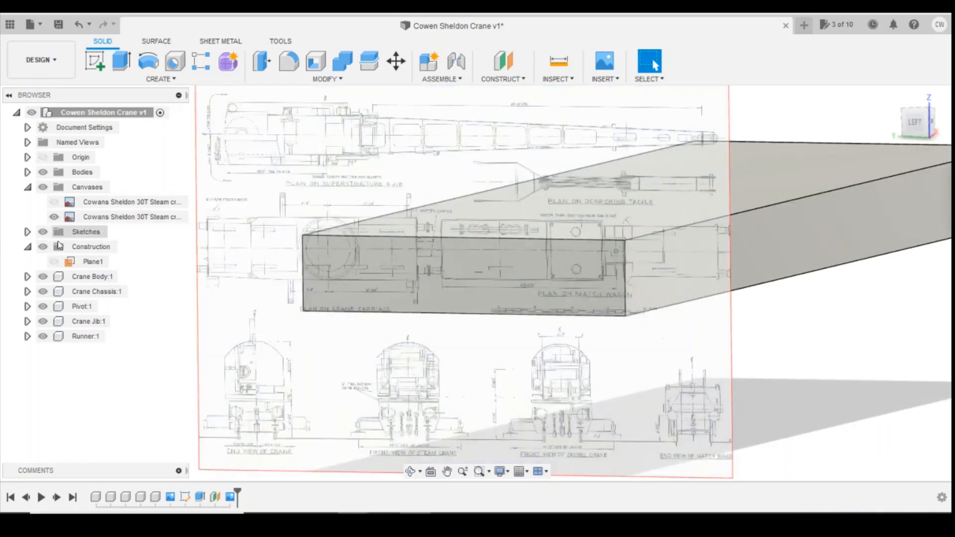
pyautogui.click(28, 173)
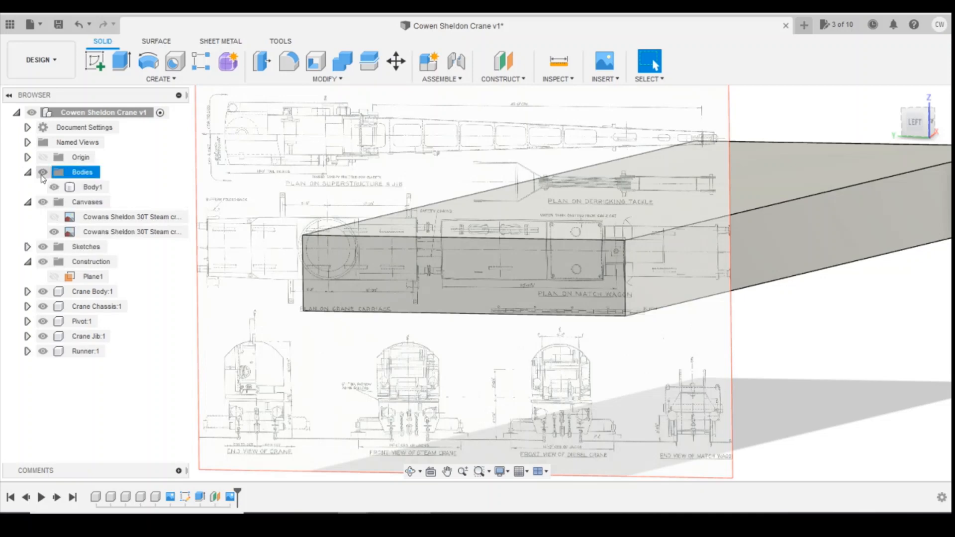
pyautogui.click(43, 172)
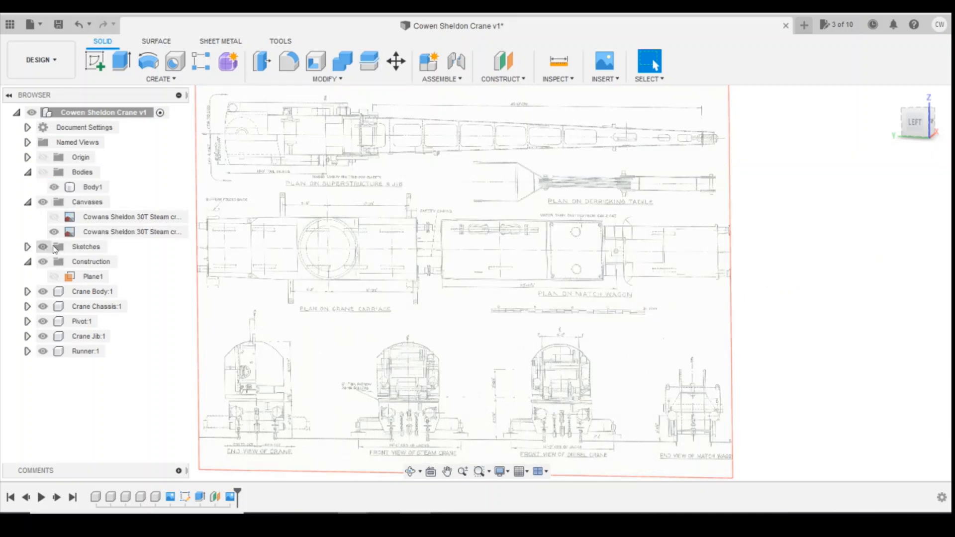
# Step: Calibrate the Cowans Sheldon 30T Steam crane (2) canvas by setting the distance between the scale bar's 0 and 10 feet marks to 20 mm
pyautogui.click(95, 233)
pyautogui.rightClick(95, 234)
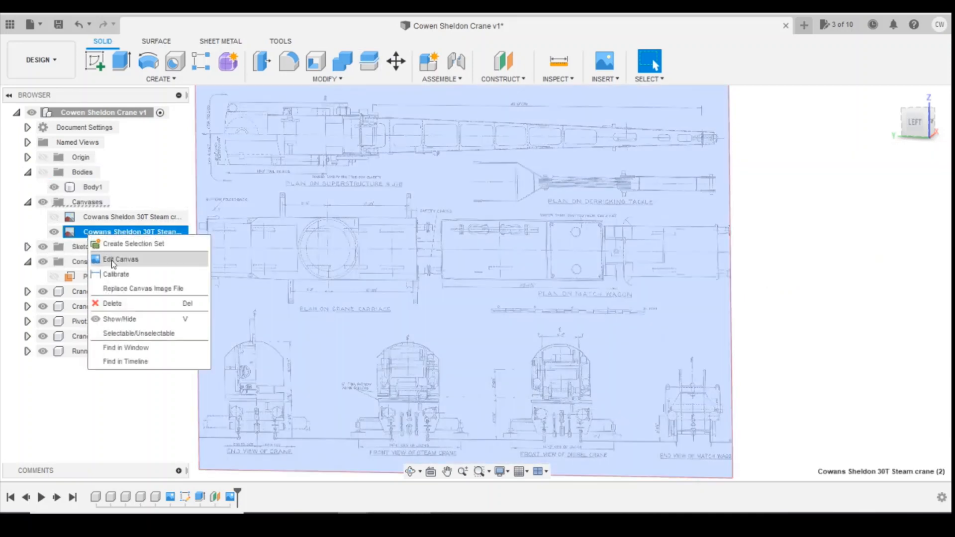
pyautogui.click(115, 275)
pyautogui.scroll(3, 607, 306)
pyautogui.scroll(6, 454, 309)
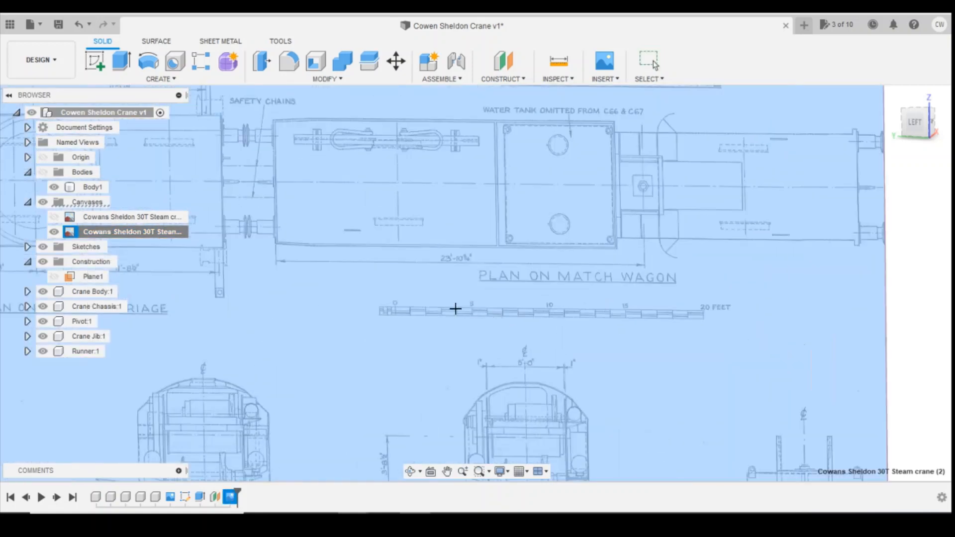
pyautogui.scroll(-8, 350, 348)
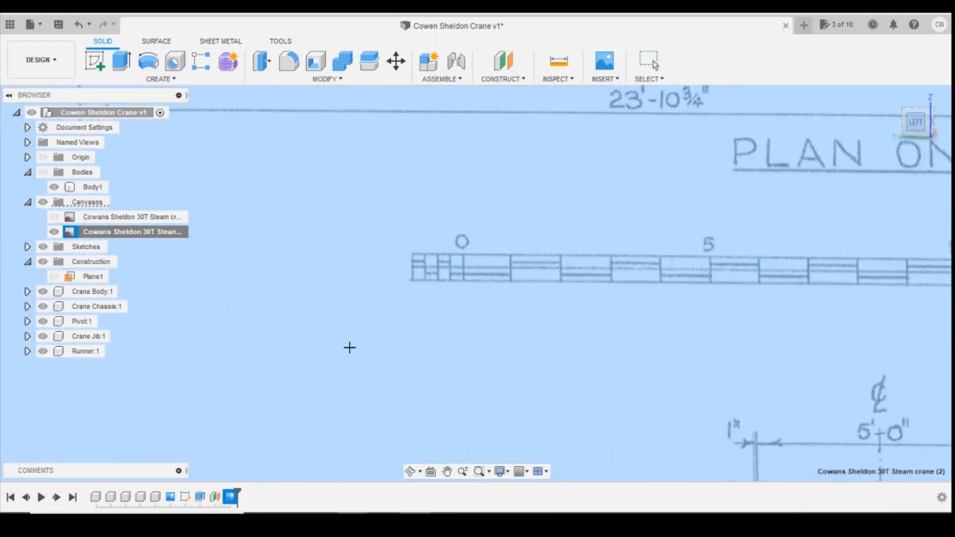
pyautogui.scroll(6, 634, 222)
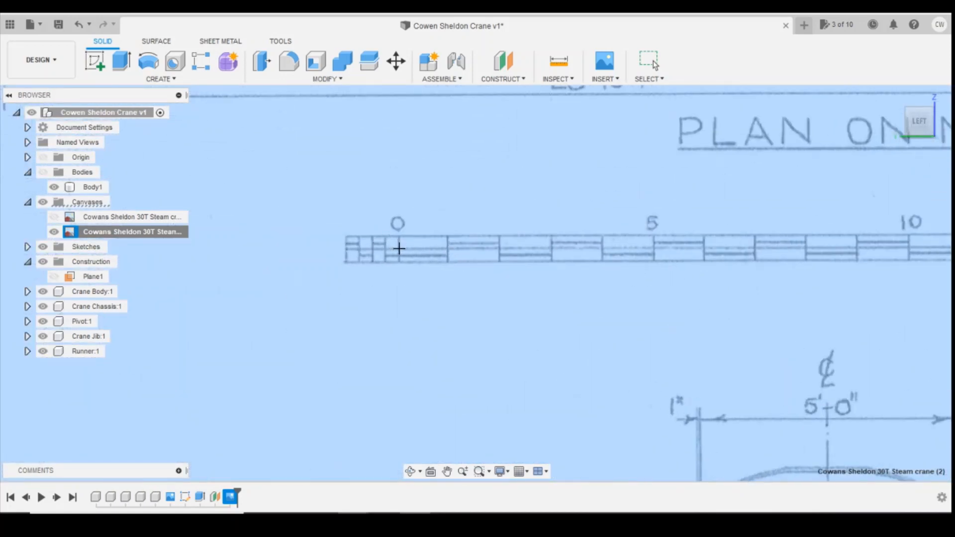
pyautogui.click(398, 249)
pyautogui.scroll(-3, 751, 271)
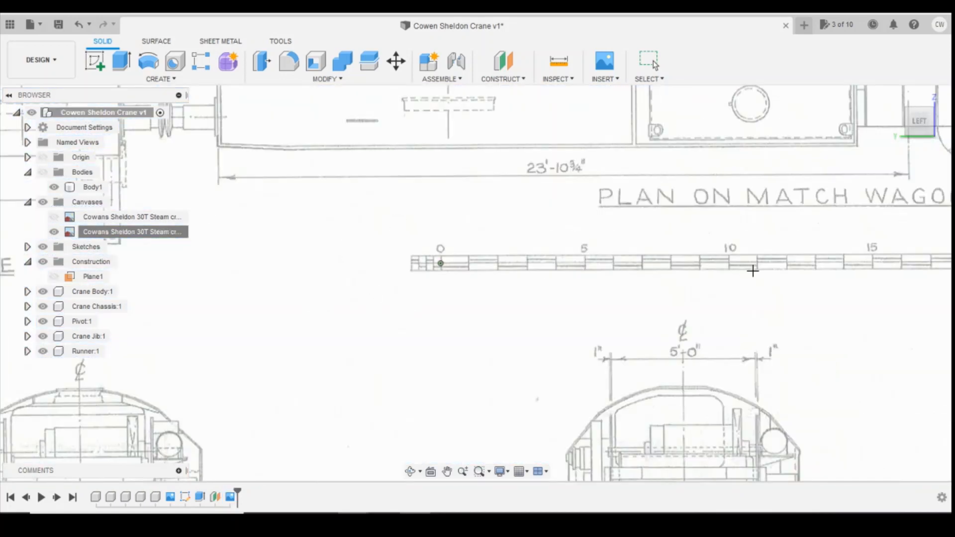
pyautogui.scroll(3, 751, 271)
pyautogui.scroll(2, 695, 263)
pyautogui.click(720, 244)
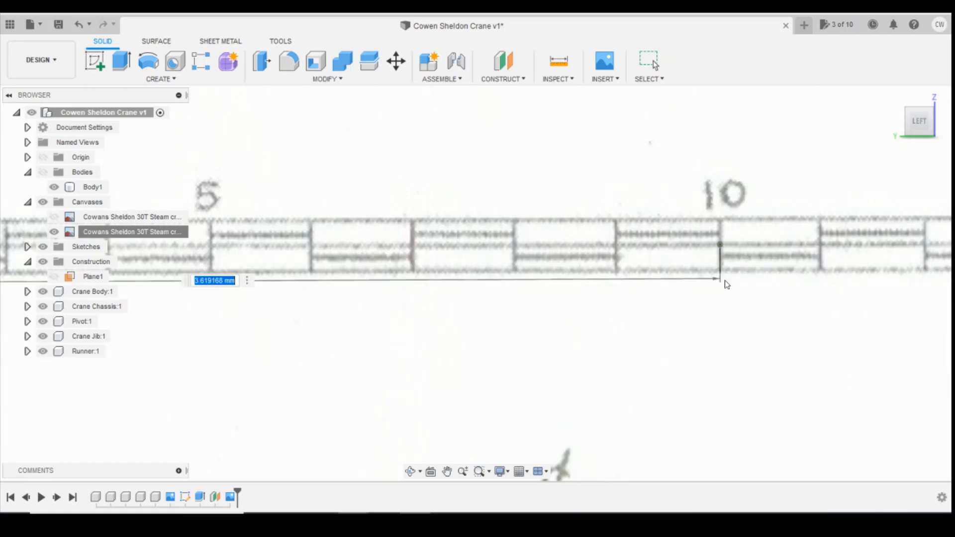
pyautogui.write('2')
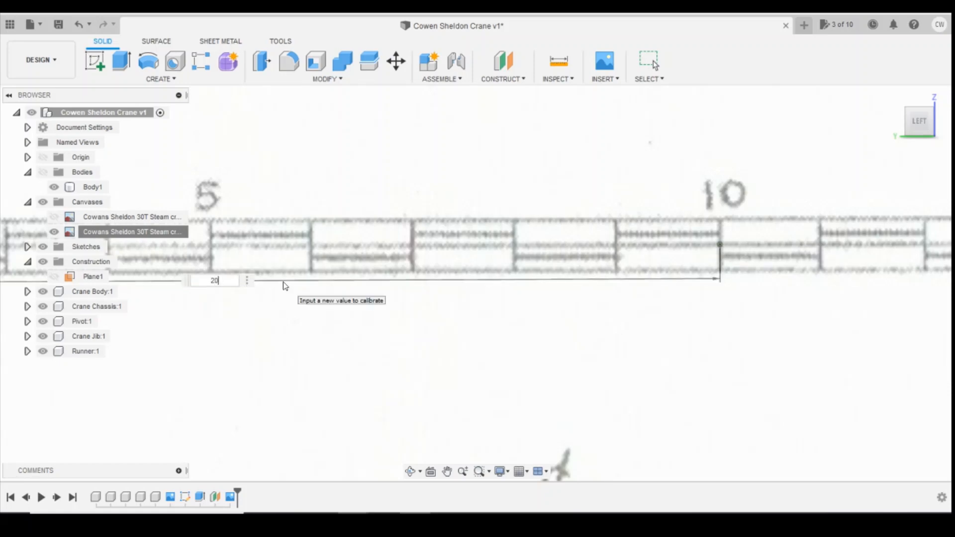
pyautogui.write('0')
pyautogui.press('Return')
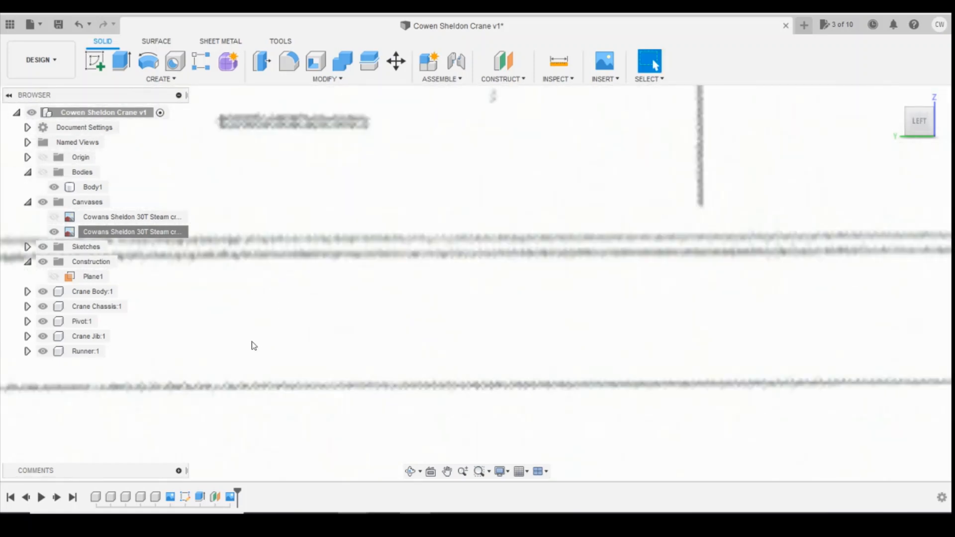
# Step: Show the bodies again and check the chassis block's position against the whole calibrated second canvas
pyautogui.click(44, 174)
pyautogui.scroll(-10, 624, 318)
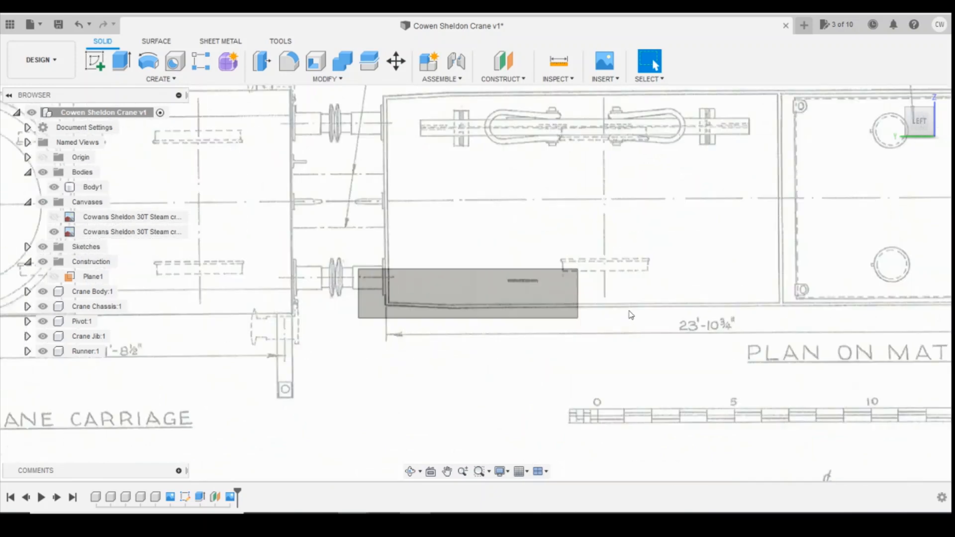
pyautogui.scroll(-3, 547, 378)
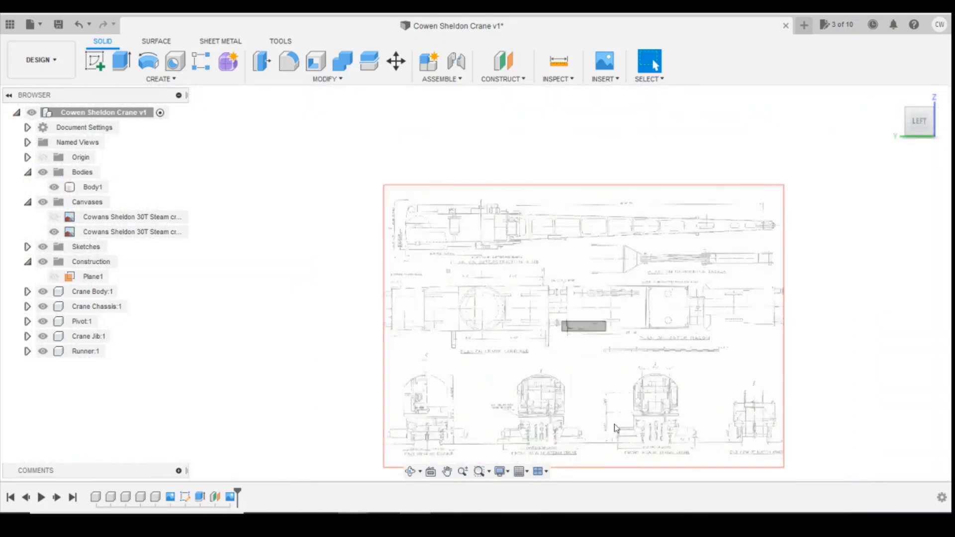
pyautogui.click(586, 331)
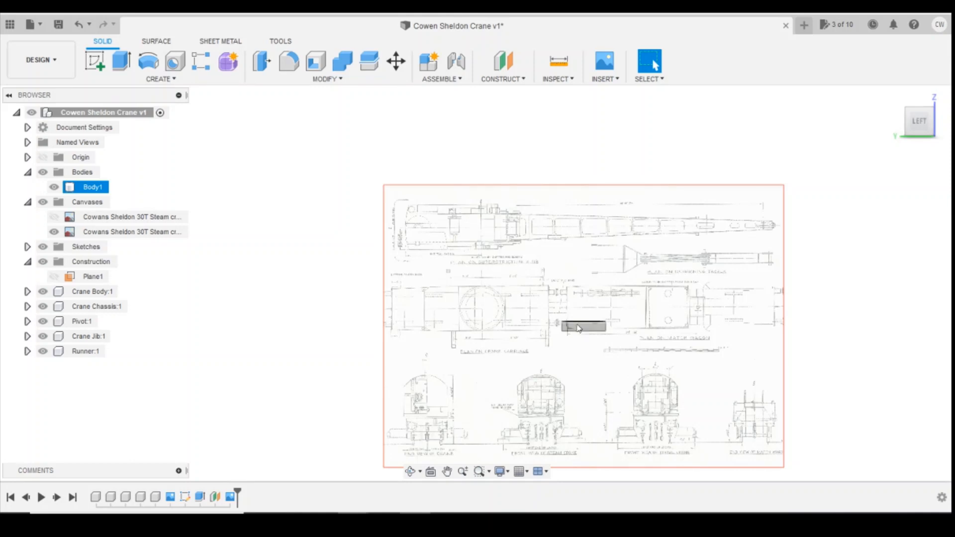
pyautogui.click(504, 358)
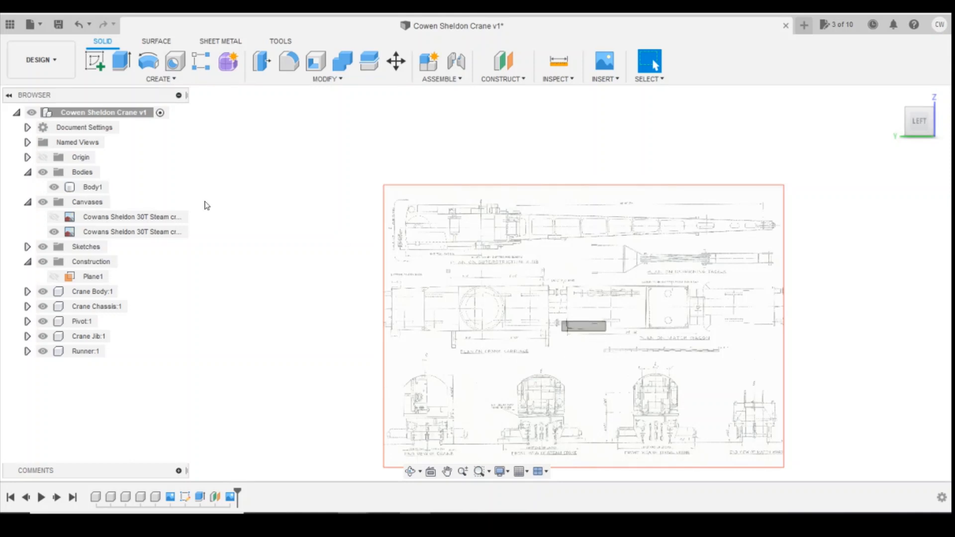
# Step: Move the Cowans Sheldon 30T Steam crane (2) canvas about 35.6 mm in X and -58 mm in Y, placing its End View of Crane over the chassis block
pyautogui.click(142, 231)
pyautogui.rightClick(137, 231)
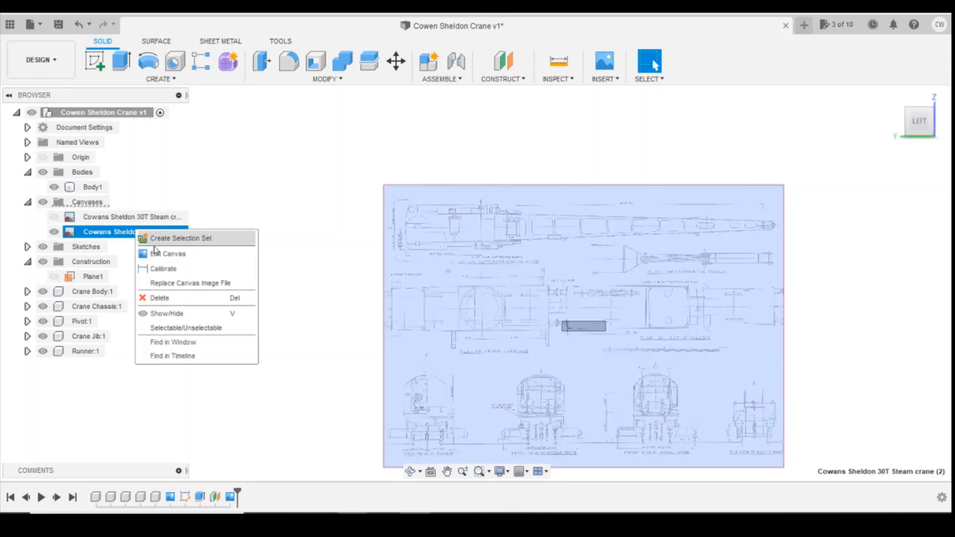
pyautogui.click(156, 253)
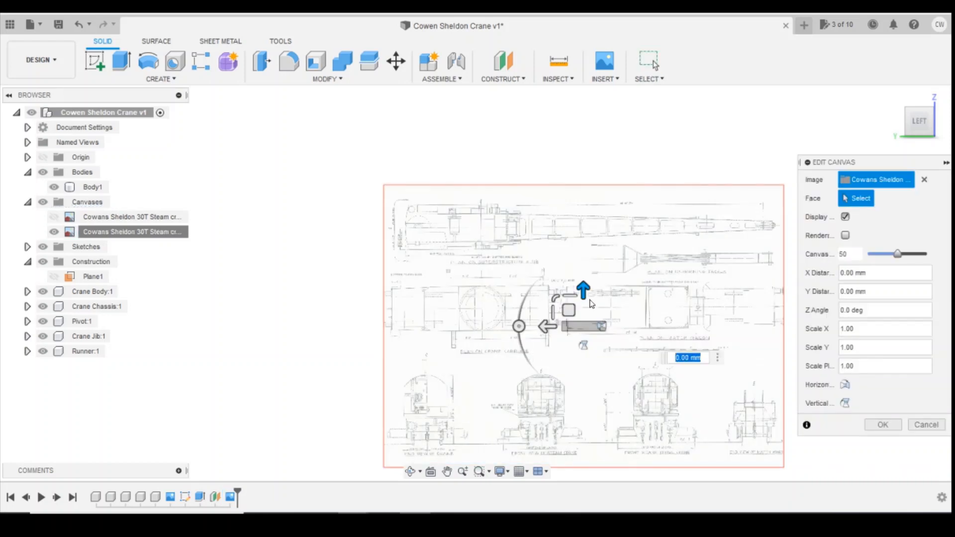
pyautogui.moveTo(570, 311); pyautogui.dragTo(727, 210)
pyautogui.scroll(4, 712, 271)
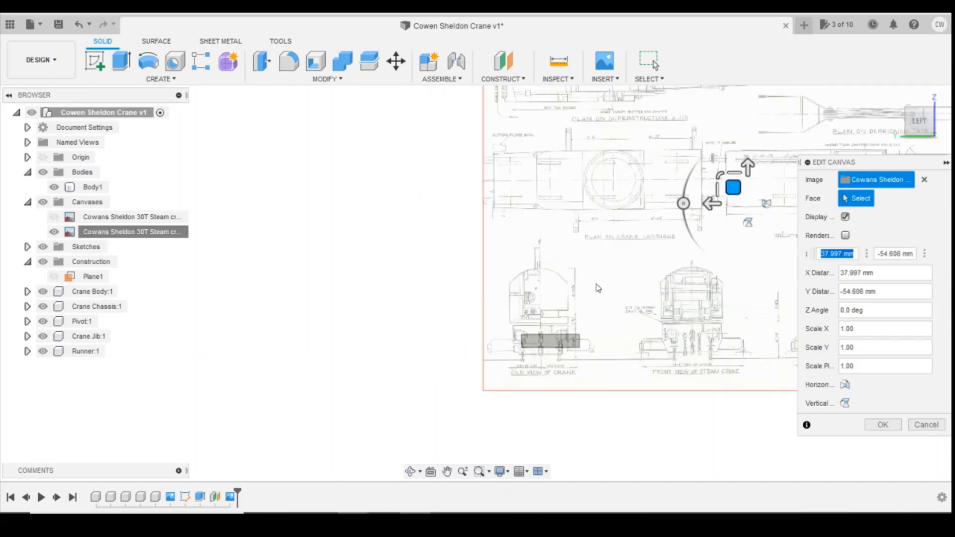
pyautogui.moveTo(801, 140); pyautogui.dragTo(822, 157)
pyautogui.scroll(12, 492, 440)
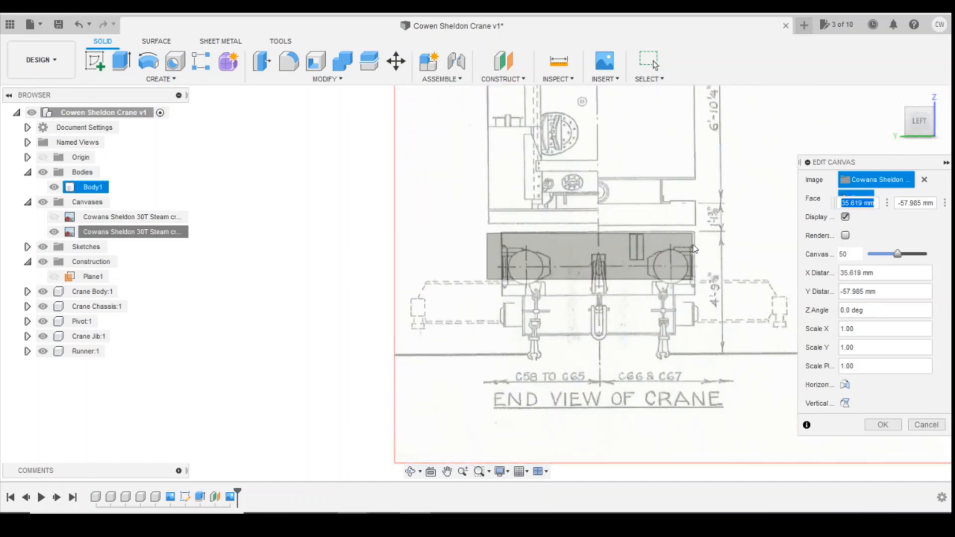
# Step: Fine-tune the second canvas's position to X 35.527 mm and Y -57.893 mm, aligning the end view's chassis with the block's edges
pyautogui.click(919, 122)
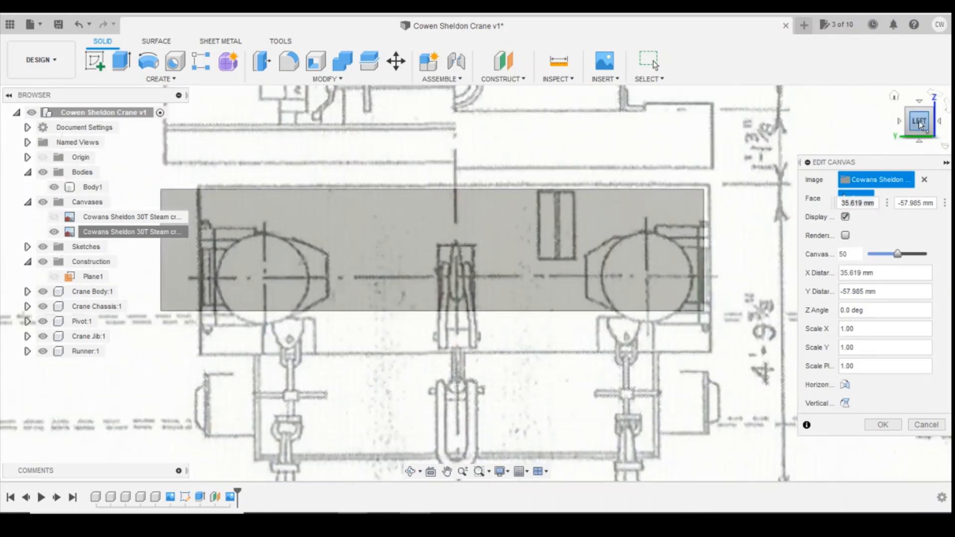
pyautogui.scroll(-12, 376, 339)
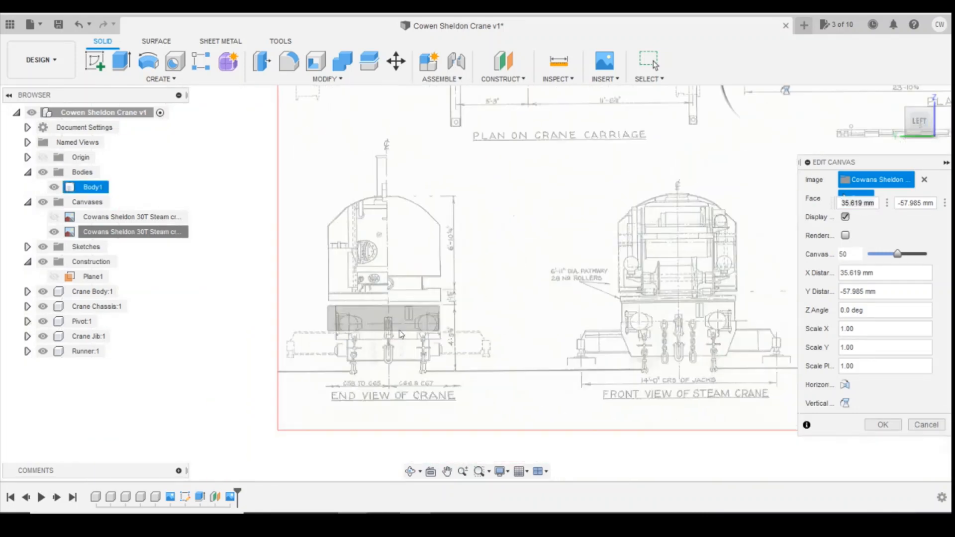
pyautogui.scroll(4, 541, 248)
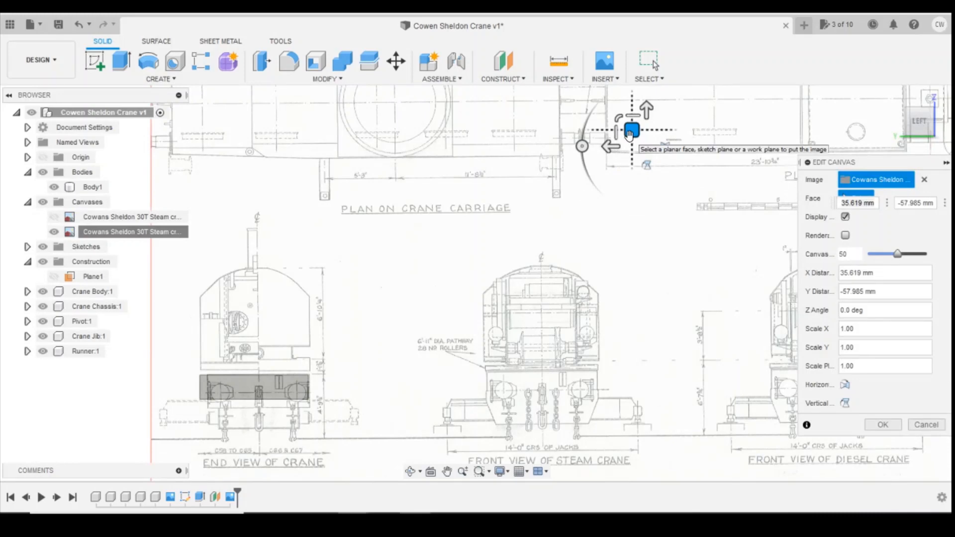
pyautogui.moveTo(629, 137); pyautogui.dragTo(630, 136)
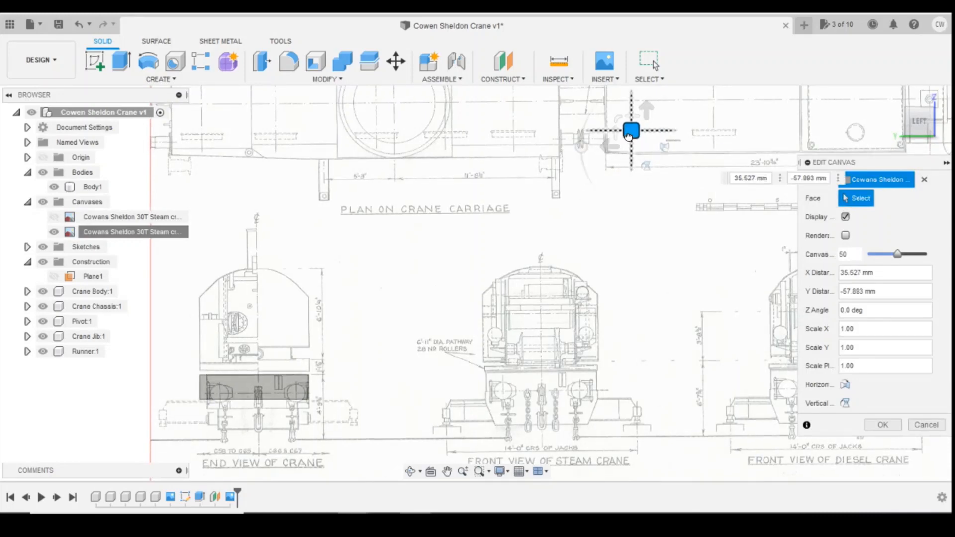
pyautogui.scroll(3, 284, 400)
pyautogui.scroll(3, 284, 400)
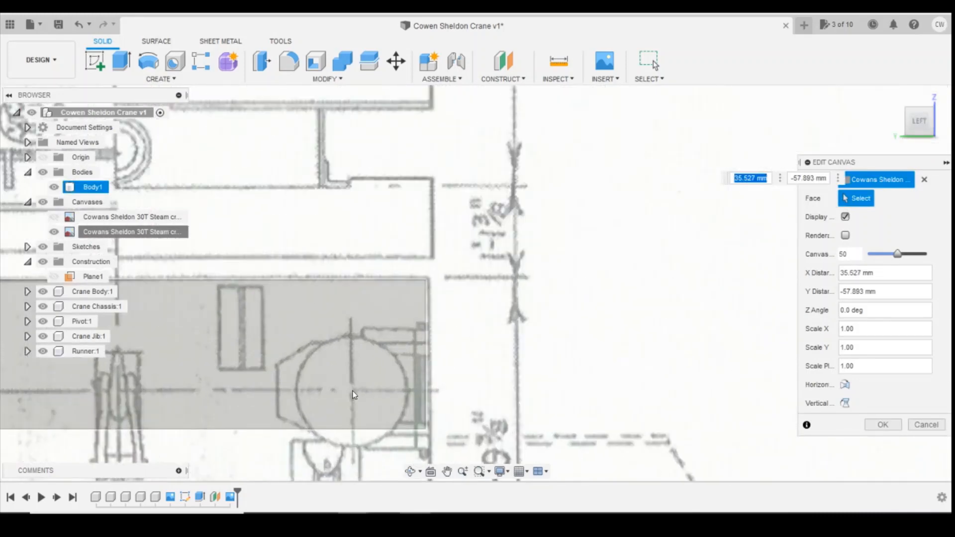
pyautogui.scroll(3, 354, 385)
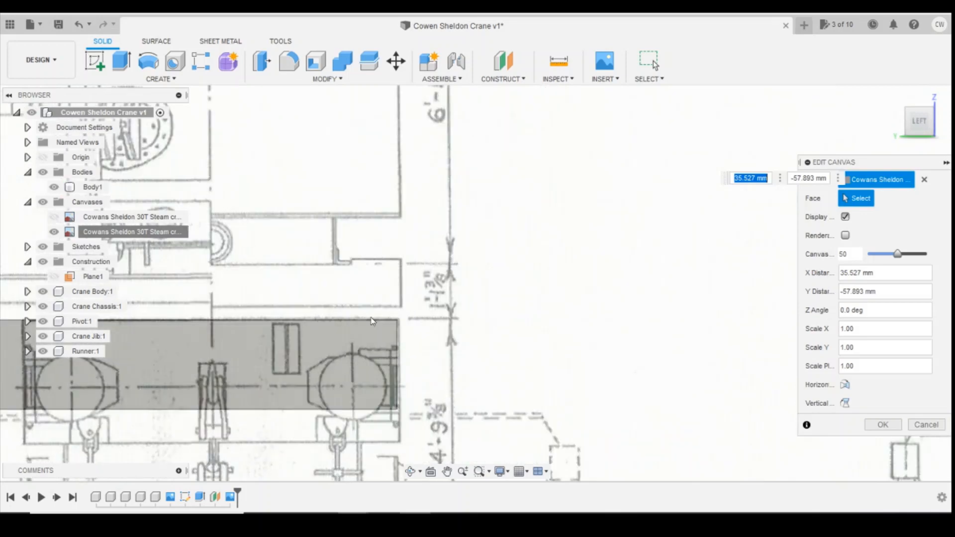
pyautogui.scroll(-2, 356, 374)
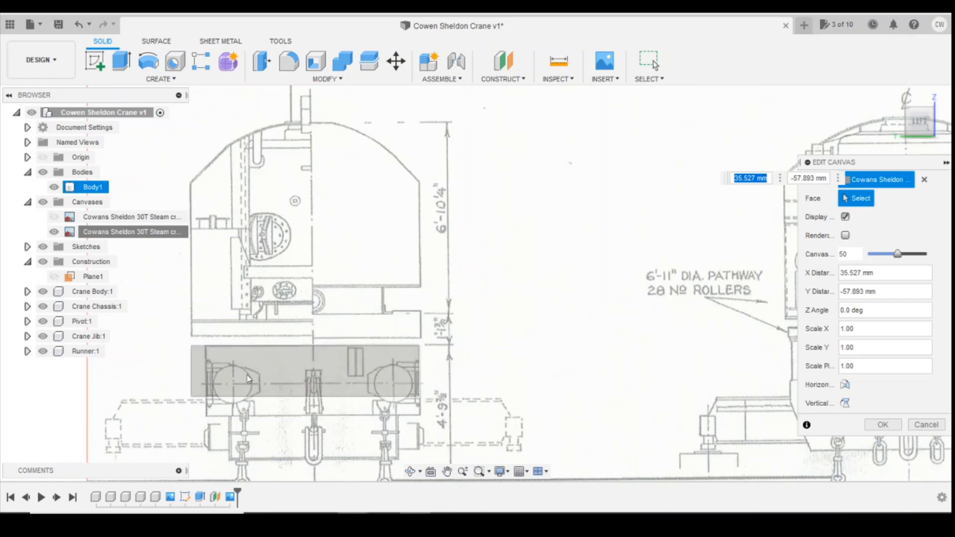
pyautogui.scroll(-5, 249, 379)
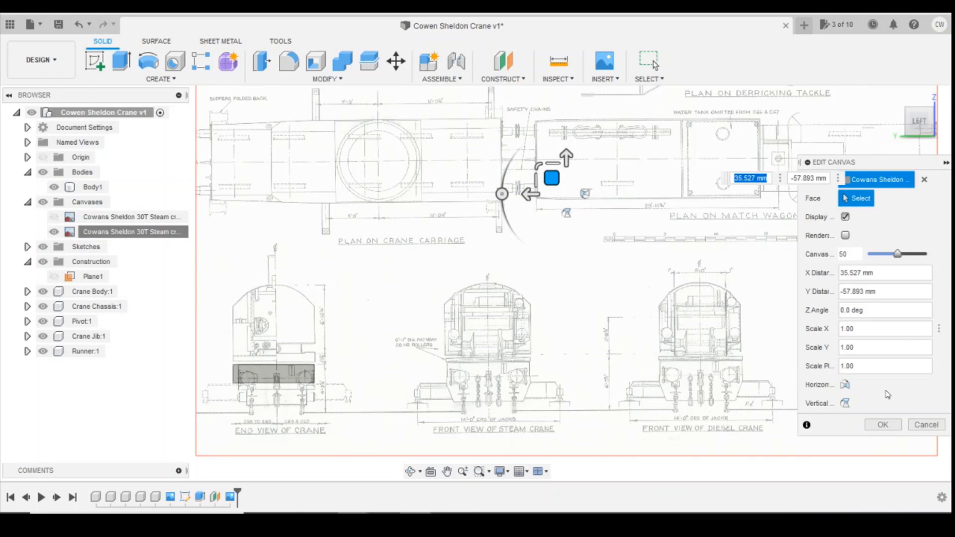
pyautogui.click(883, 427)
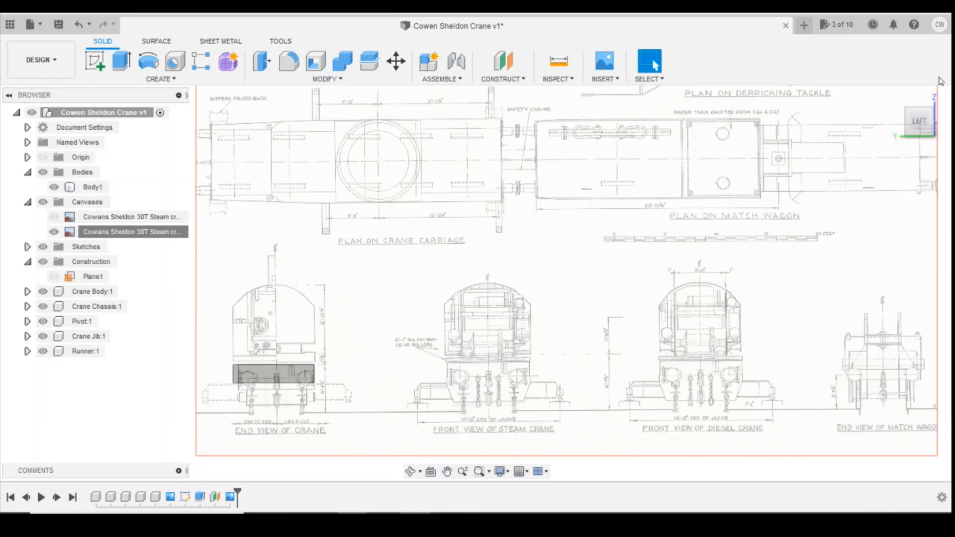
# Step: Create an offset plane at 0 mm on the long side face of the chassis block
pyautogui.click(919, 126)
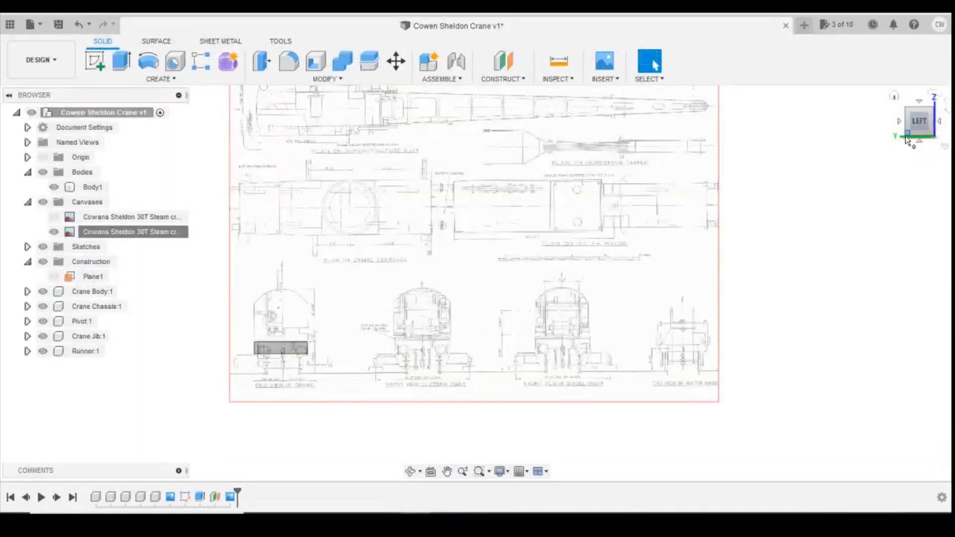
pyautogui.moveTo(921, 126); pyautogui.dragTo(937, 127)
pyautogui.click(298, 351)
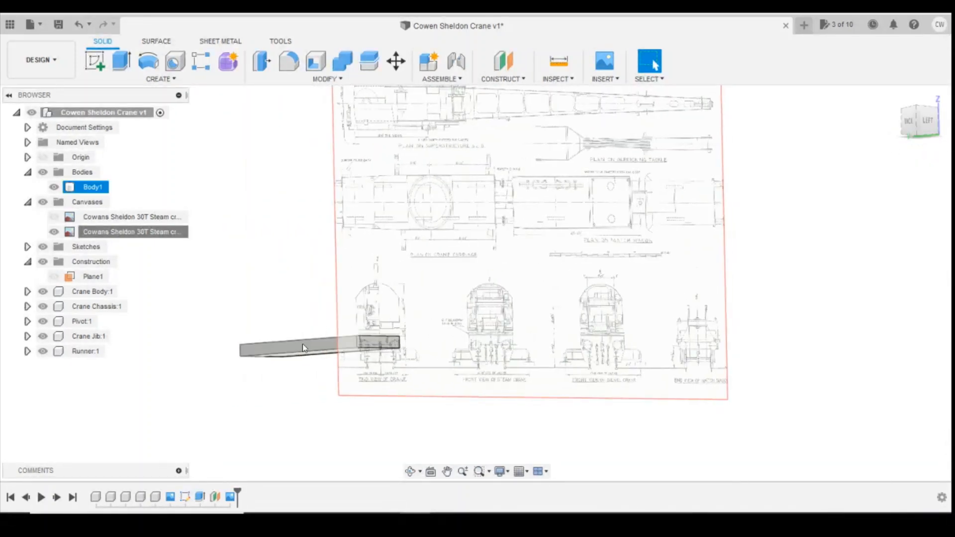
pyautogui.press('Escape')
pyautogui.click(504, 61)
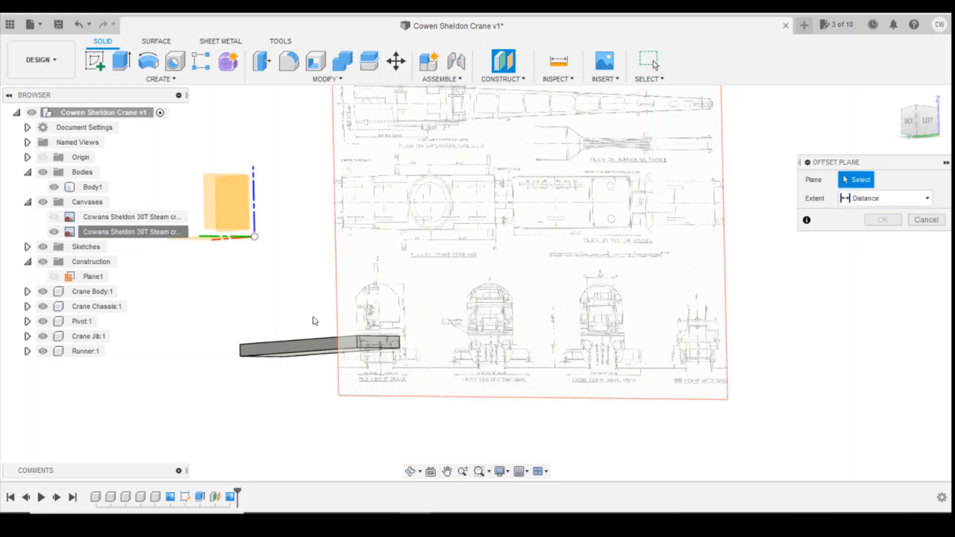
pyautogui.click(294, 346)
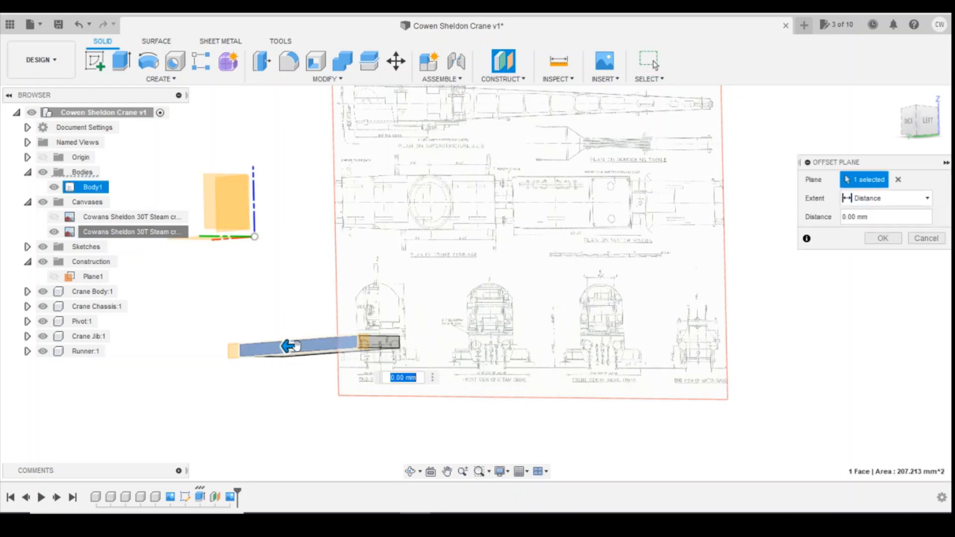
pyautogui.click(884, 239)
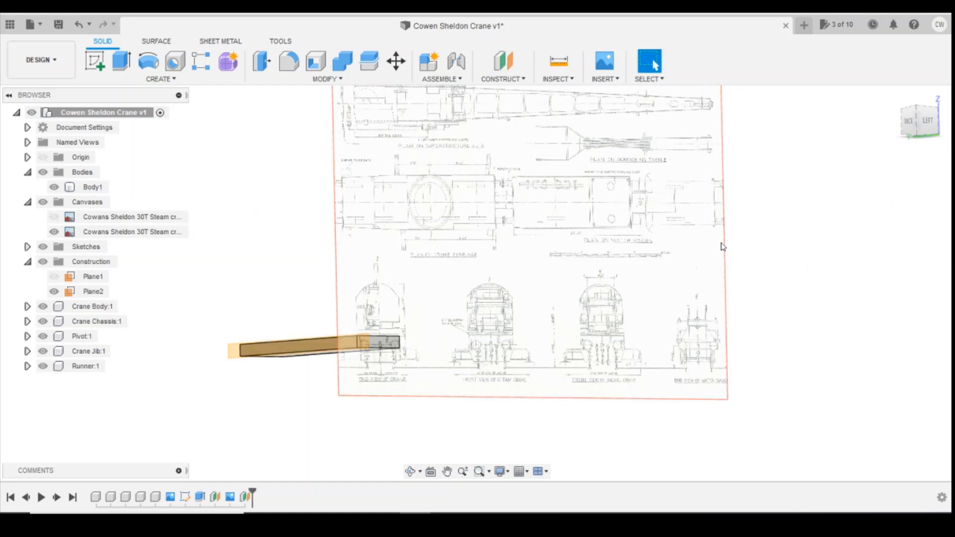
# Step: Insert the Diesel Mechanical Cranes Cowans Sheldon 30T crane (5) image from the computer as a canvas on the new side plane
pyautogui.scroll(-3, 542, 288)
pyautogui.click(605, 78)
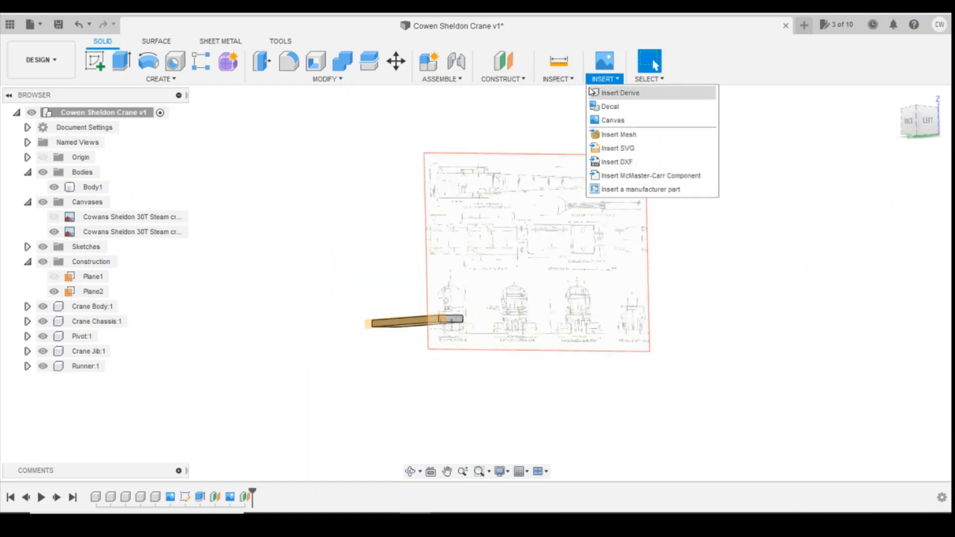
pyautogui.click(598, 118)
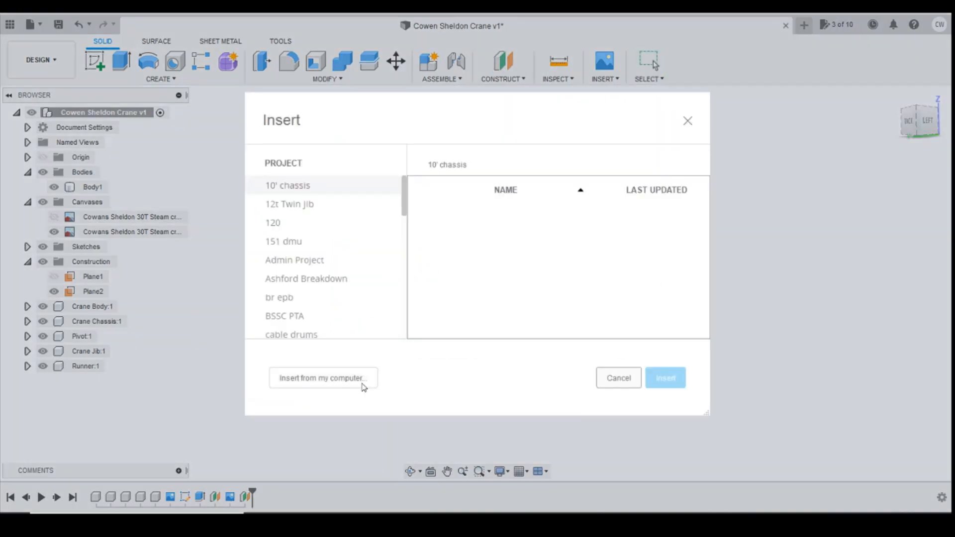
pyautogui.click(363, 384)
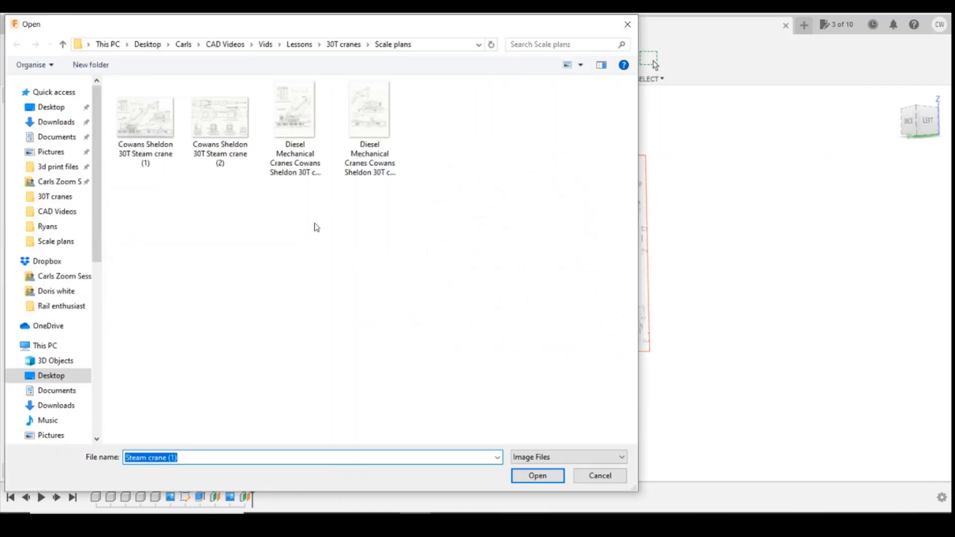
pyautogui.click(371, 126)
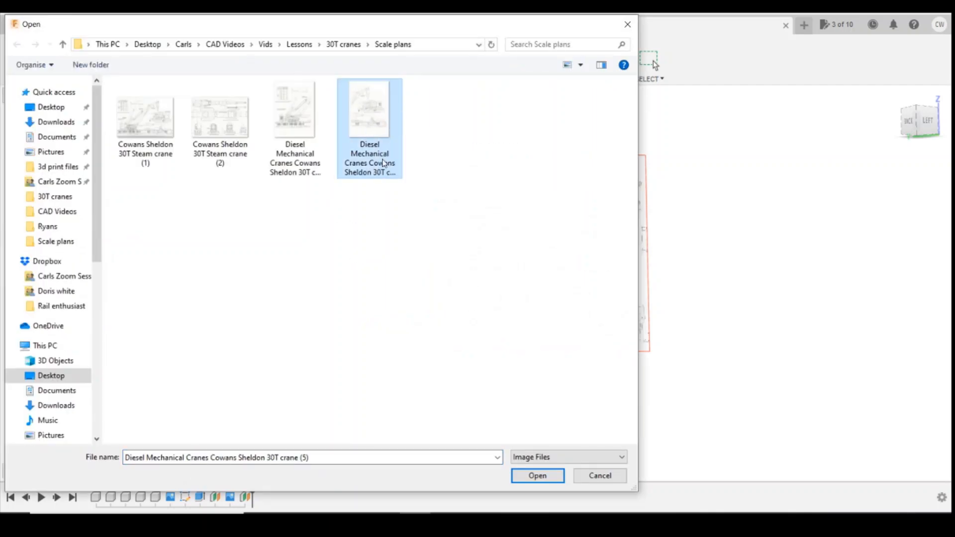
pyautogui.click(532, 476)
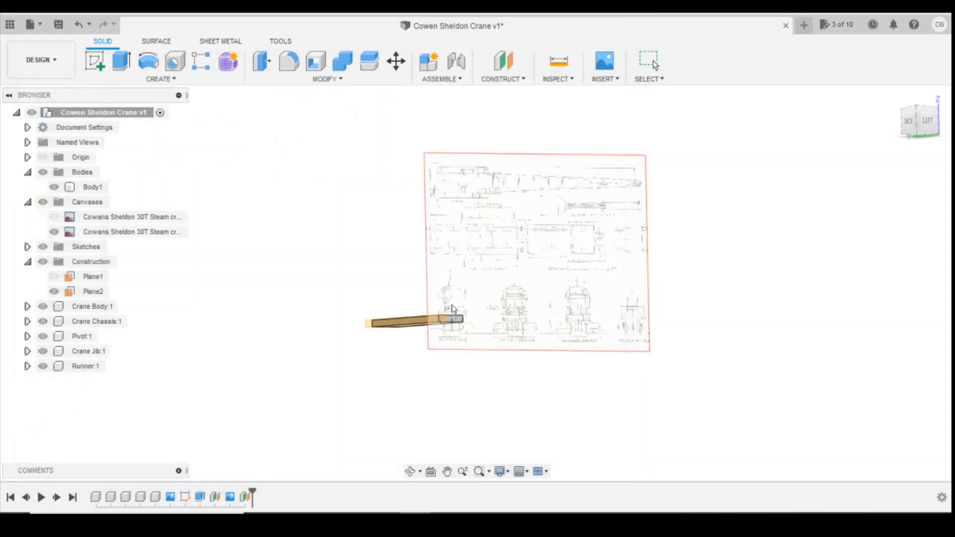
pyautogui.click(407, 325)
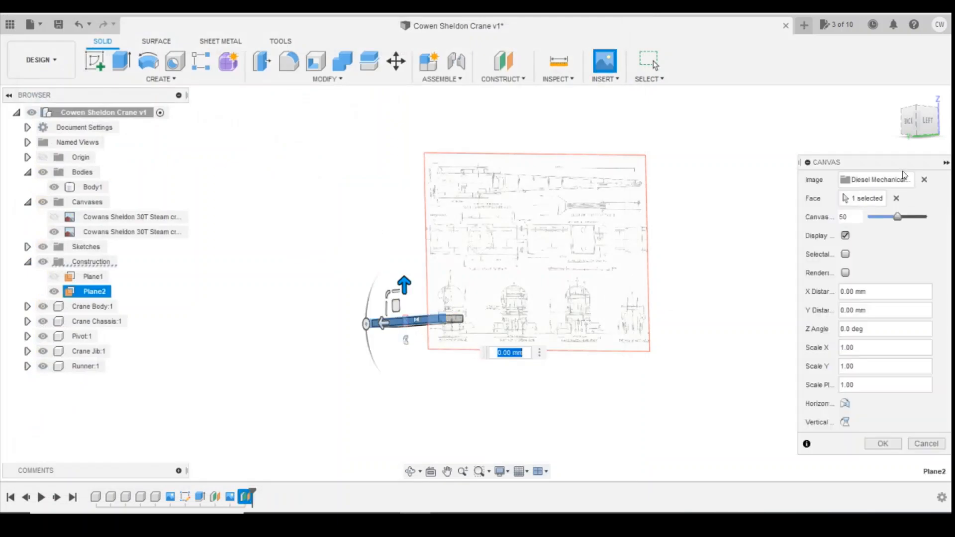
pyautogui.scroll(8, 421, 331)
pyautogui.scroll(6, 402, 203)
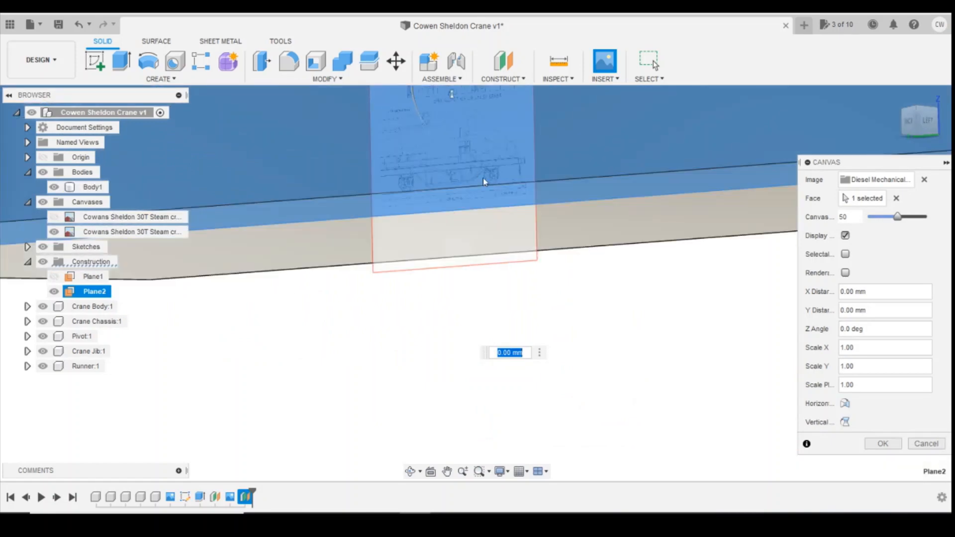
pyautogui.scroll(-2, 452, 151)
pyautogui.scroll(3, 505, 91)
pyautogui.scroll(3, 469, 174)
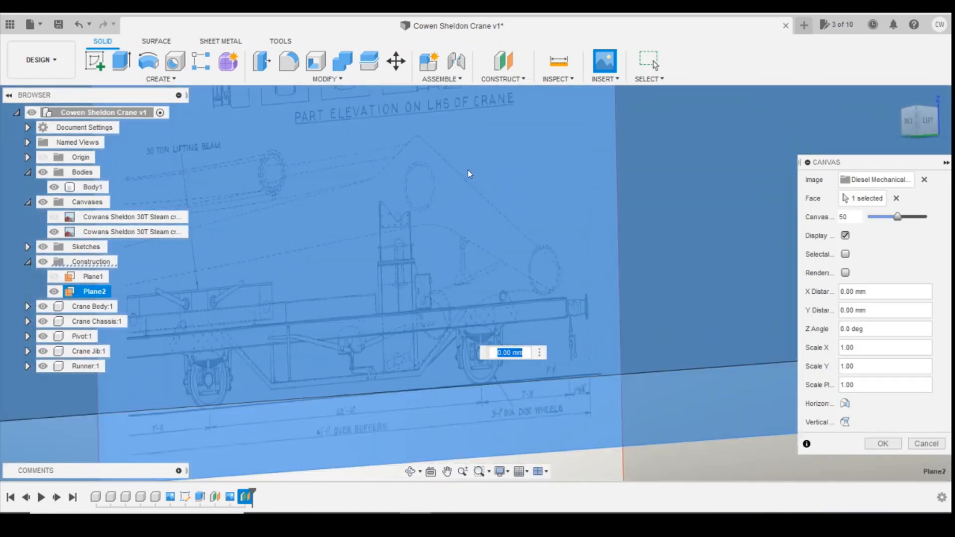
pyautogui.click(883, 443)
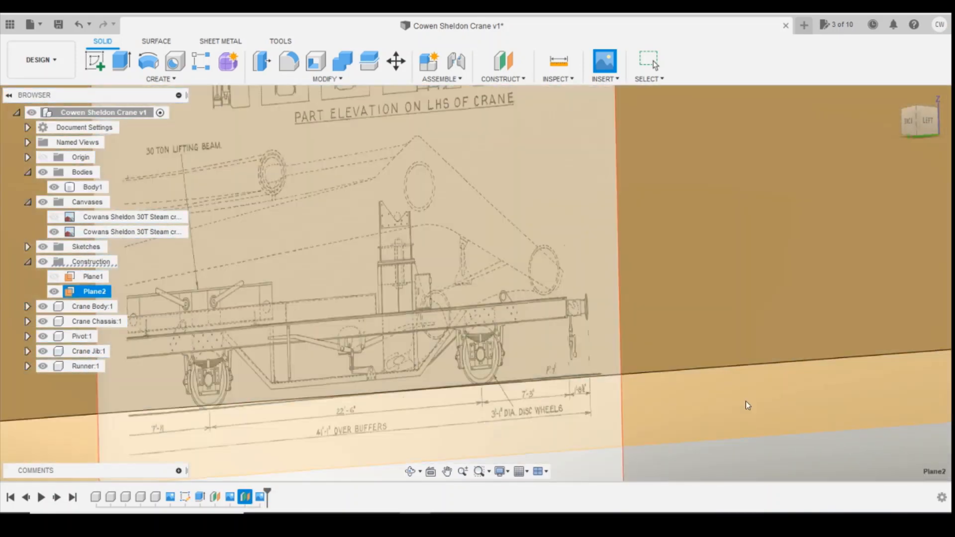
# Step: Hide the chassis block body and the new side plane so the diesel crane canvas is unobstructed
pyautogui.scroll(-4, 616, 401)
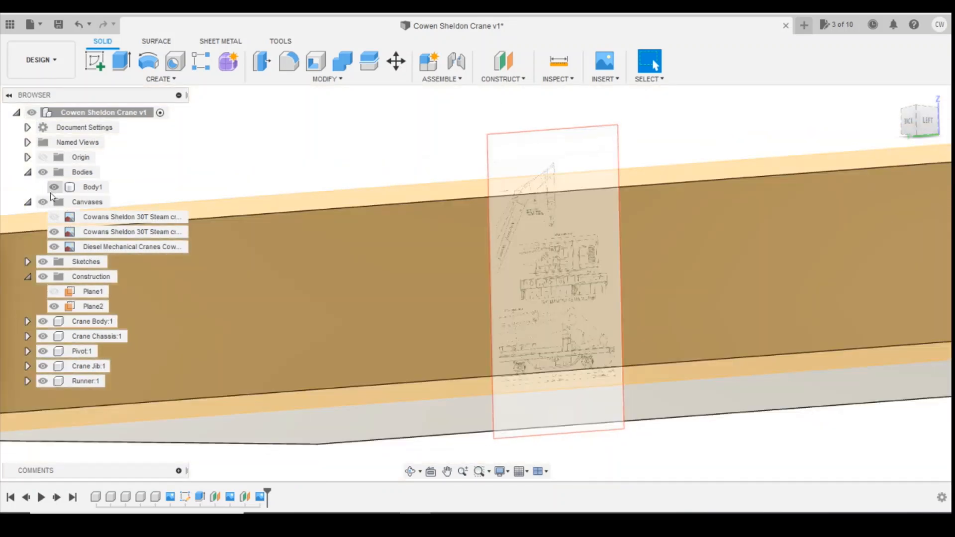
pyautogui.click(54, 187)
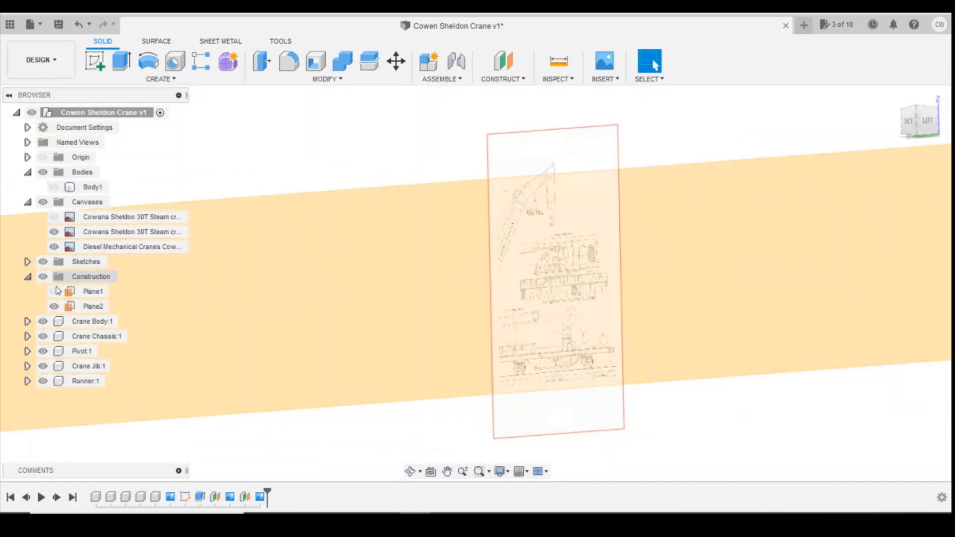
pyautogui.click(53, 306)
# Step: Examine the diesel crane canvas's part elevation, wagon drawing and dimensions, finishing with a square-on back view of the whole sheet
pyautogui.scroll(6, 557, 304)
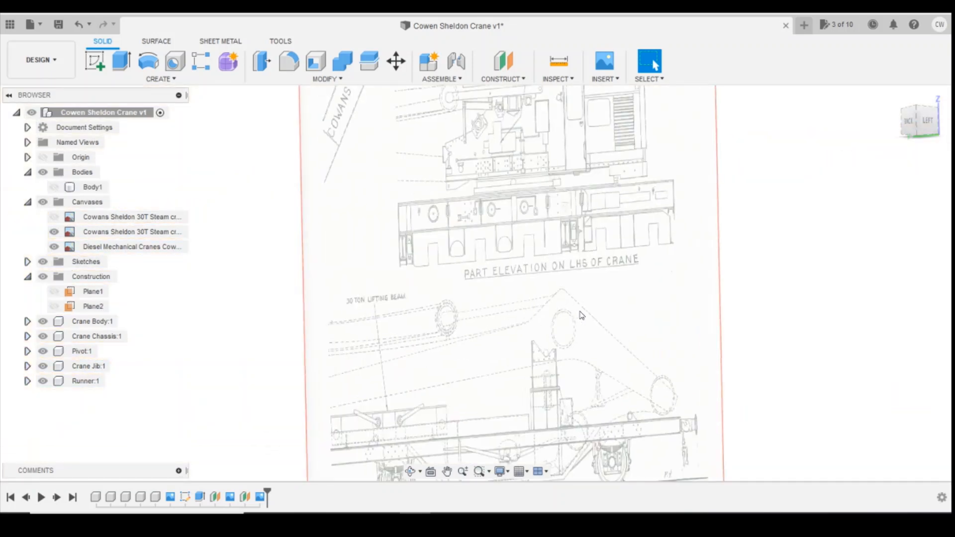
pyautogui.scroll(-3, 579, 223)
pyautogui.scroll(3, 566, 143)
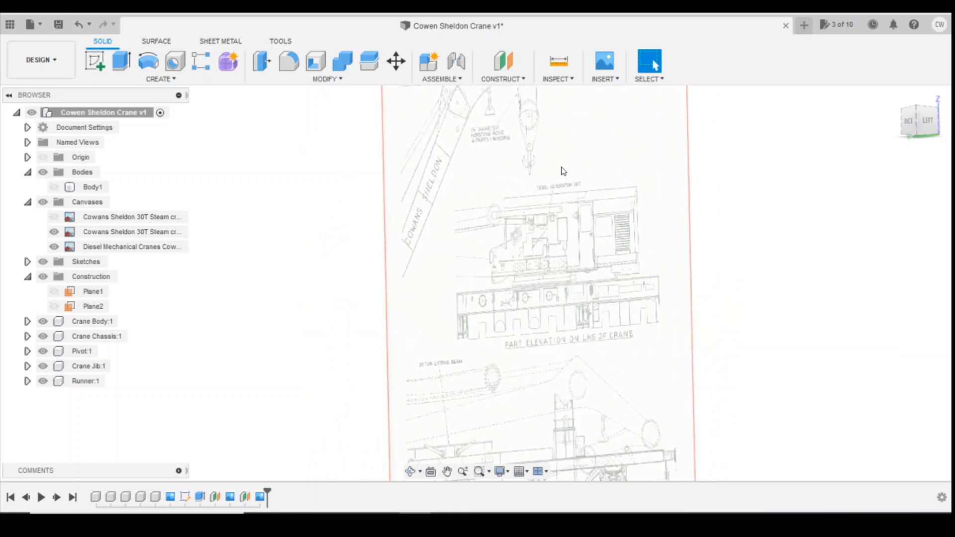
pyautogui.scroll(-3, 563, 171)
pyautogui.scroll(3, 568, 337)
pyautogui.scroll(3, 530, 199)
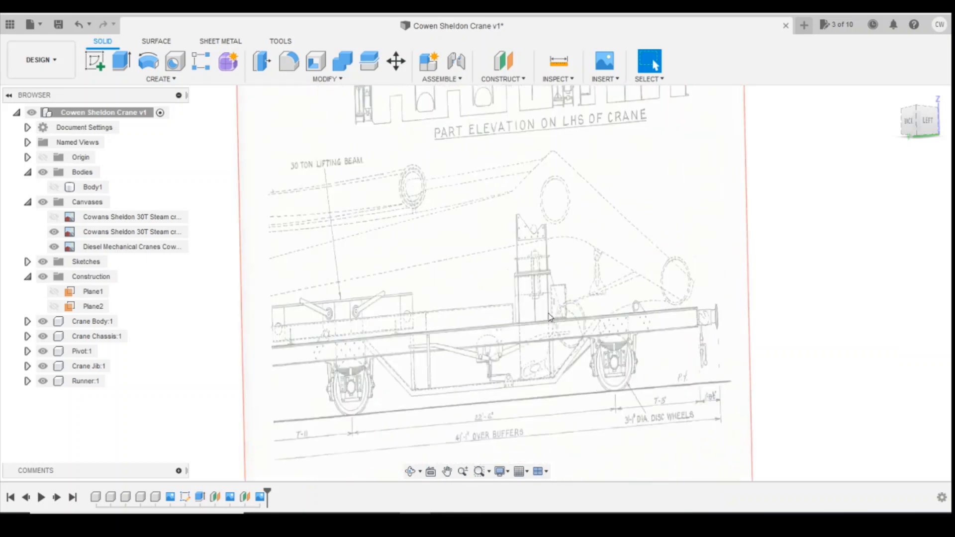
pyautogui.scroll(-3, 554, 315)
pyautogui.scroll(-4, 397, 285)
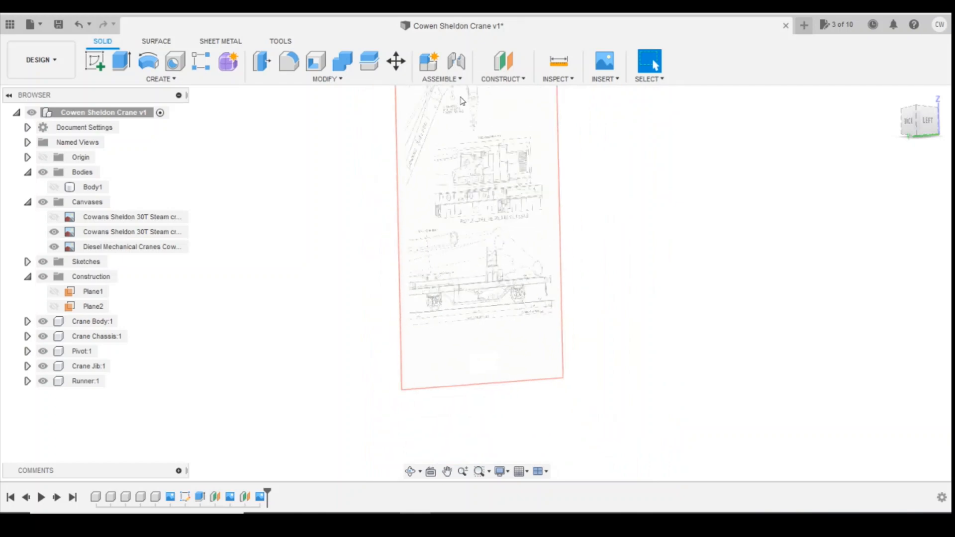
pyautogui.click(906, 123)
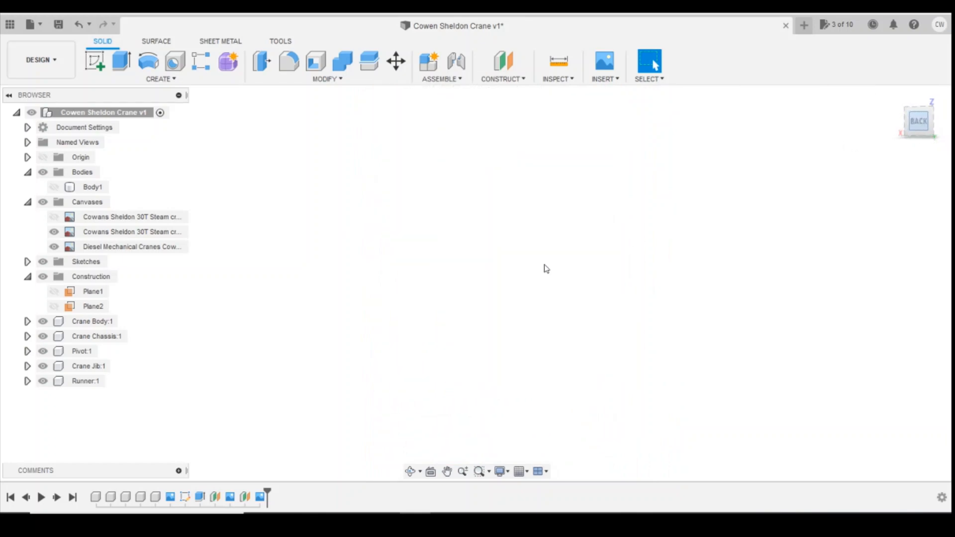
pyautogui.scroll(-5, 391, 287)
pyautogui.scroll(3, 861, 281)
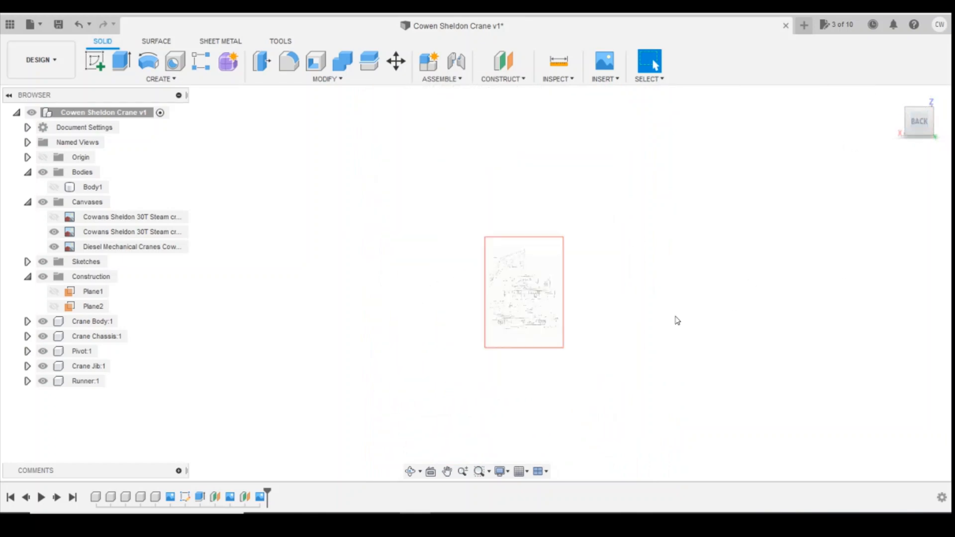
# Step: Calibrate the diesel crane canvas to 45 mm between the ends of the wagon's 22'-6" wheelbase dimension
pyautogui.scroll(3, 589, 328)
pyautogui.scroll(6, 451, 347)
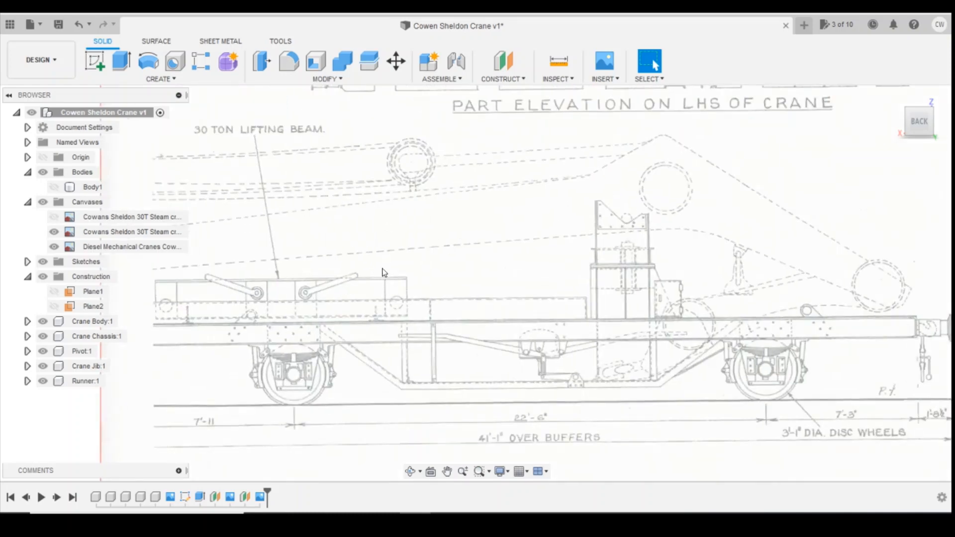
pyautogui.scroll(-1, 407, 330)
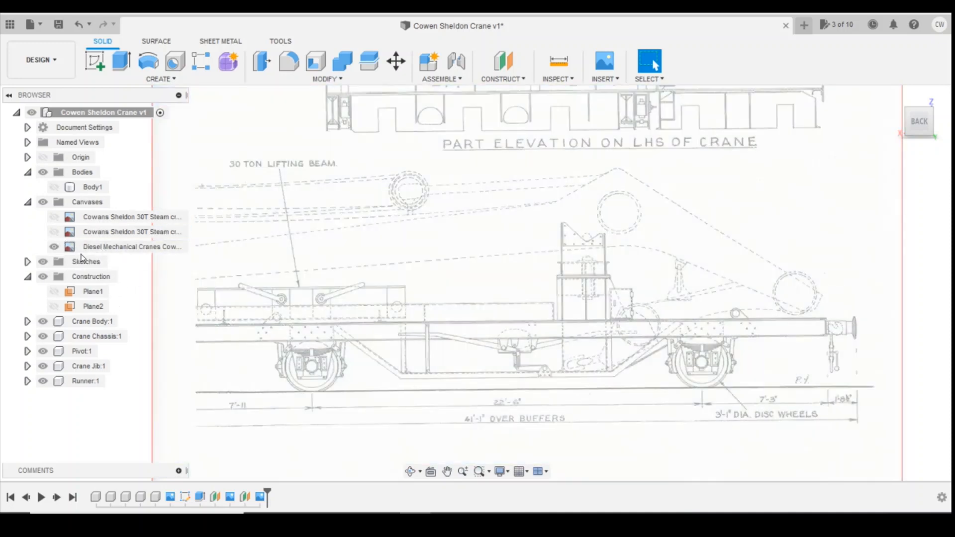
pyautogui.rightClick(105, 249)
pyautogui.click(133, 290)
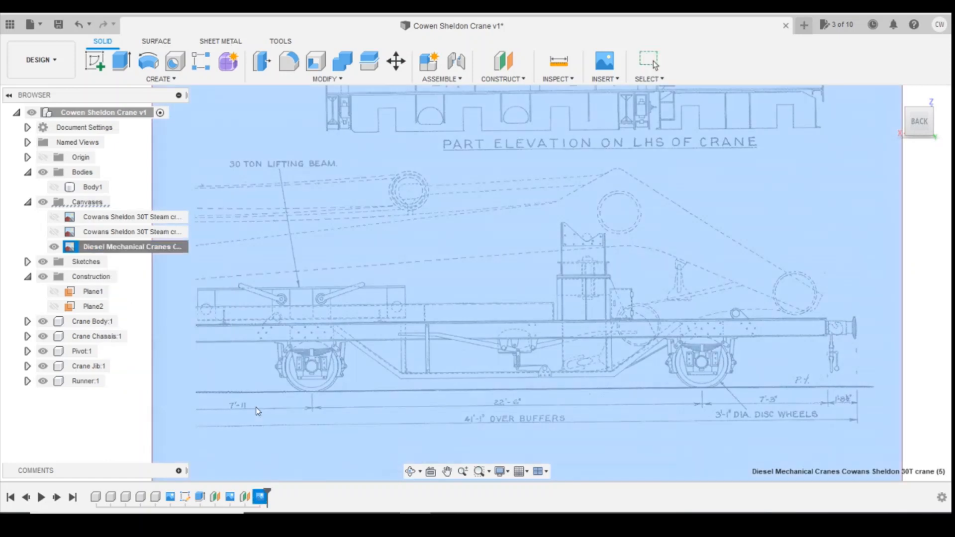
pyautogui.scroll(5, 316, 410)
pyautogui.scroll(3, 315, 398)
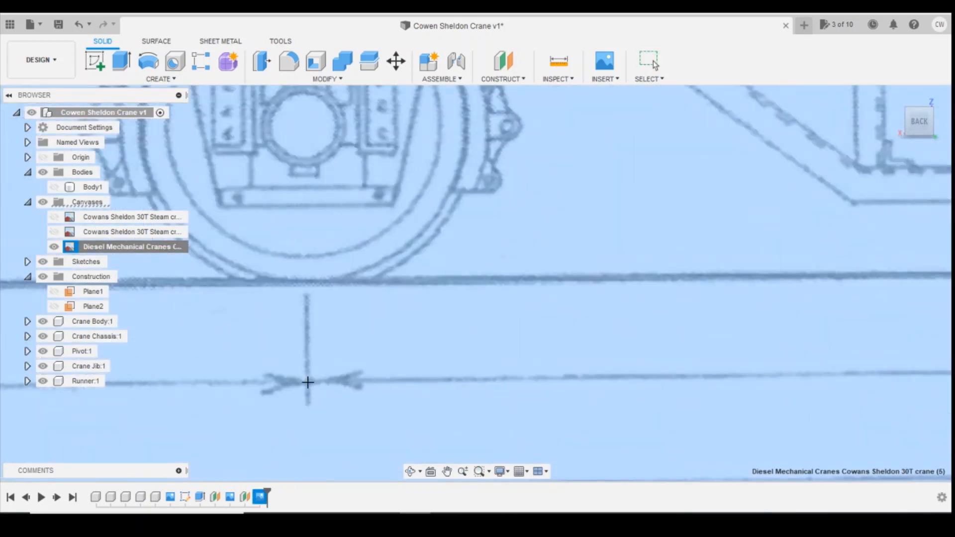
pyautogui.click(308, 383)
pyautogui.scroll(-6, 209, 408)
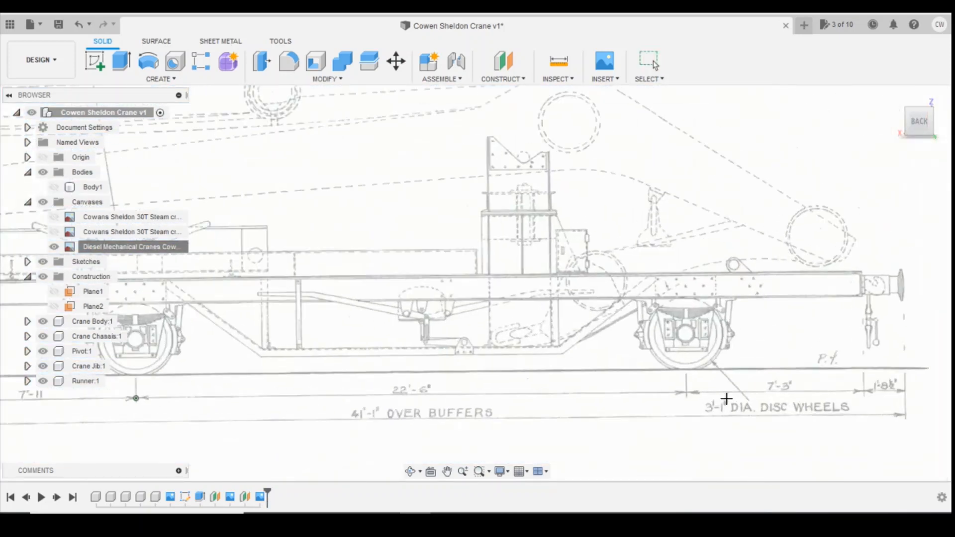
pyautogui.scroll(8, 666, 393)
pyautogui.click(672, 398)
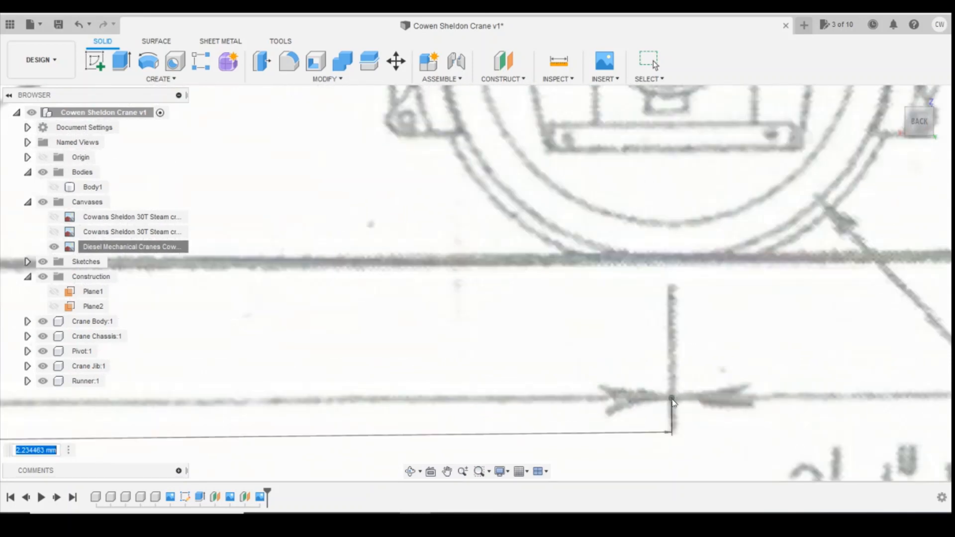
pyautogui.scroll(-5, 676, 401)
pyautogui.write('45')
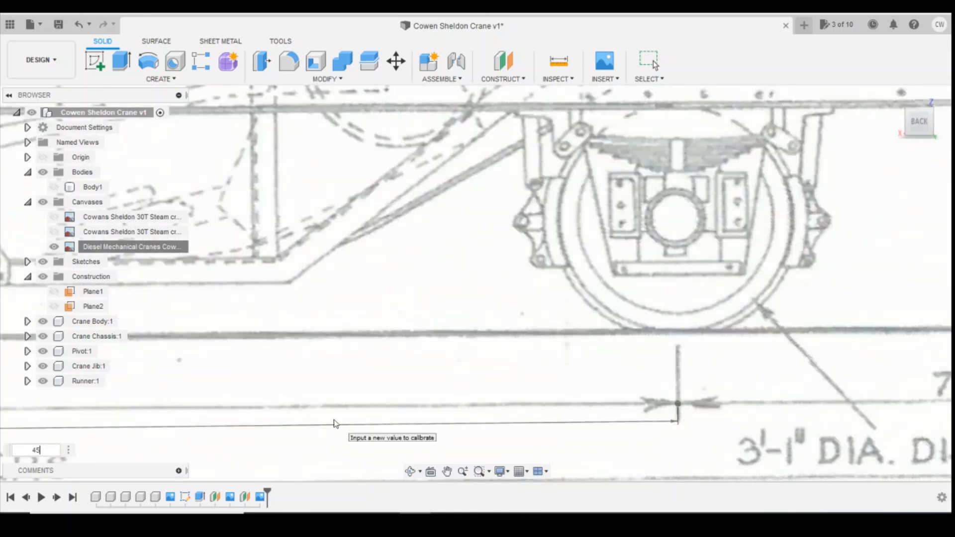
pyautogui.press('Return')
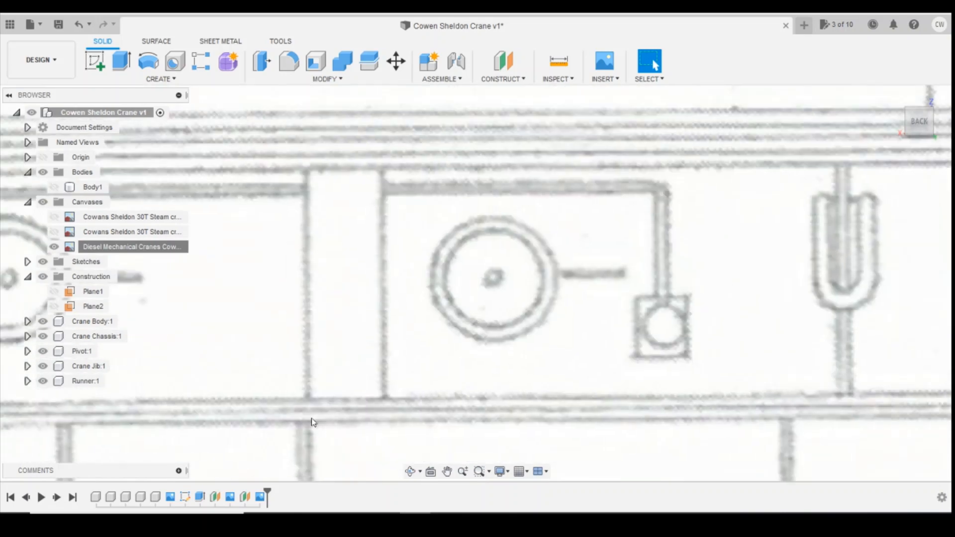
# Step: Show the chassis block body again over the diesel crane canvas
pyautogui.scroll(-10, 314, 422)
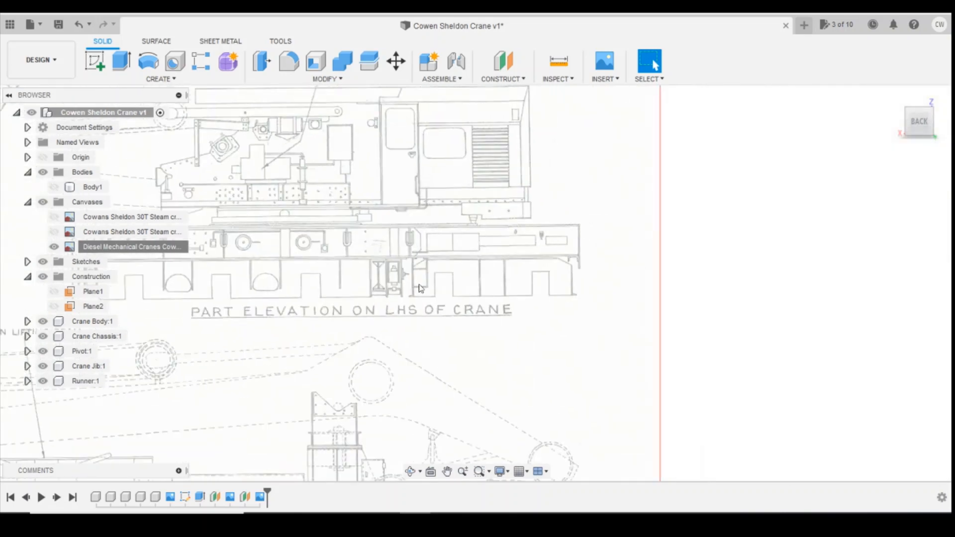
pyautogui.scroll(-4, 421, 289)
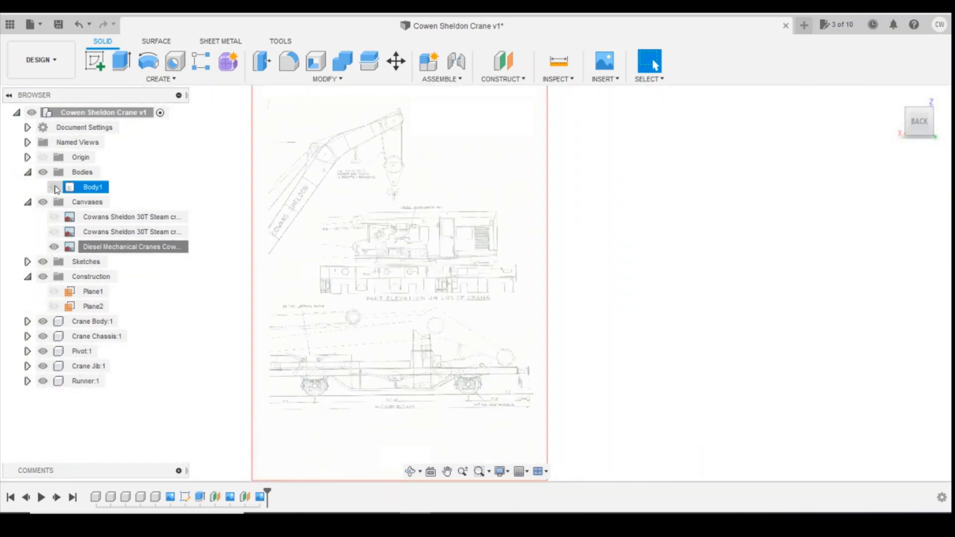
pyautogui.click(54, 188)
pyautogui.scroll(5, 450, 296)
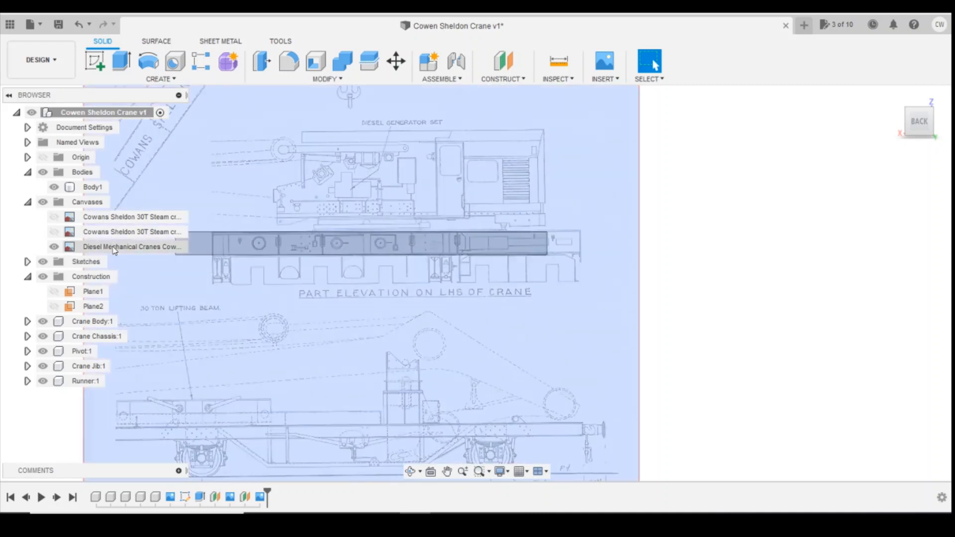
# Step: Edit the diesel crane canvas and move it so the part elevation's chassis lines up with the chassis block
pyautogui.rightClick(118, 248)
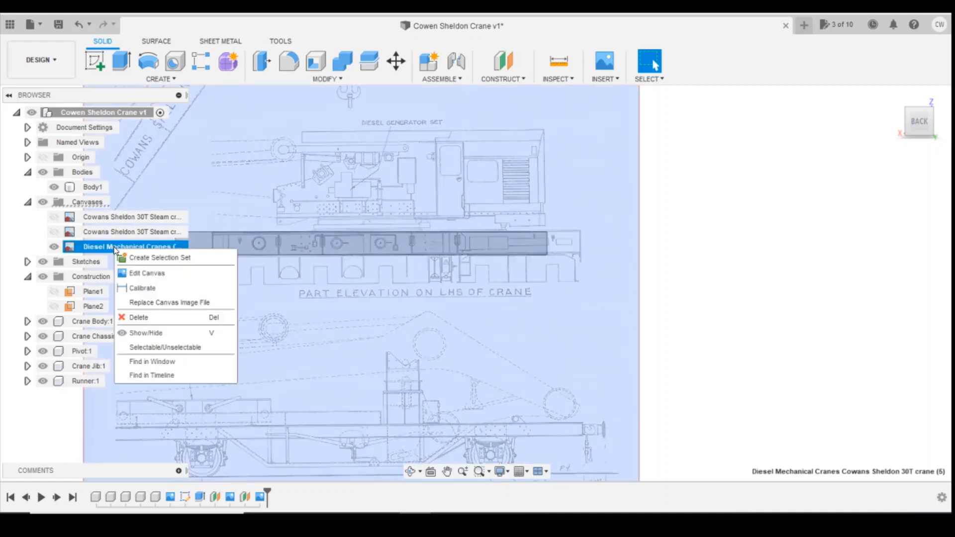
pyautogui.click(143, 276)
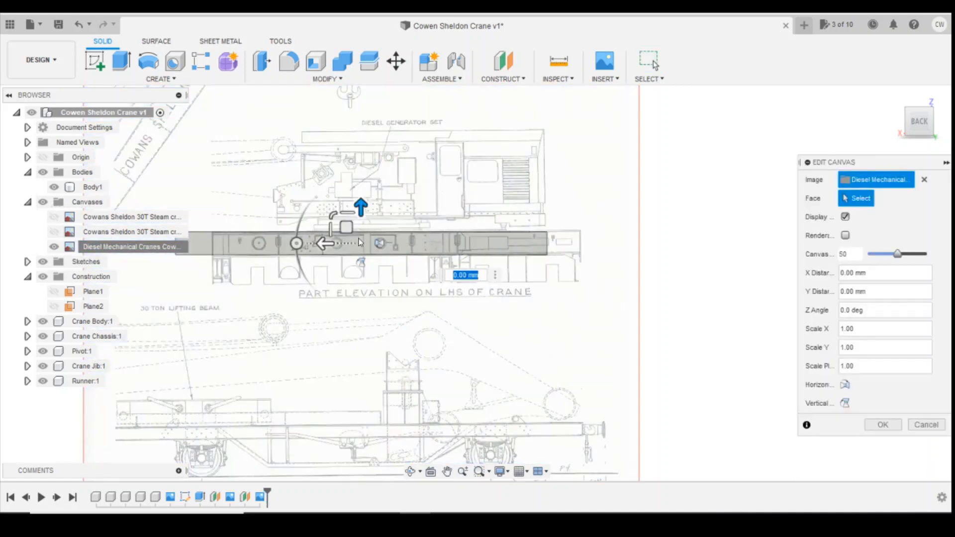
pyautogui.moveTo(322, 244); pyautogui.dragTo(264, 223)
pyautogui.scroll(3, 271, 247)
pyautogui.scroll(-3, 479, 371)
pyautogui.scroll(3, 246, 372)
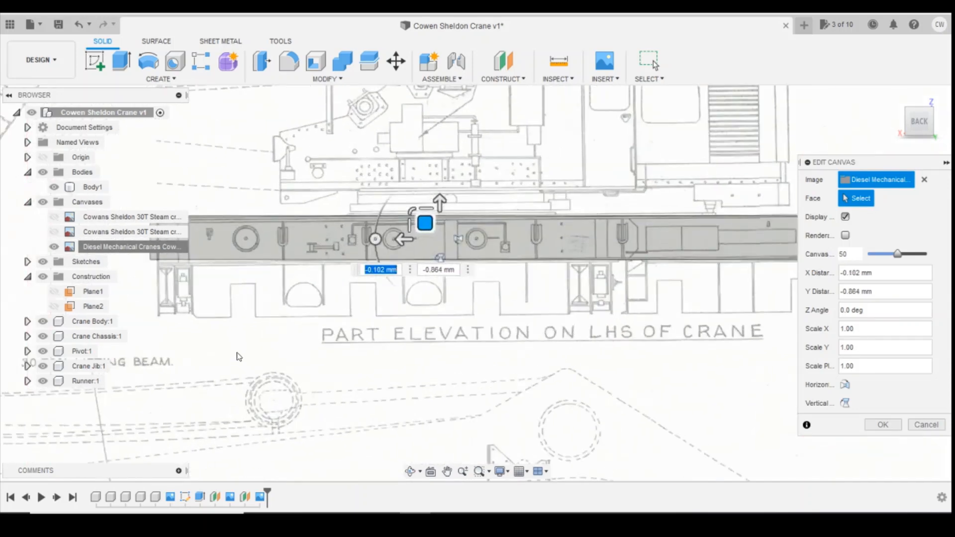
# Step: Rotate the diesel crane canvas to a Z angle of -0.4 deg to level its chassis with the block, and accept the edit
pyautogui.click(374, 240)
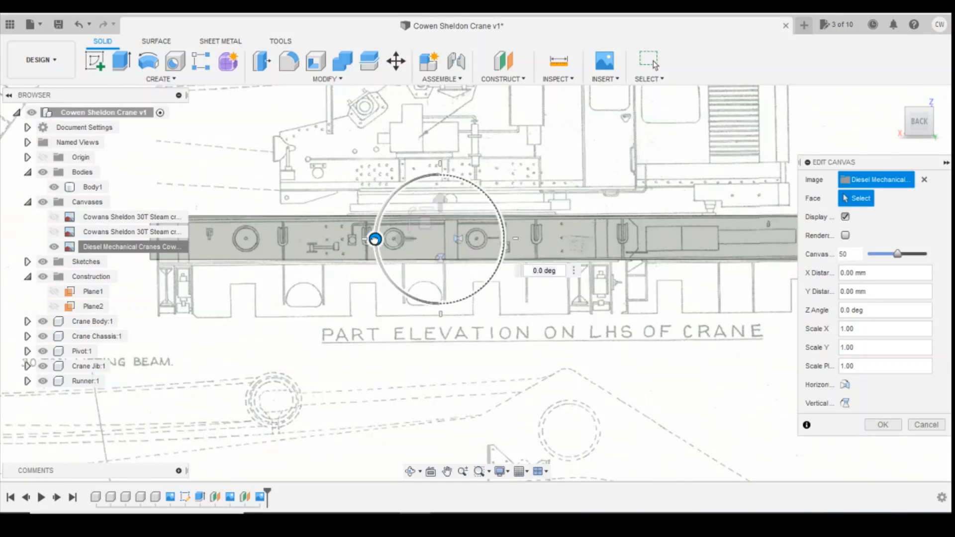
pyautogui.click(542, 271)
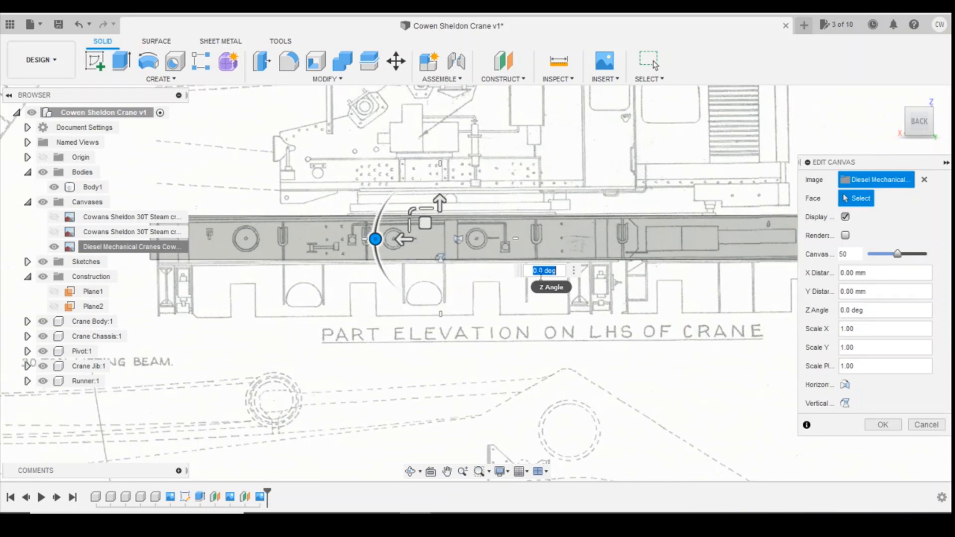
pyautogui.write('0.1')
pyautogui.press('Return')
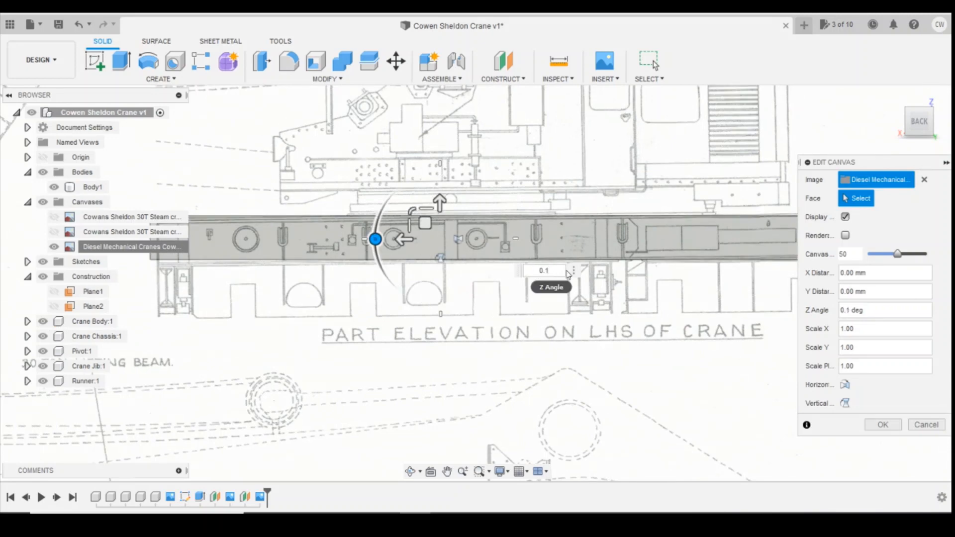
pyautogui.click(541, 271)
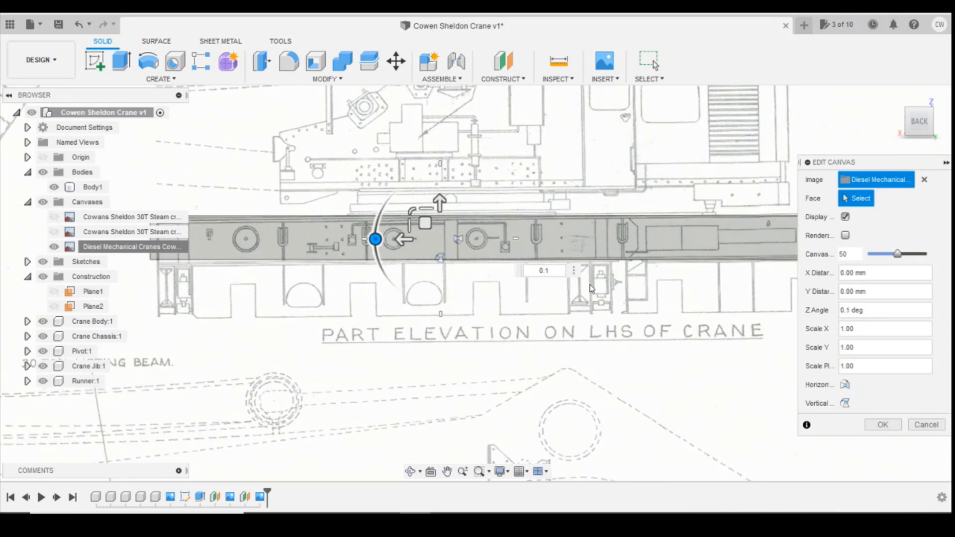
pyautogui.write('-')
pyautogui.press('Return')
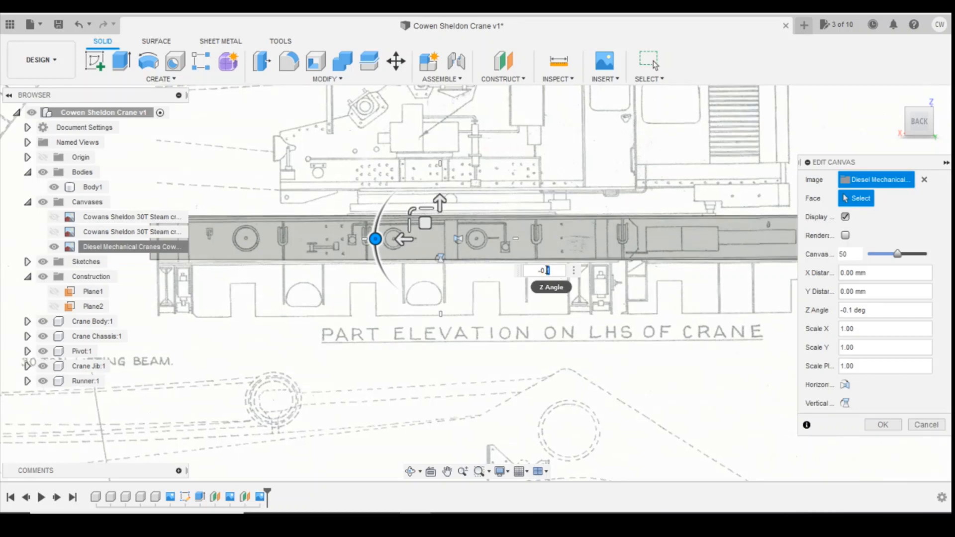
pyautogui.press('Return')
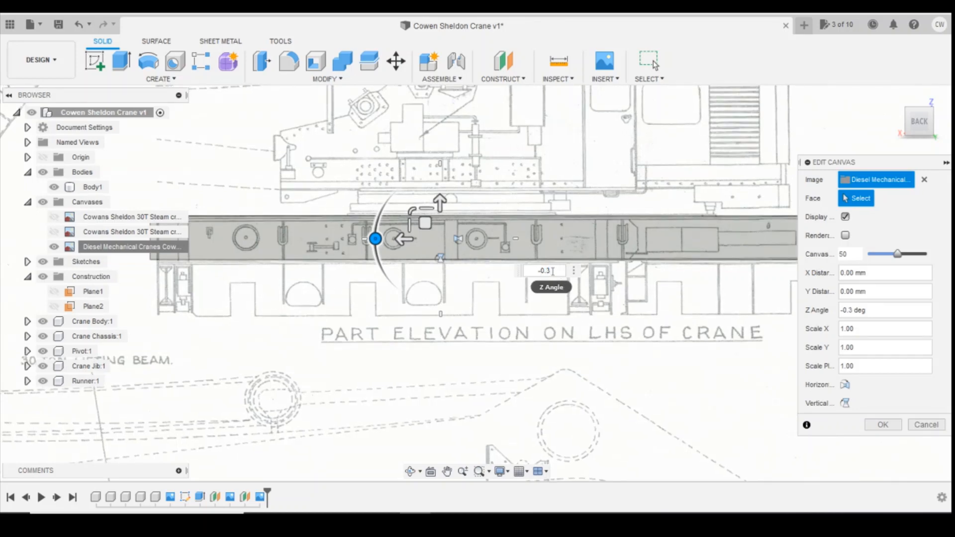
pyautogui.scroll(1, 403, 338)
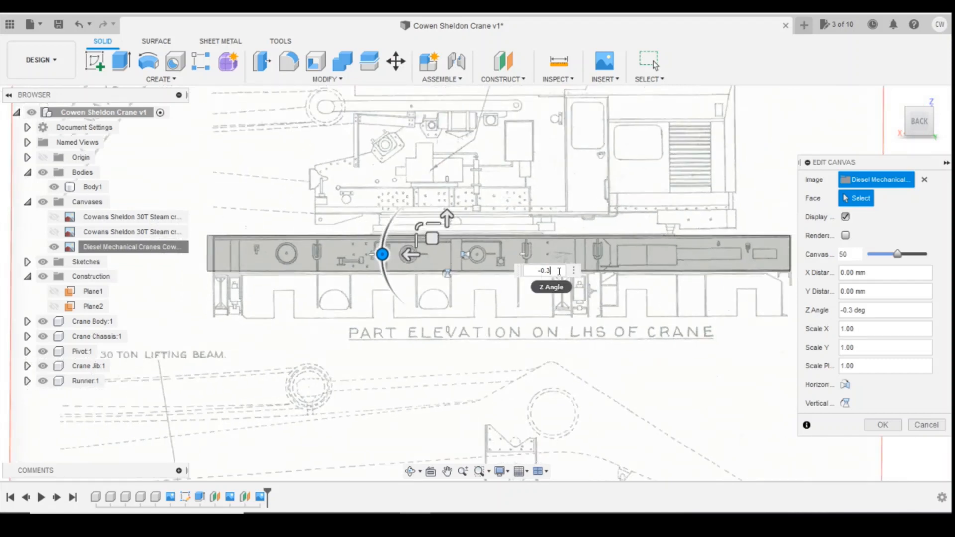
pyautogui.write('.4')
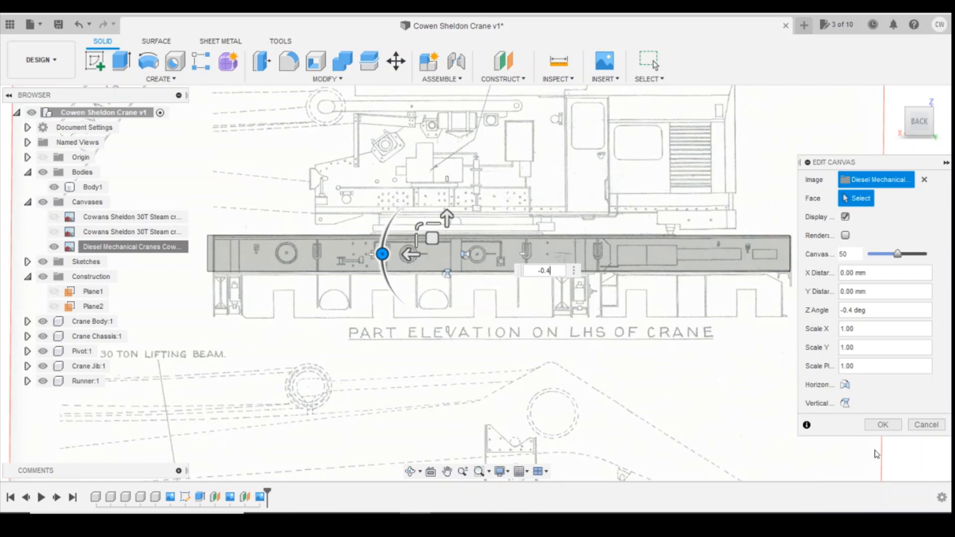
pyautogui.click(883, 426)
# Step: Hide the diesel crane canvas, leaving the chassis block in an angled view that exposes its top face
pyautogui.scroll(-4, 784, 389)
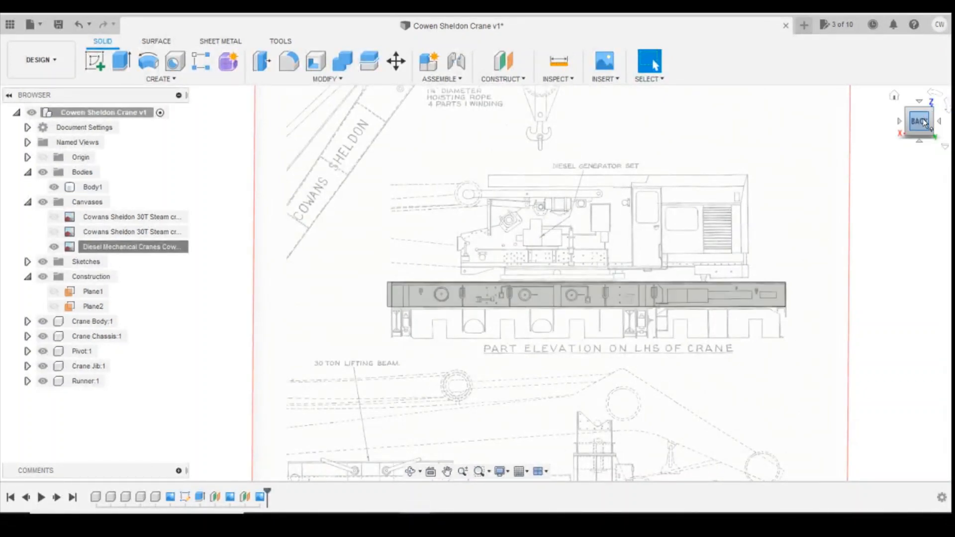
pyautogui.moveTo(925, 123); pyautogui.dragTo(924, 144)
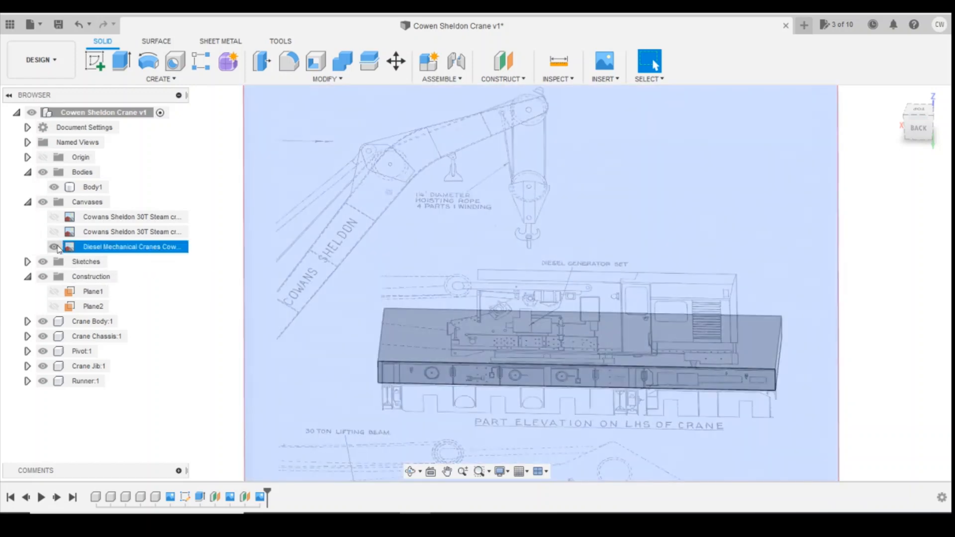
pyautogui.click(53, 247)
pyautogui.click(604, 79)
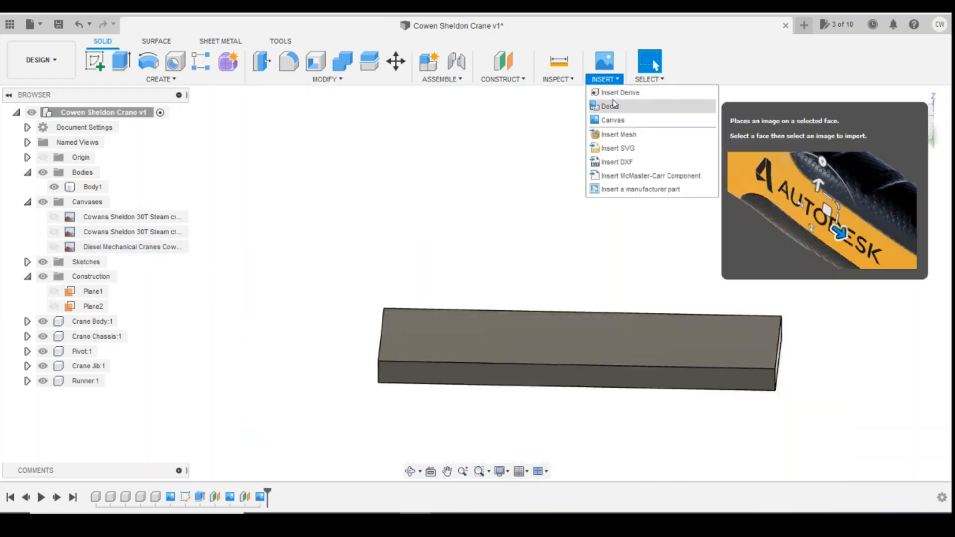
pyautogui.click(613, 120)
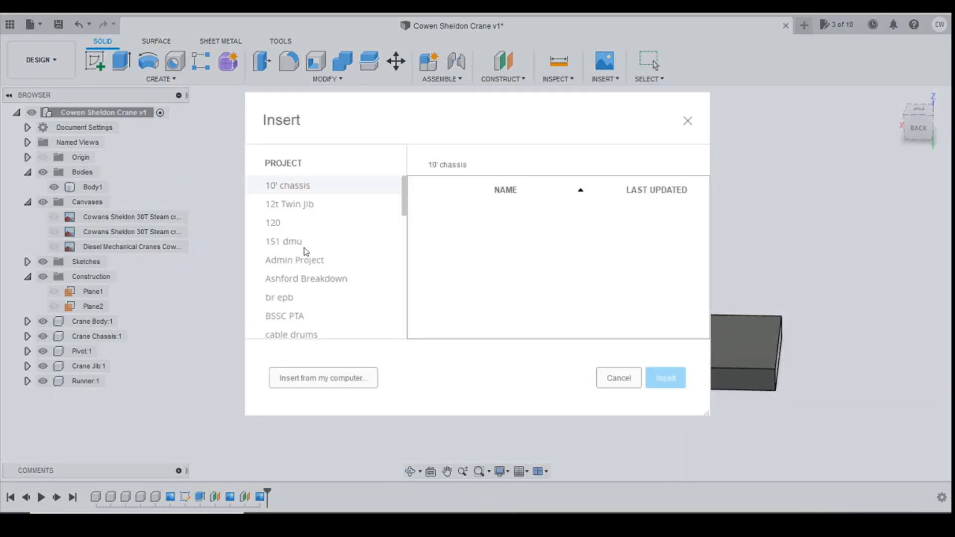
pyautogui.click(303, 379)
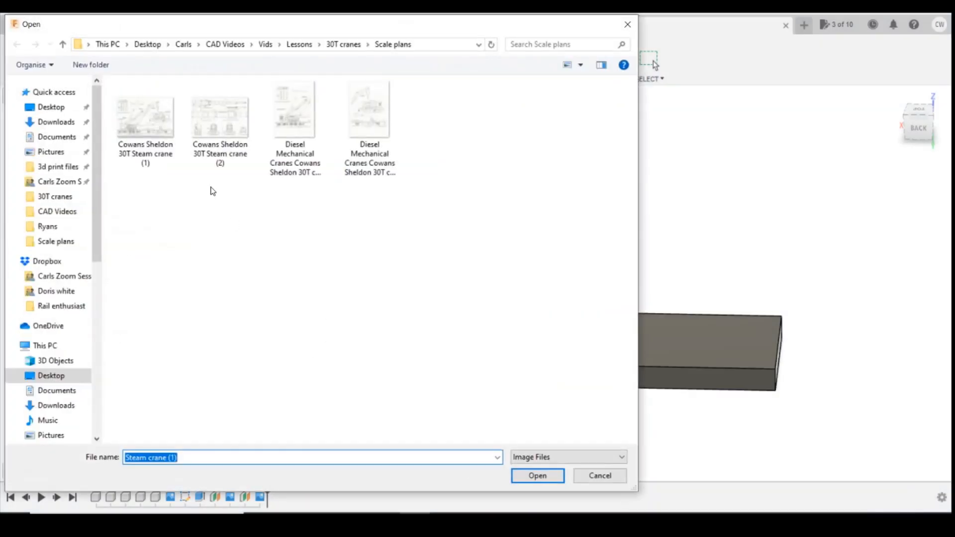
pyautogui.click(231, 117)
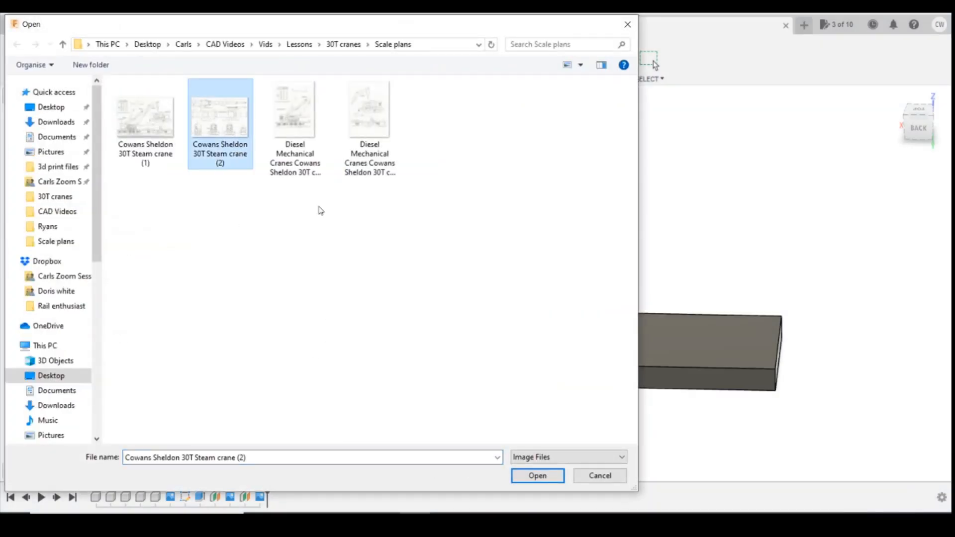
pyautogui.click(538, 476)
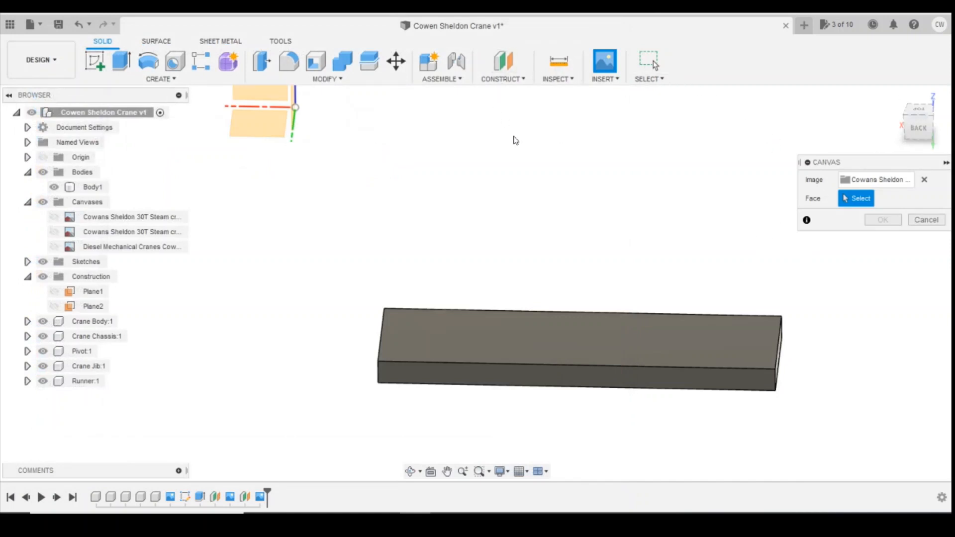
pyautogui.click(598, 333)
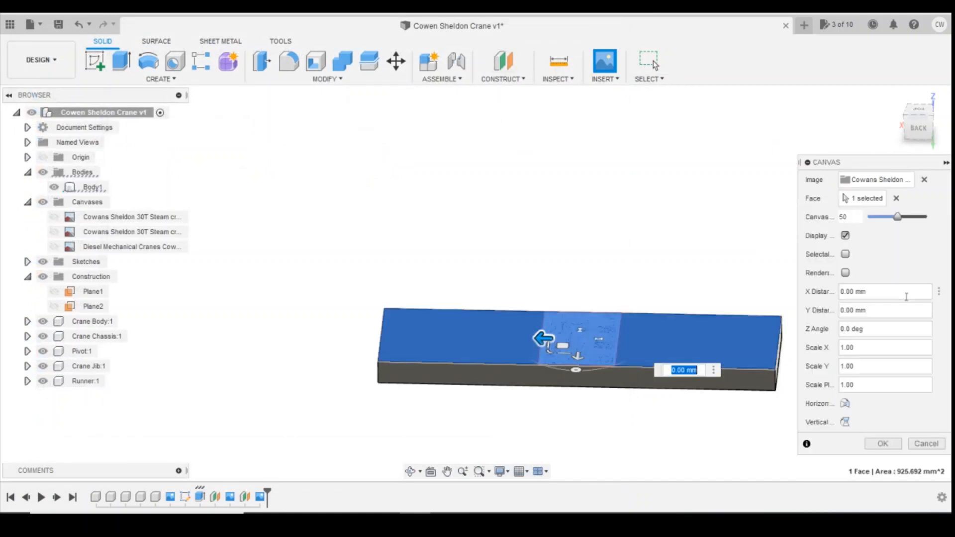
pyautogui.click(919, 110)
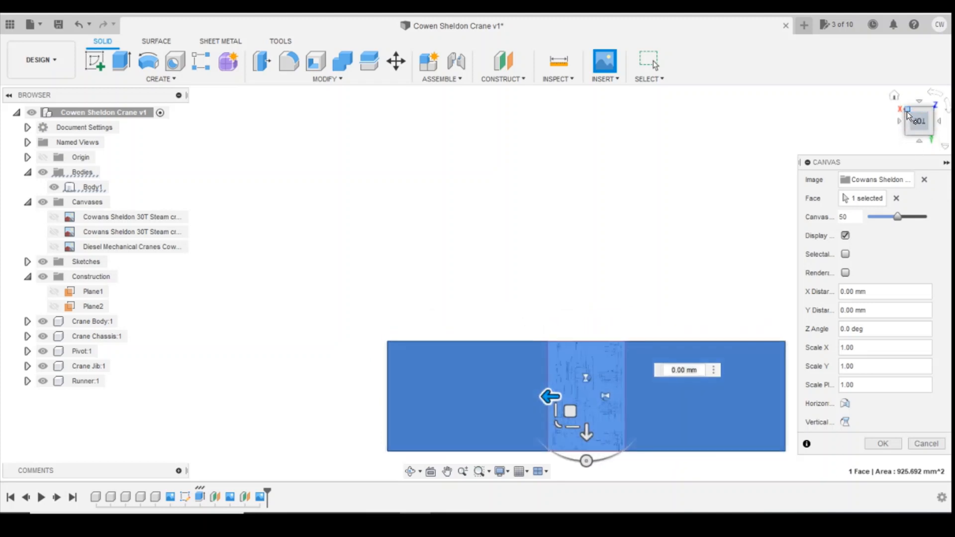
pyautogui.click(926, 443)
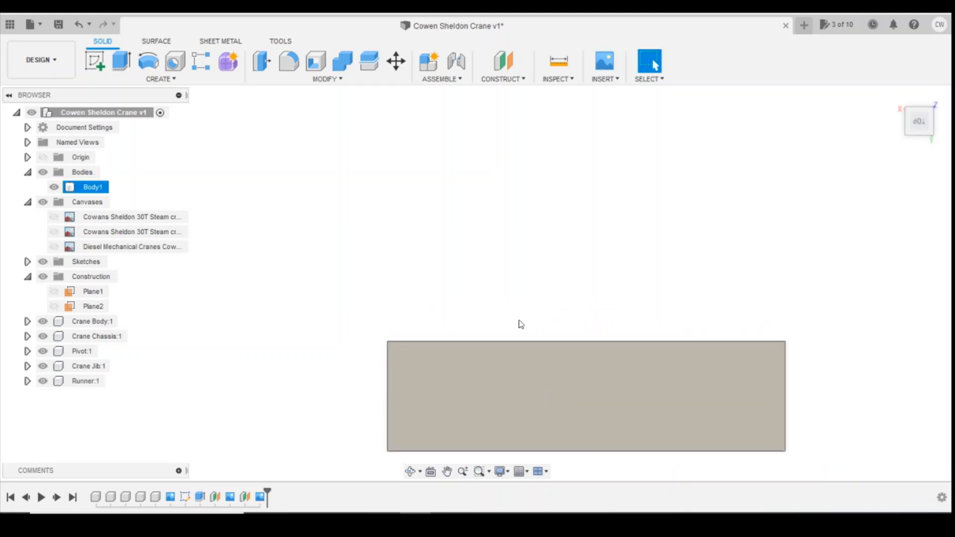
# Step: Create an offset construction plane at 0 mm on the top face of the chassis block
pyautogui.click(503, 61)
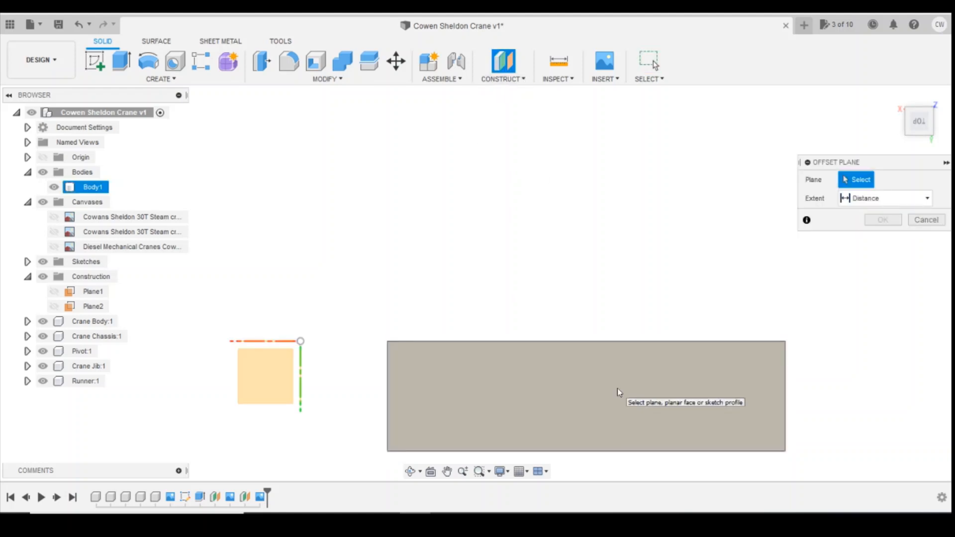
pyautogui.click(617, 388)
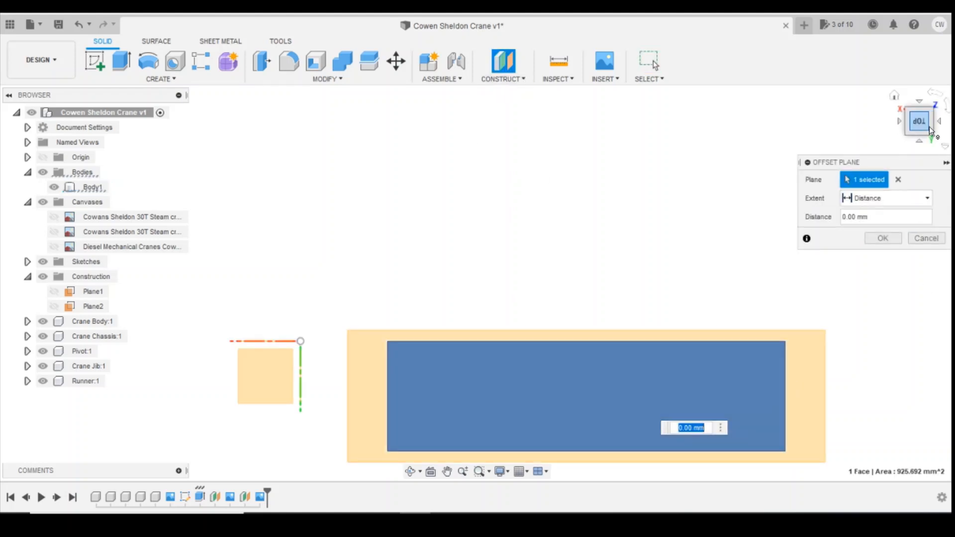
pyautogui.click(917, 99)
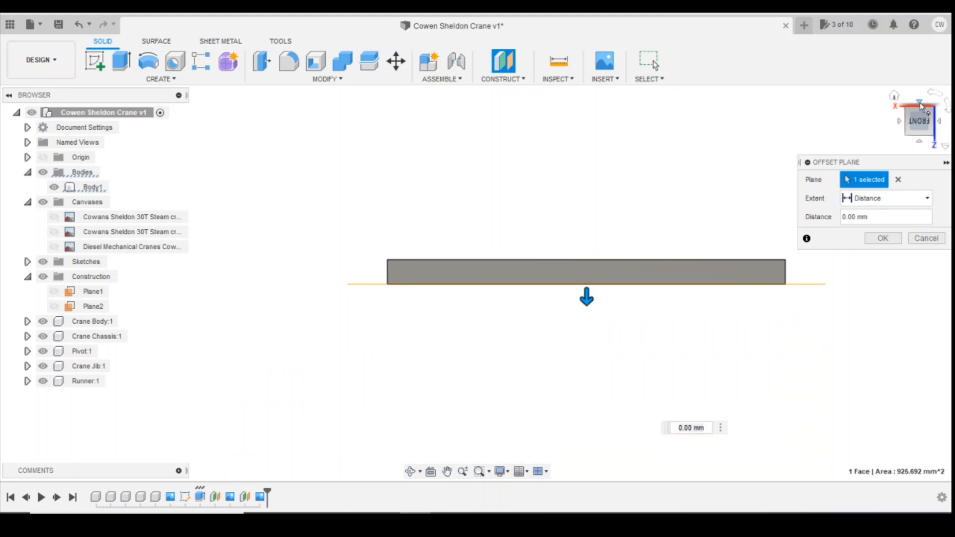
pyautogui.click(920, 101)
pyautogui.click(918, 102)
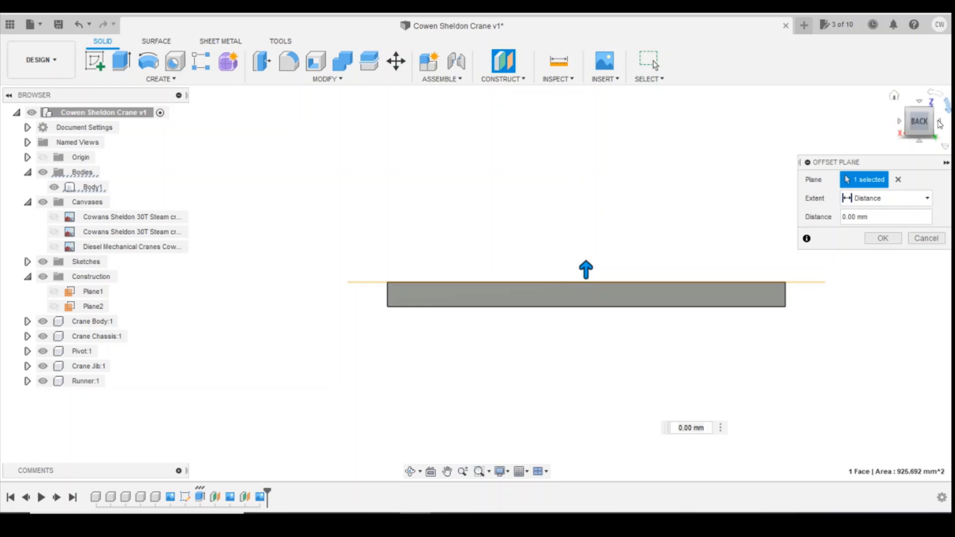
pyautogui.click(920, 107)
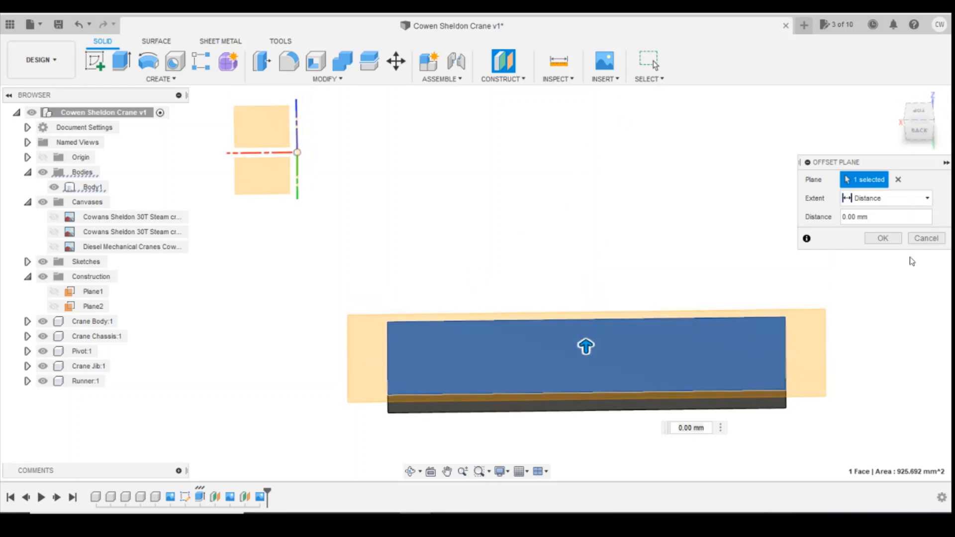
pyautogui.click(883, 238)
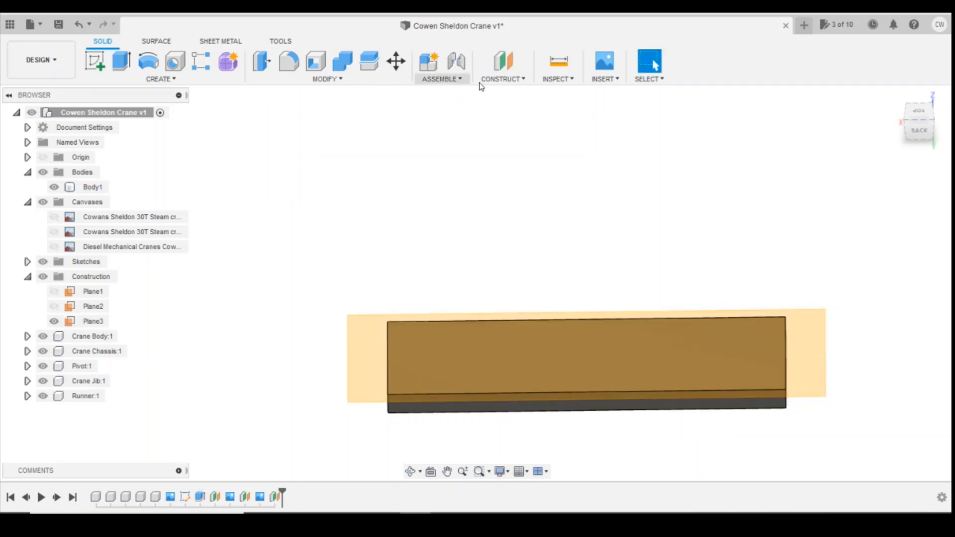
# Step: Insert the Cowans Sheldon 30T Steam crane (2) image from the computer as a canvas on the new top-face plane
pyautogui.click(566, 80)
pyautogui.click(605, 79)
pyautogui.click(598, 122)
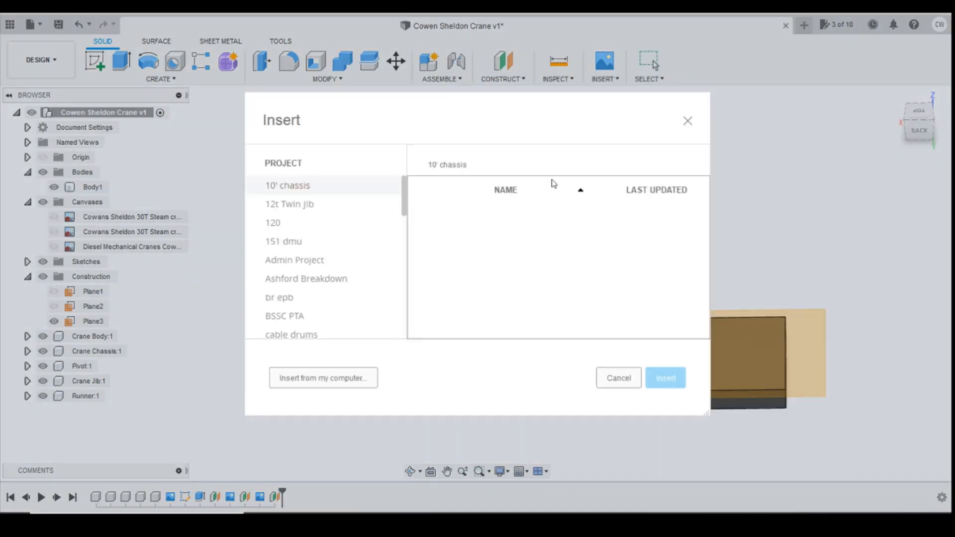
pyautogui.click(352, 375)
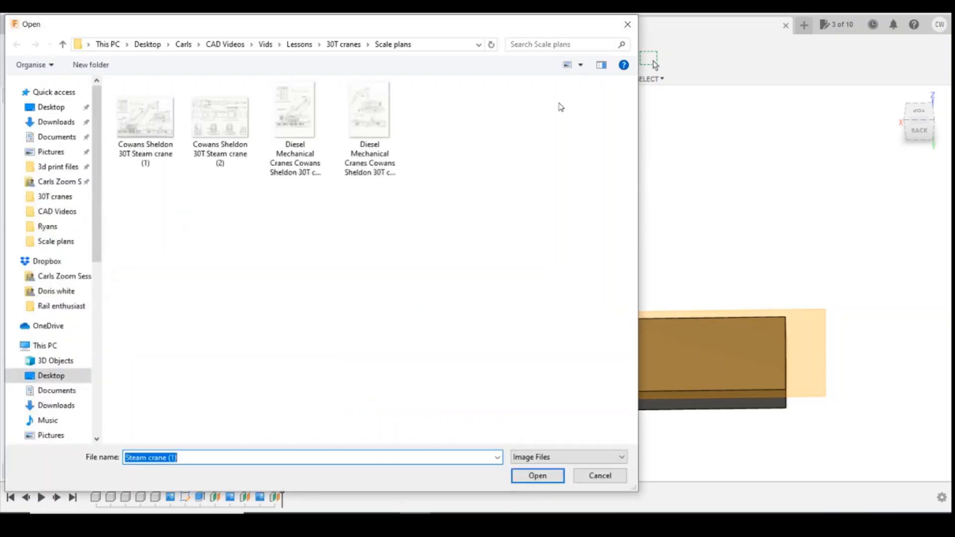
pyautogui.click(220, 117)
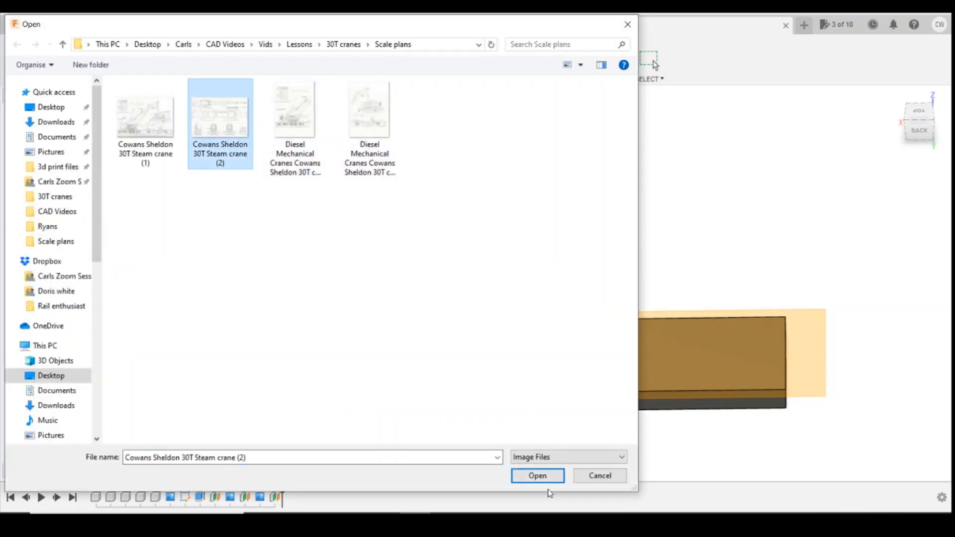
pyautogui.click(537, 476)
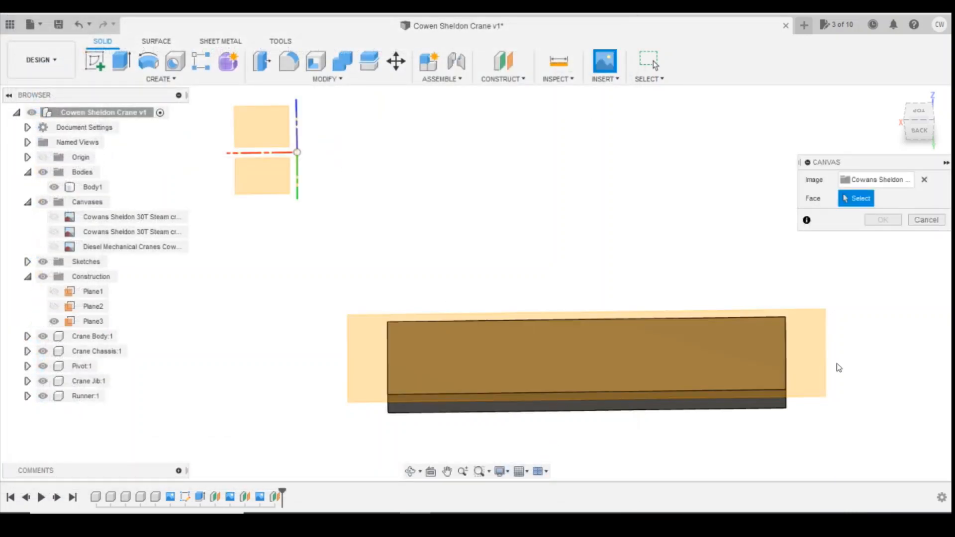
pyautogui.click(817, 367)
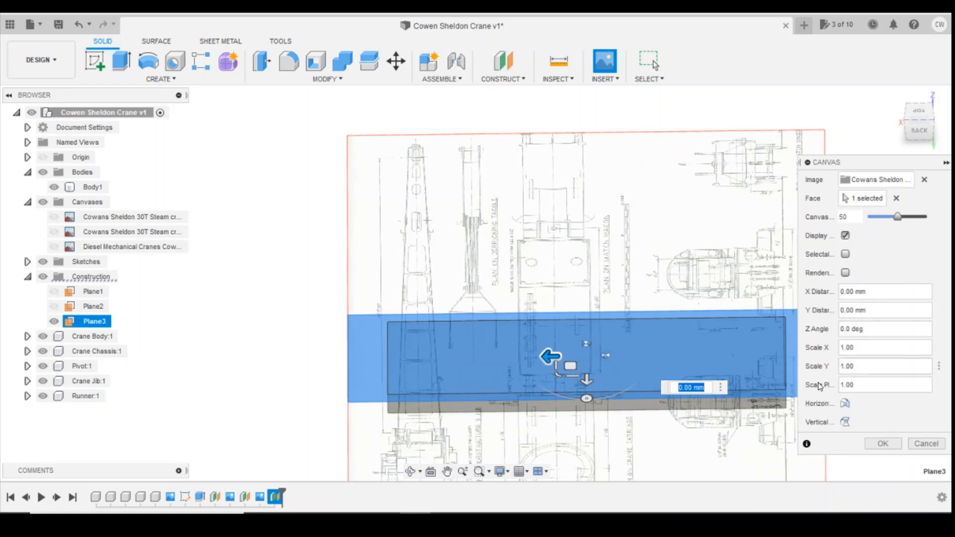
# Step: Rotate the new canvas to a Z angle of -90 deg and show the diesel crane canvas to compare their orientation
pyautogui.moveTo(588, 396); pyautogui.dragTo(506, 356)
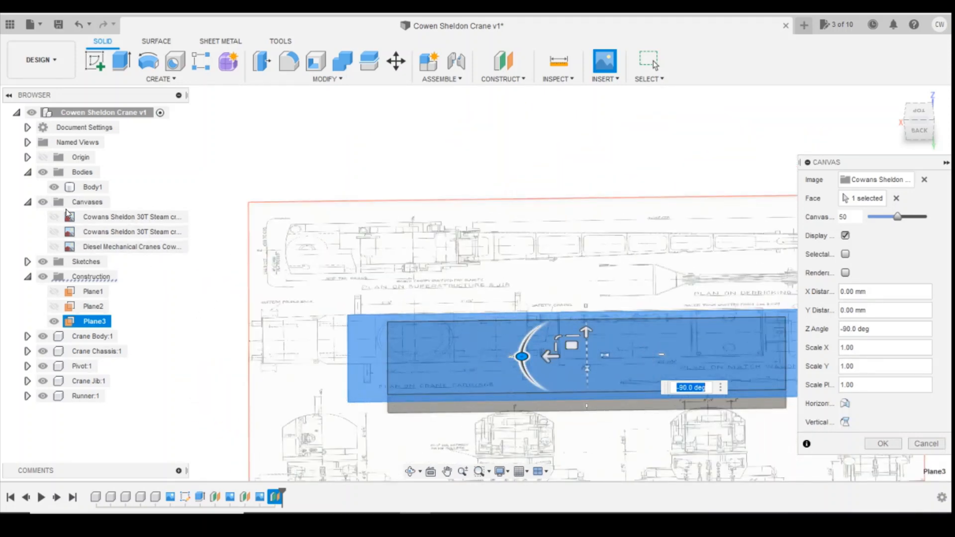
pyautogui.click(55, 247)
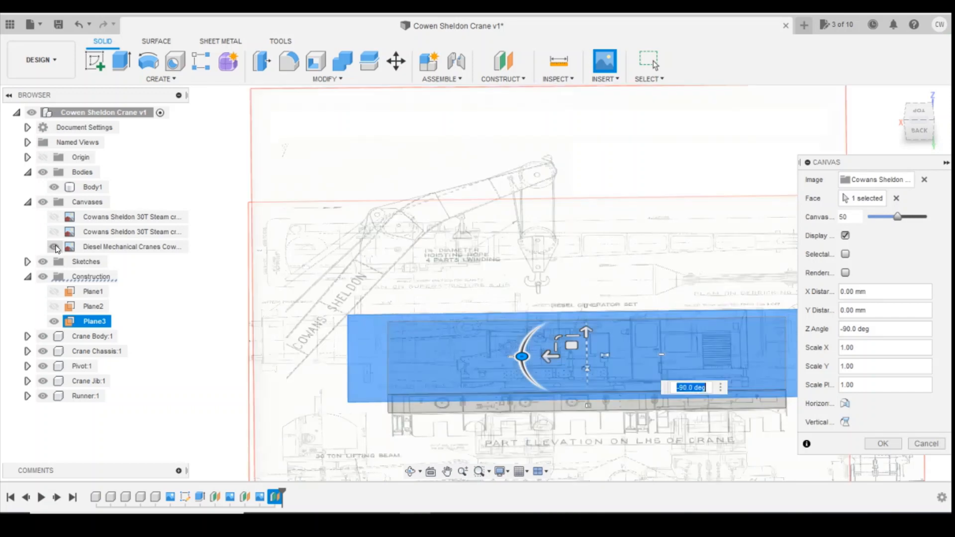
pyautogui.click(918, 130)
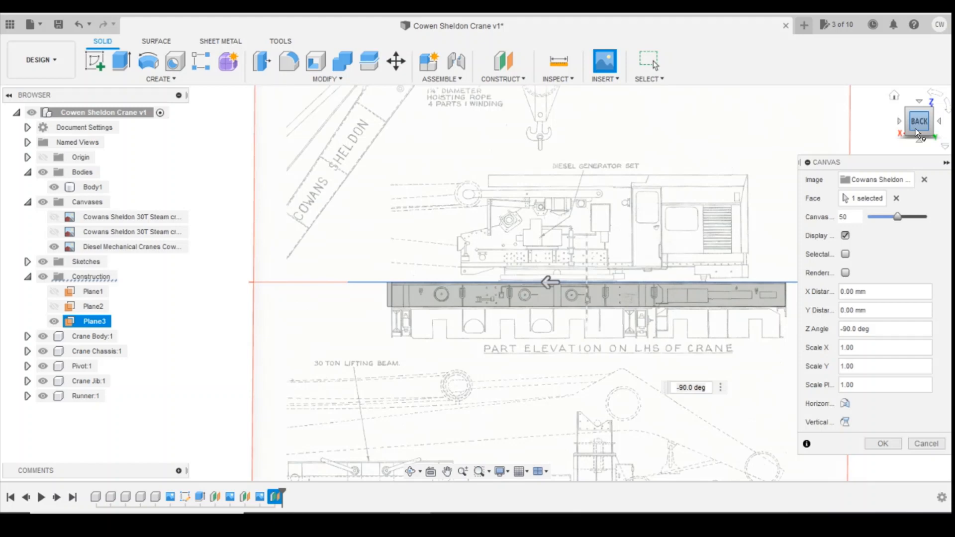
pyautogui.click(921, 102)
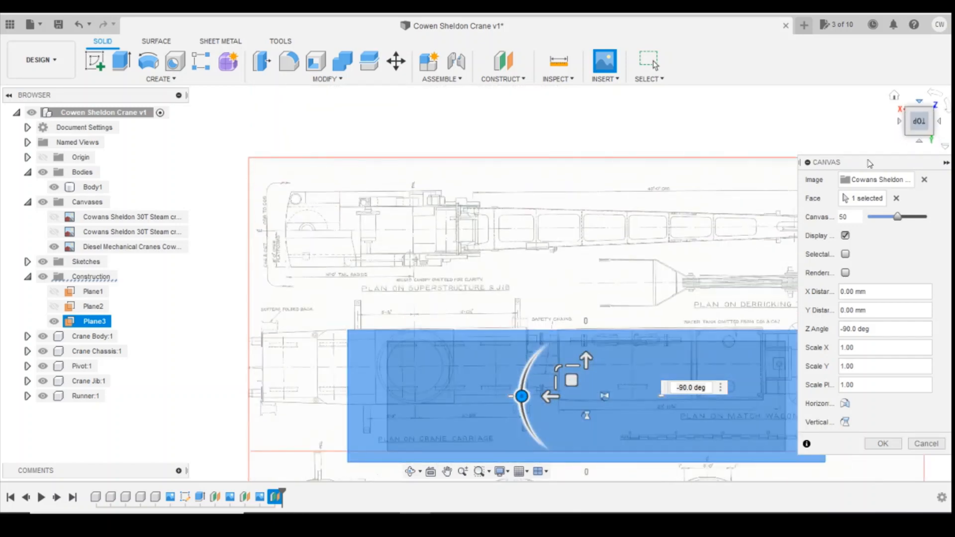
# Step: Rotate the plan canvas to a Z angle of -270 deg so it faces the same way as the diesel crane, and accept it
pyautogui.moveTo(522, 397)
pyautogui.mouseDown()
pyautogui.moveTo(633, 320)
pyautogui.moveTo(701, 379)
pyautogui.moveTo(669, 398)
pyautogui.mouseUp()
pyautogui.scroll(-2, 202, 351)
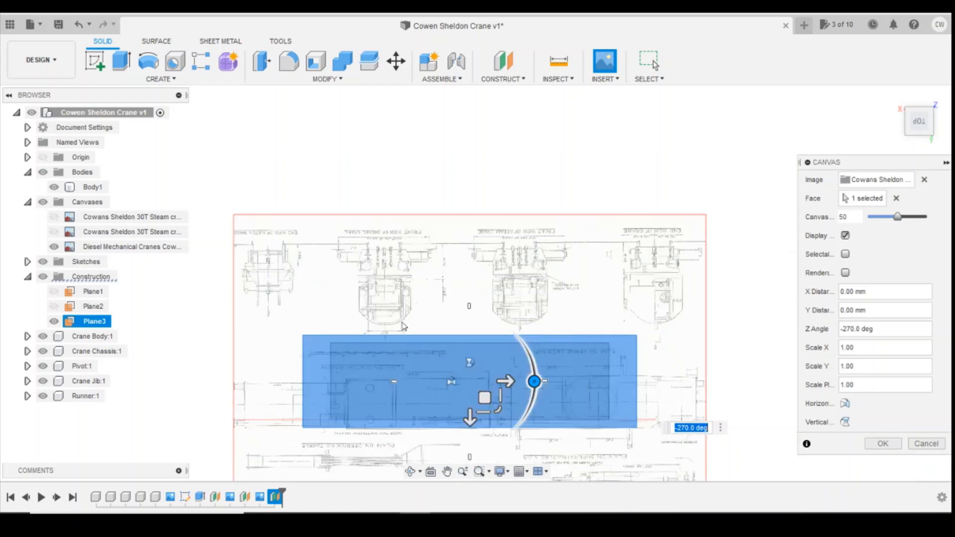
pyautogui.scroll(-3, 398, 310)
pyautogui.scroll(3, 395, 402)
pyautogui.scroll(3, 505, 326)
pyautogui.scroll(-2, 618, 397)
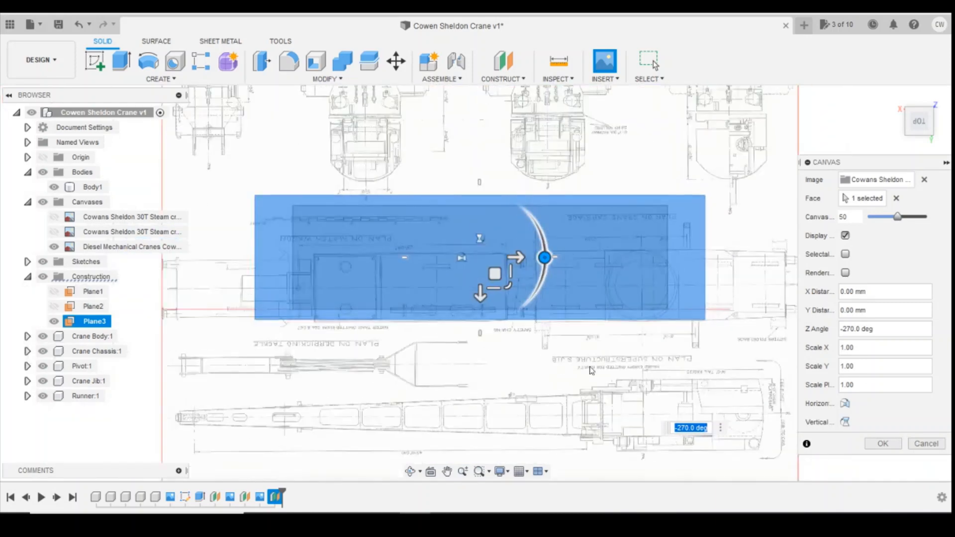
pyautogui.click(883, 444)
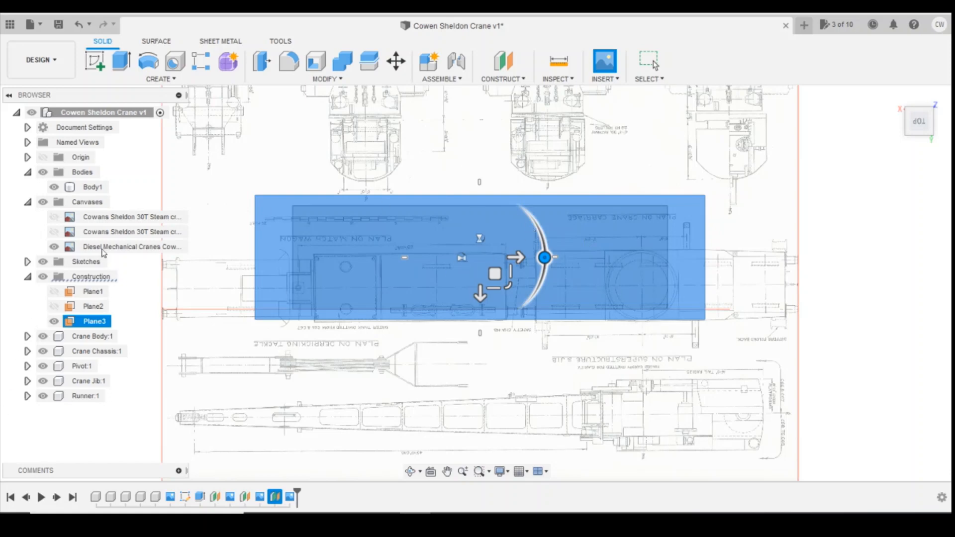
# Step: Hide the top-face construction plane and the diesel crane canvas, with the top view turned so the plan drawing reads upright
pyautogui.click(53, 336)
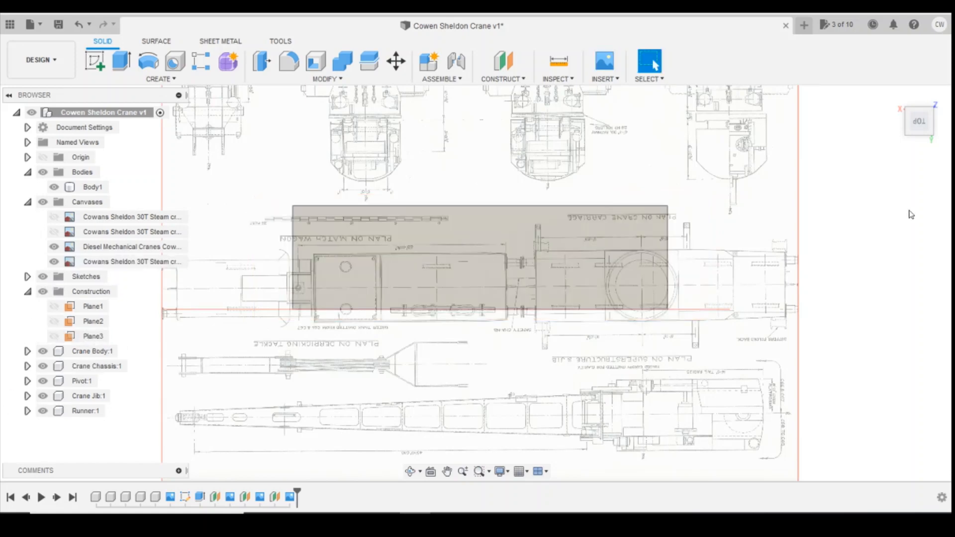
pyautogui.click(933, 95)
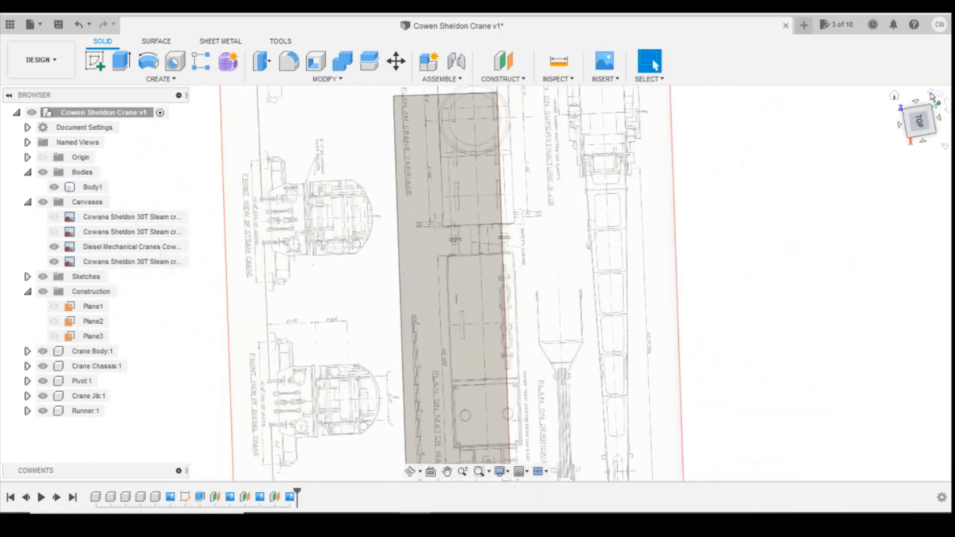
pyautogui.click(933, 96)
pyautogui.click(579, 306)
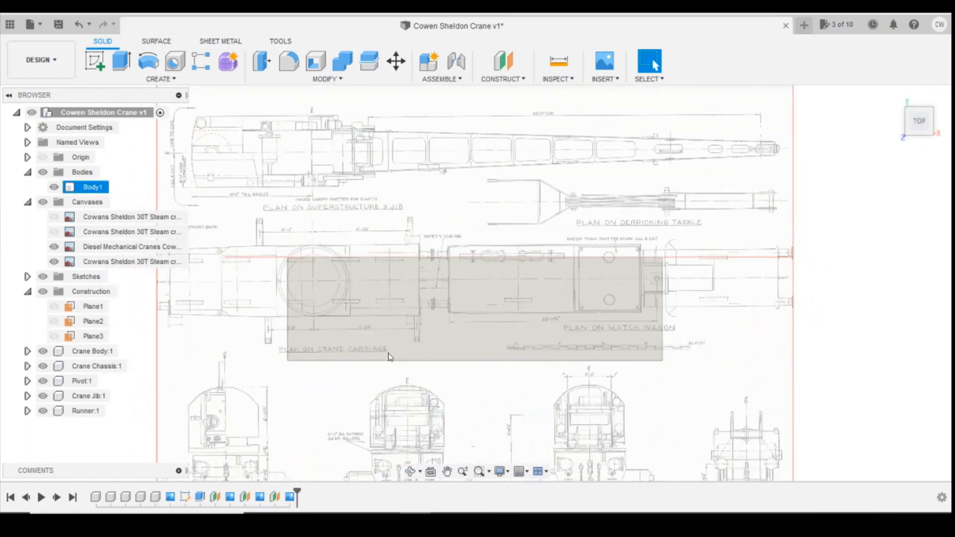
pyautogui.scroll(5, 582, 366)
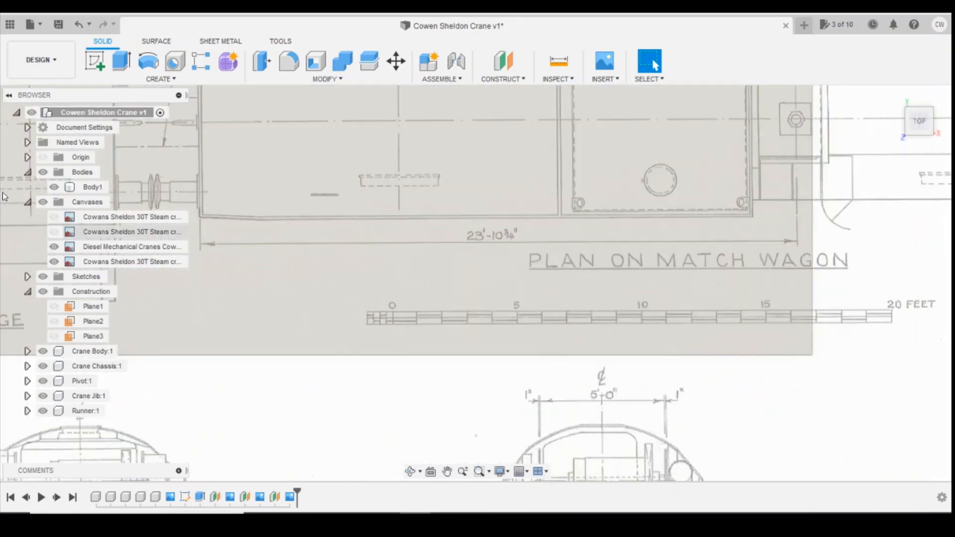
pyautogui.click(53, 247)
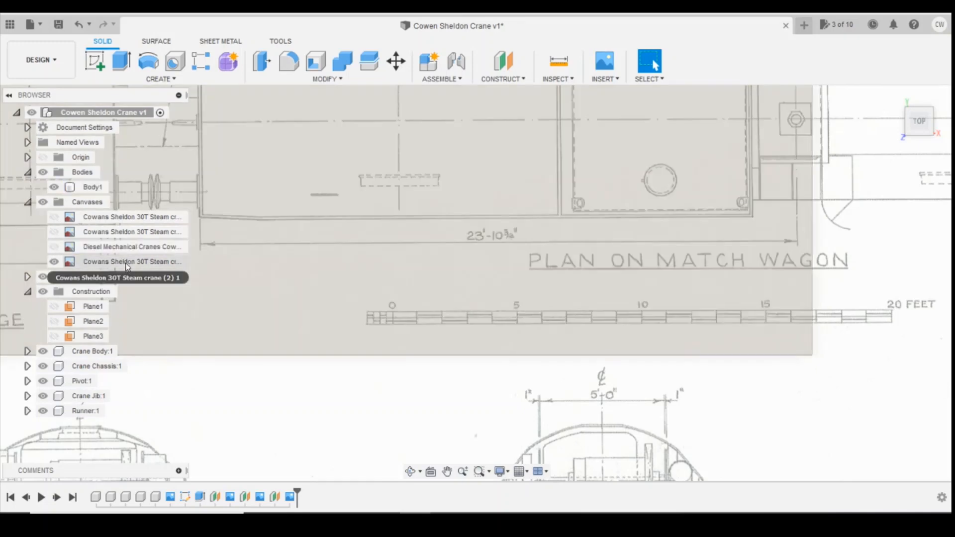
# Step: Calibrate the plan canvas by setting the distance between the 0 and 10 feet marks of its scale bar to 20 mm
pyautogui.rightClick(127, 266)
pyautogui.click(437, 343)
pyautogui.scroll(1, 403, 321)
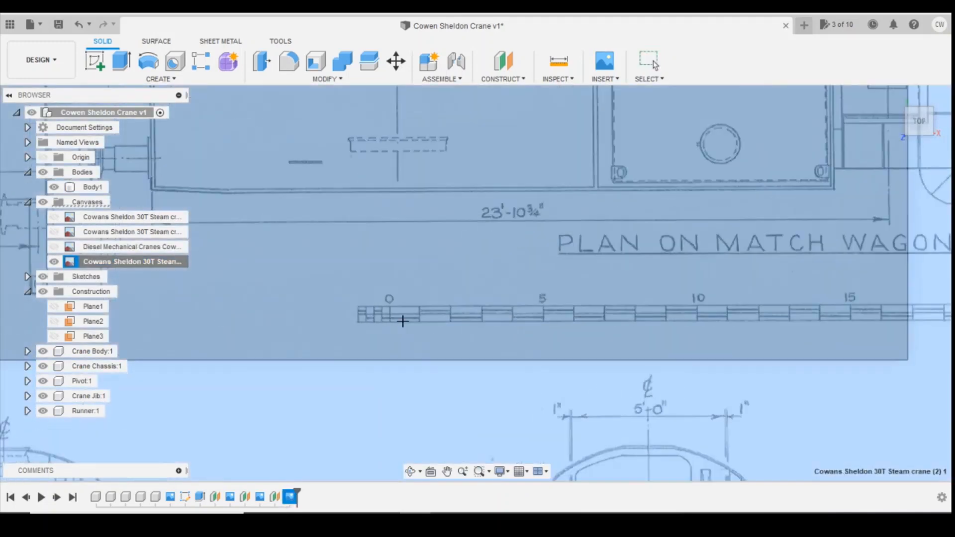
pyautogui.scroll(2, 403, 321)
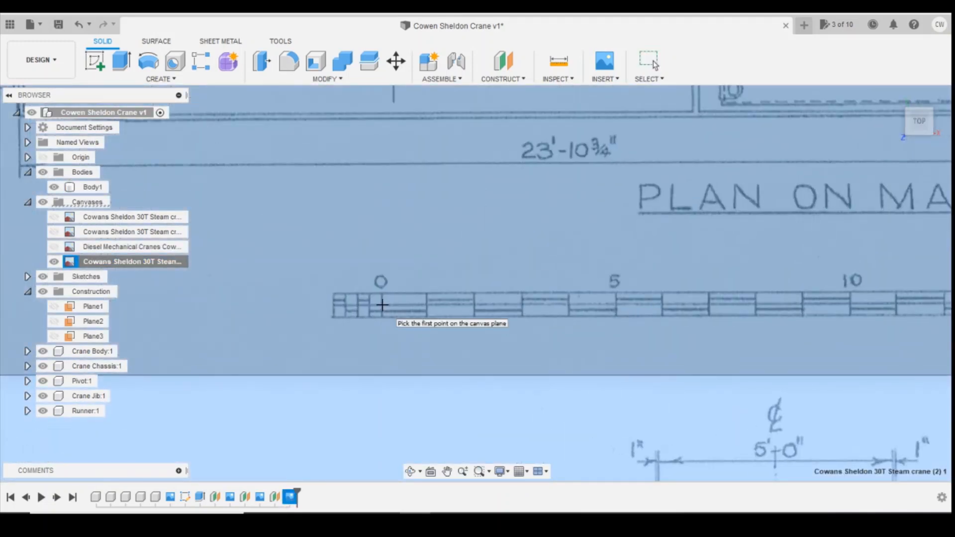
pyautogui.click(382, 305)
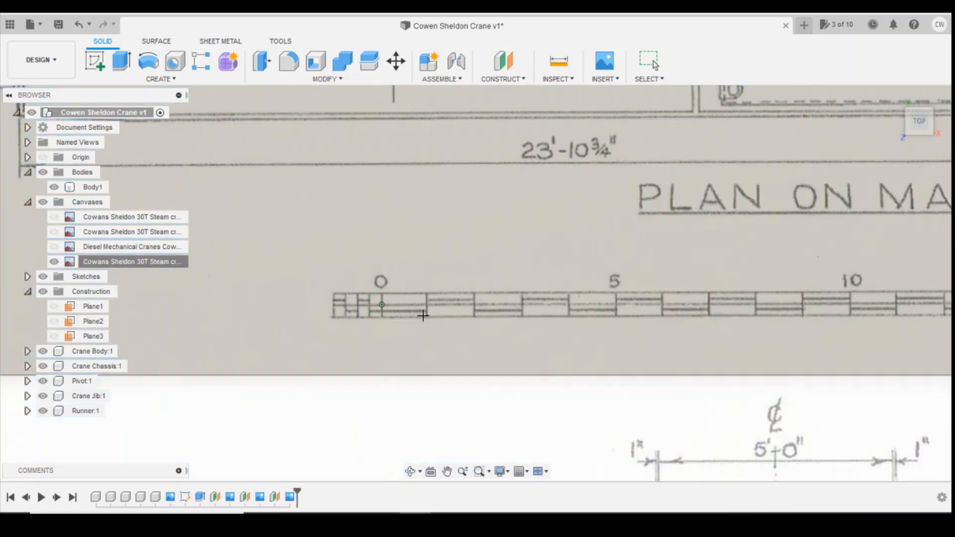
pyautogui.click(850, 304)
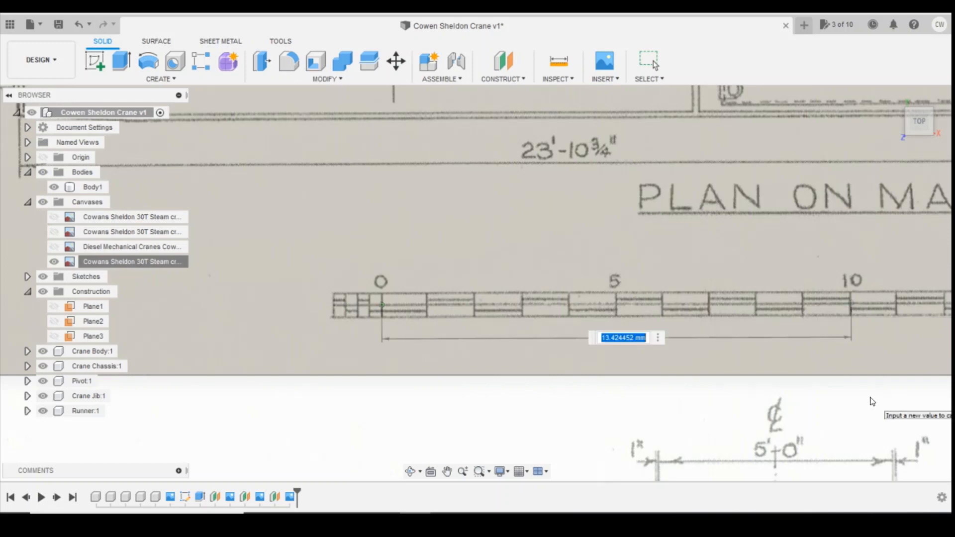
pyautogui.write('10')
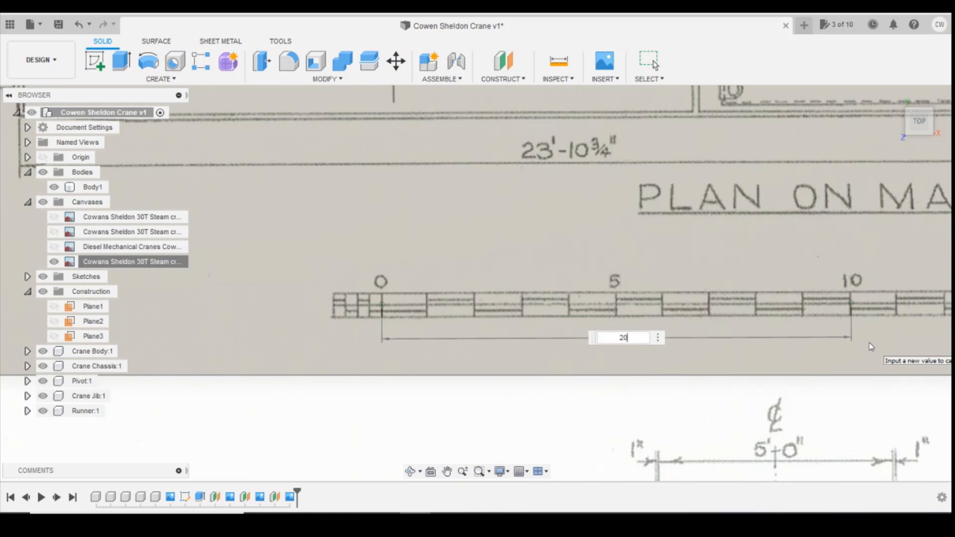
pyautogui.press('Return')
pyautogui.press('F6')
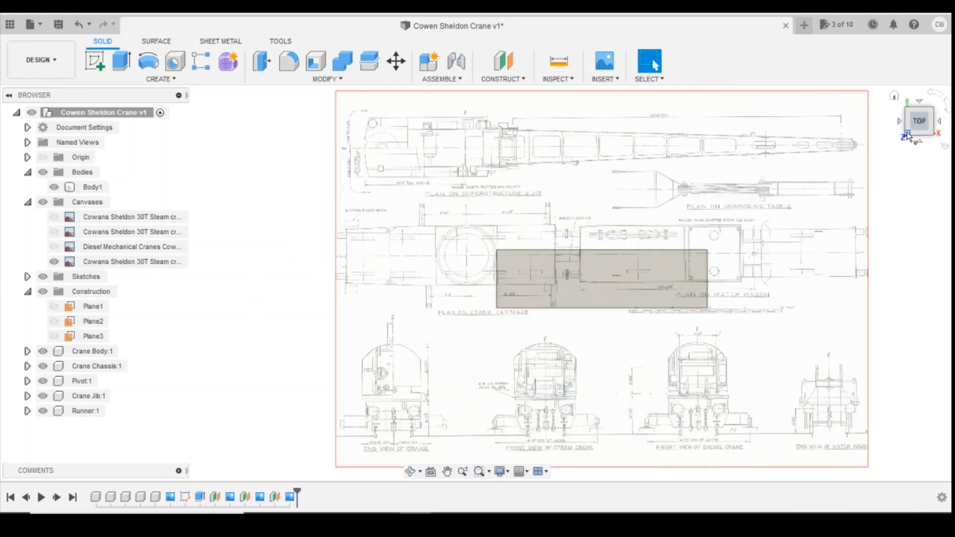
# Step: Check the calibrated plan canvas in isometric view, briefly showing the end-view canvas crossing the chassis block
pyautogui.click(894, 96)
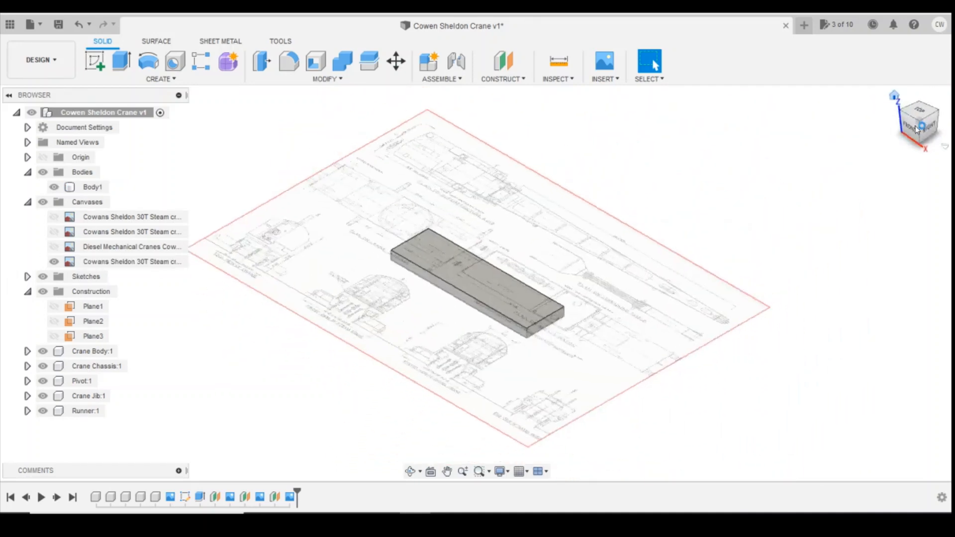
pyautogui.click(903, 117)
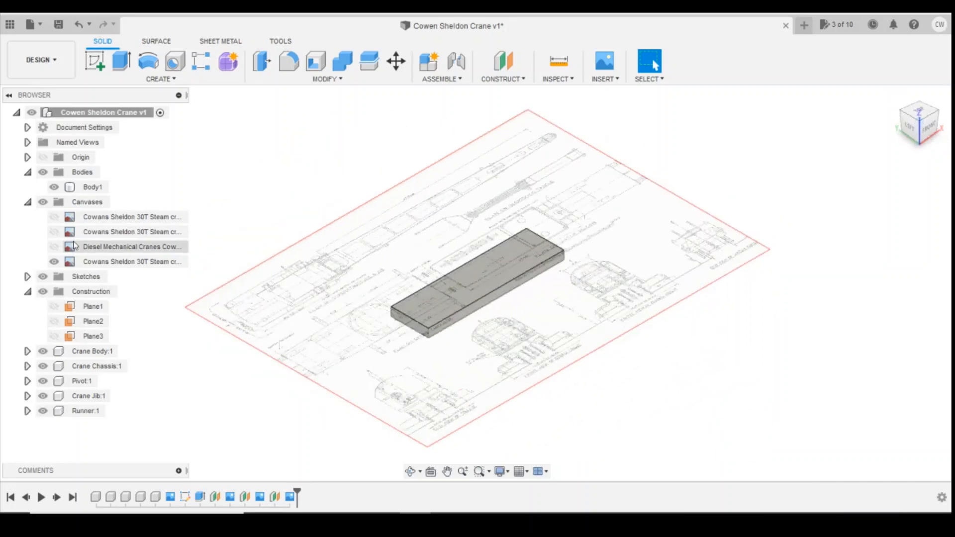
pyautogui.click(54, 232)
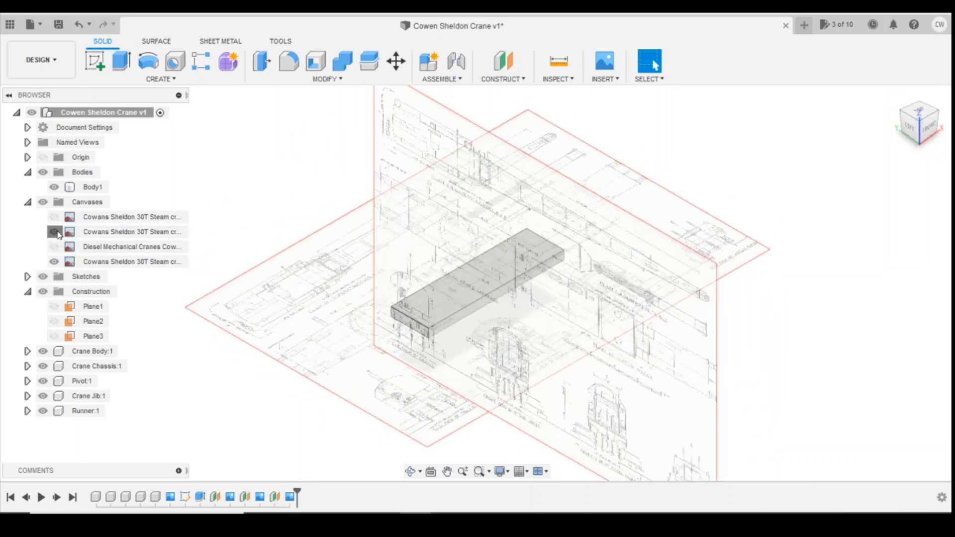
pyautogui.click(55, 232)
# Step: Edit the plan canvas in top view, moving it about 41.48 mm in X and -6.19 mm in Y to lay the crane carriage plan over the chassis block
pyautogui.click(920, 114)
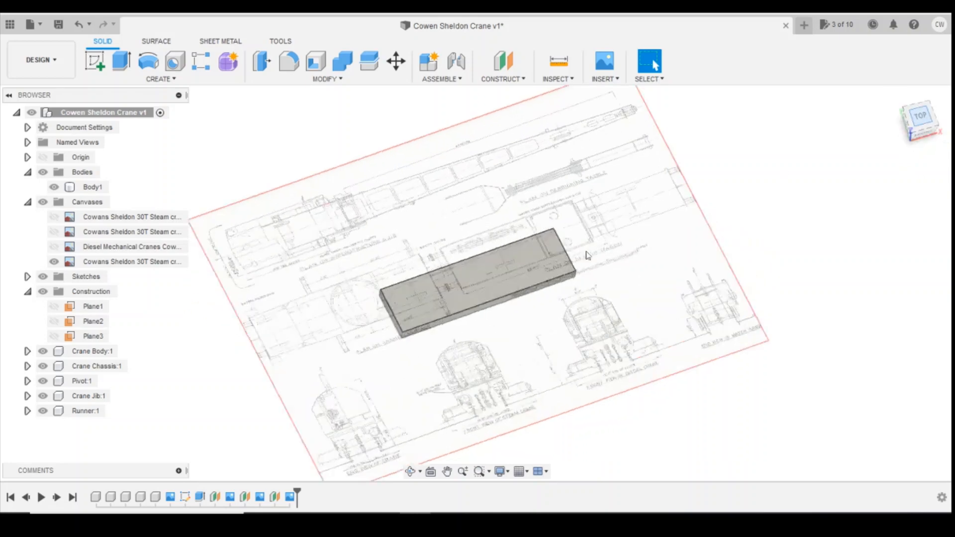
pyautogui.rightClick(97, 263)
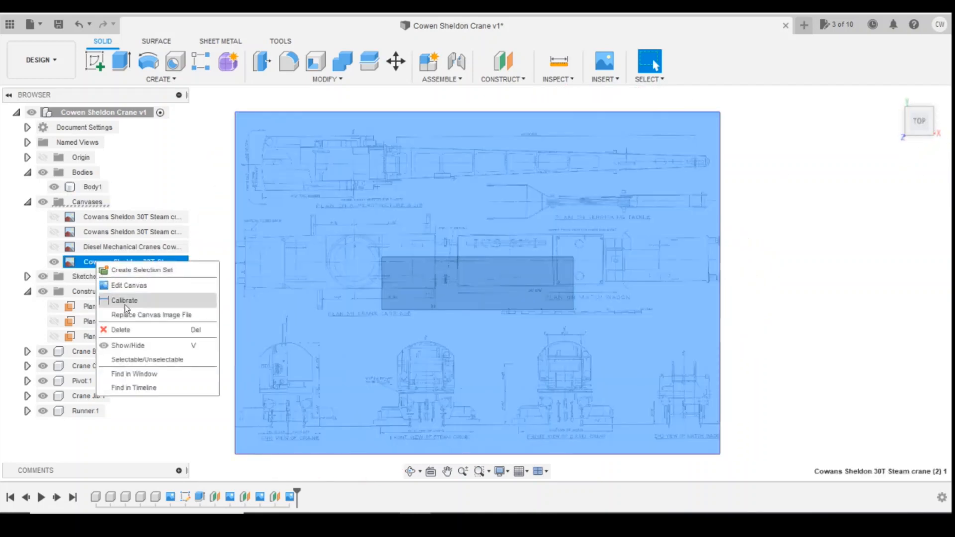
pyautogui.click(129, 285)
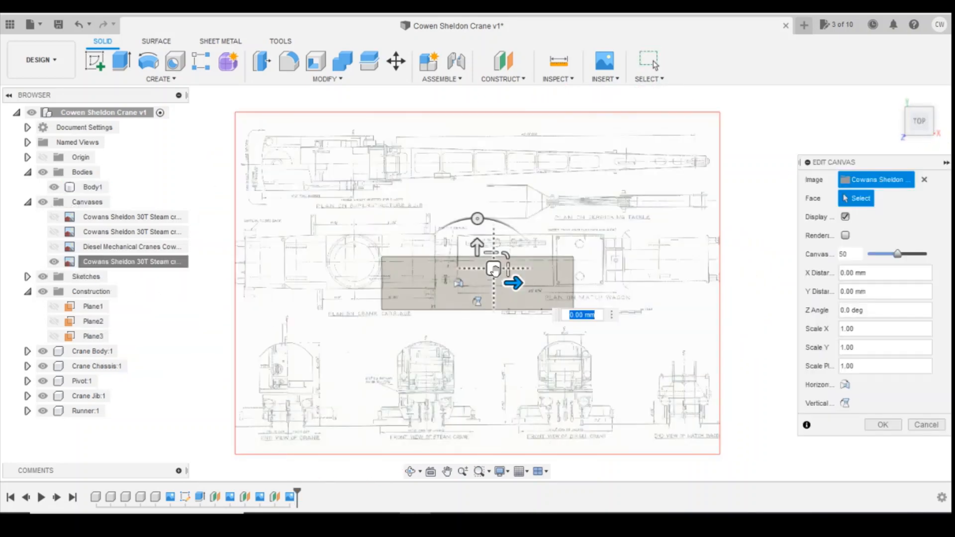
pyautogui.moveTo(493, 269); pyautogui.dragTo(632, 292)
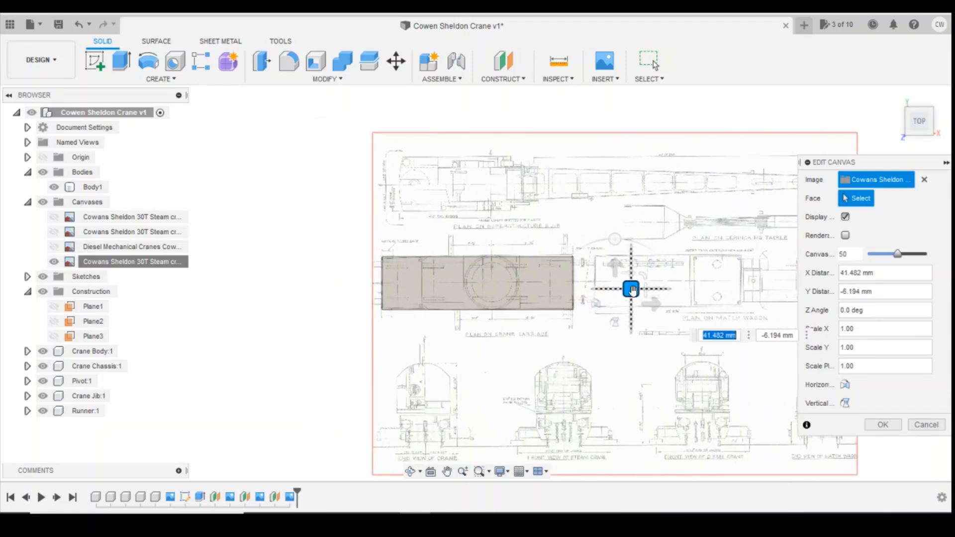
# Step: Fine-tune the plan canvas offset to about 41.81 mm in X and -6.56 mm in Y, checking the carriage outline against the chassis block's edges
pyautogui.scroll(4, 591, 240)
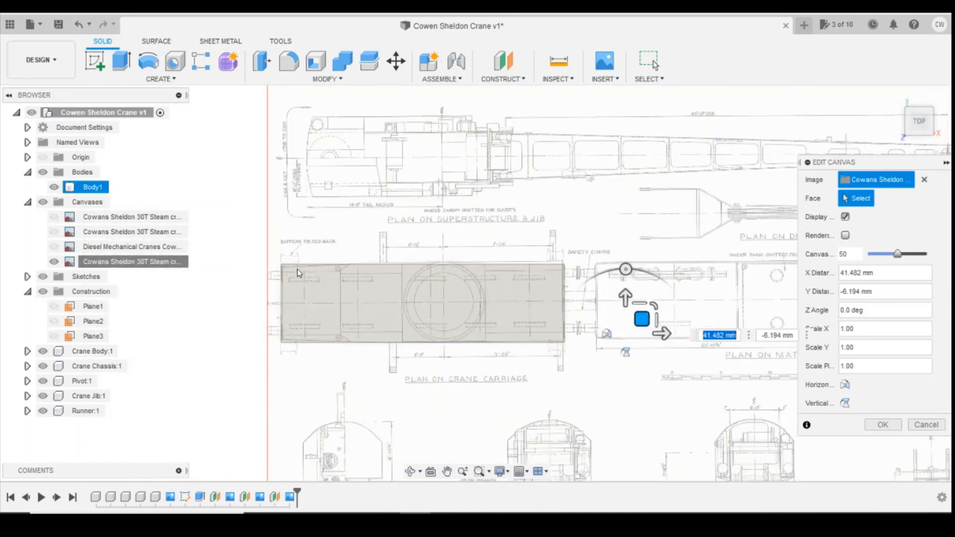
pyautogui.scroll(5, 588, 354)
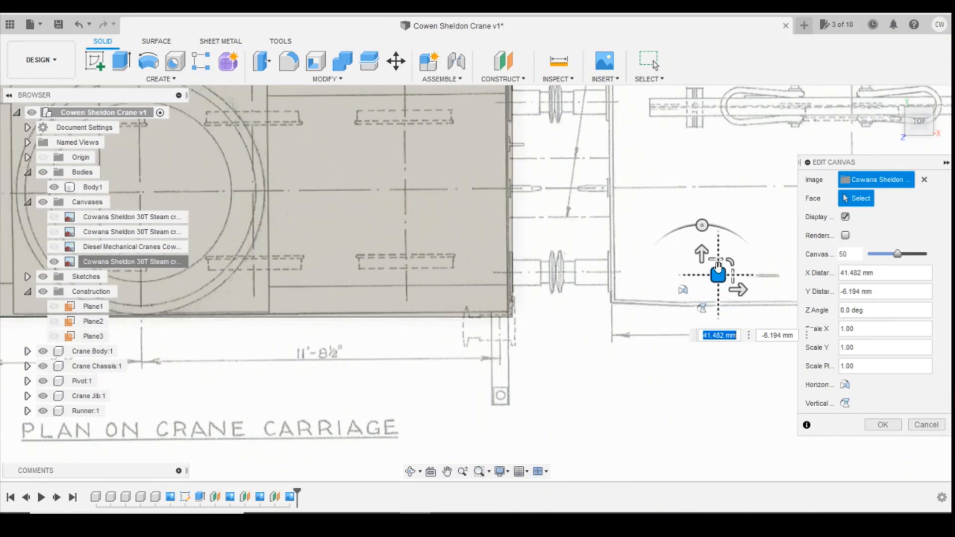
pyautogui.moveTo(723, 279); pyautogui.dragTo(727, 286)
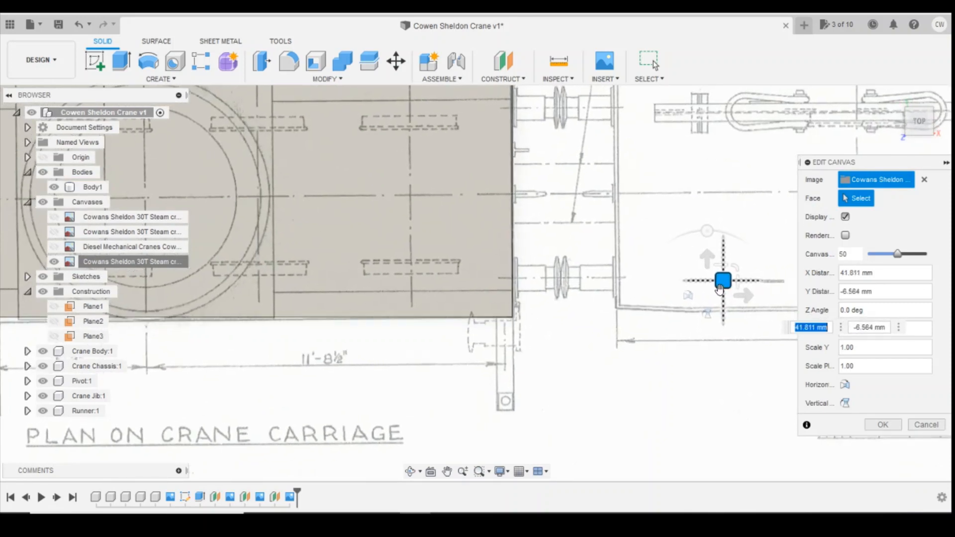
pyautogui.scroll(-3, 630, 320)
pyautogui.scroll(3, 630, 320)
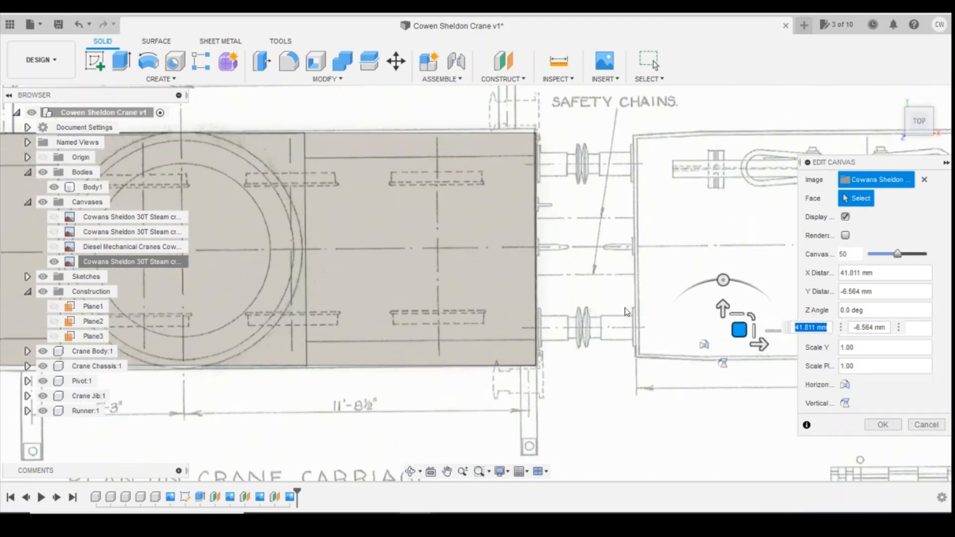
pyautogui.scroll(-3, 619, 407)
pyautogui.scroll(-3, 198, 408)
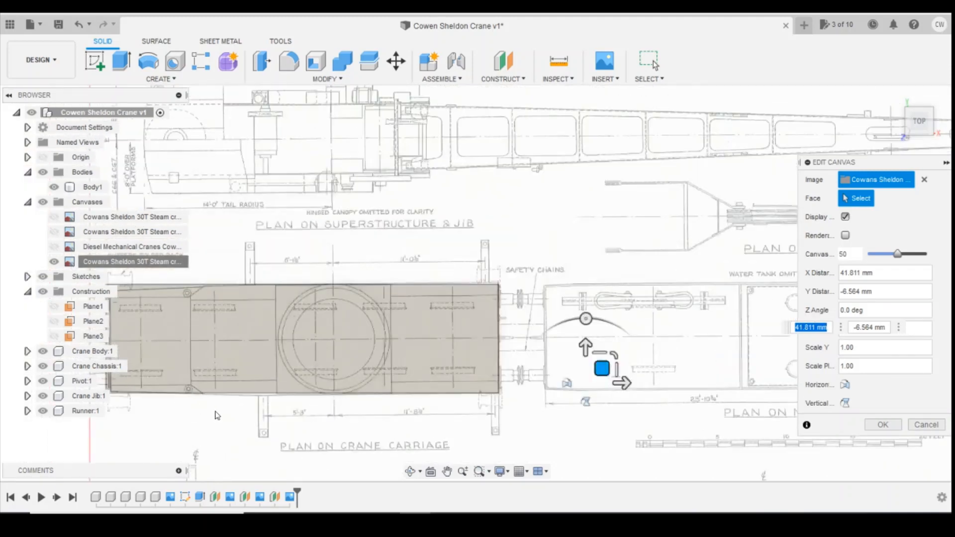
# Step: Rotate the plan canvas to a Z angle of -0.3 deg to level the carriage outline with the chassis block, and accept the edit
pyautogui.scroll(1, 226, 412)
pyautogui.scroll(1, 375, 385)
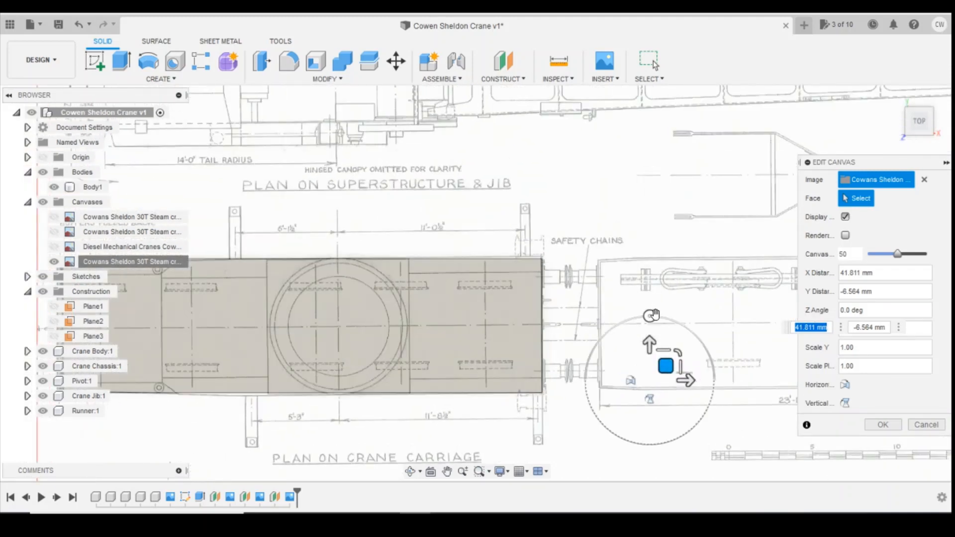
pyautogui.moveTo(649, 316); pyautogui.dragTo(650, 316)
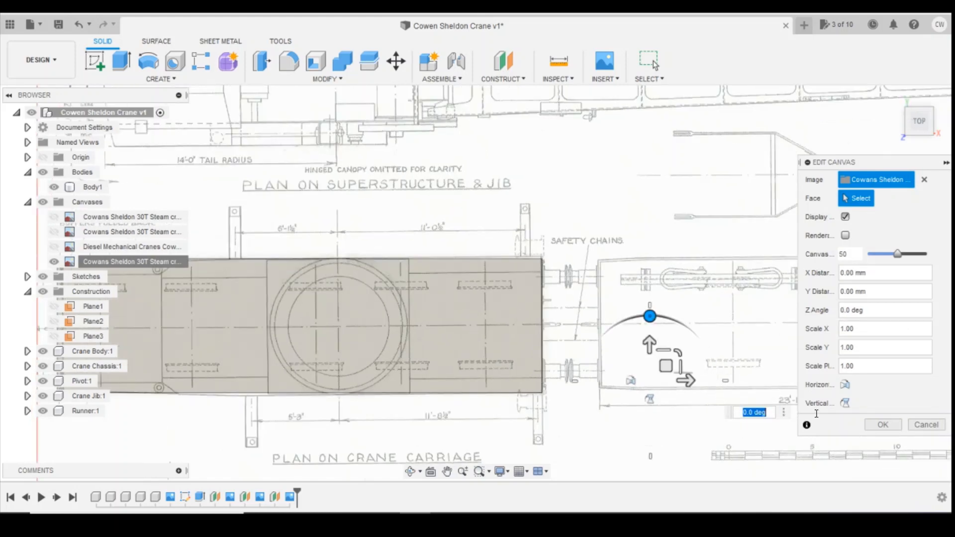
pyautogui.write('-')
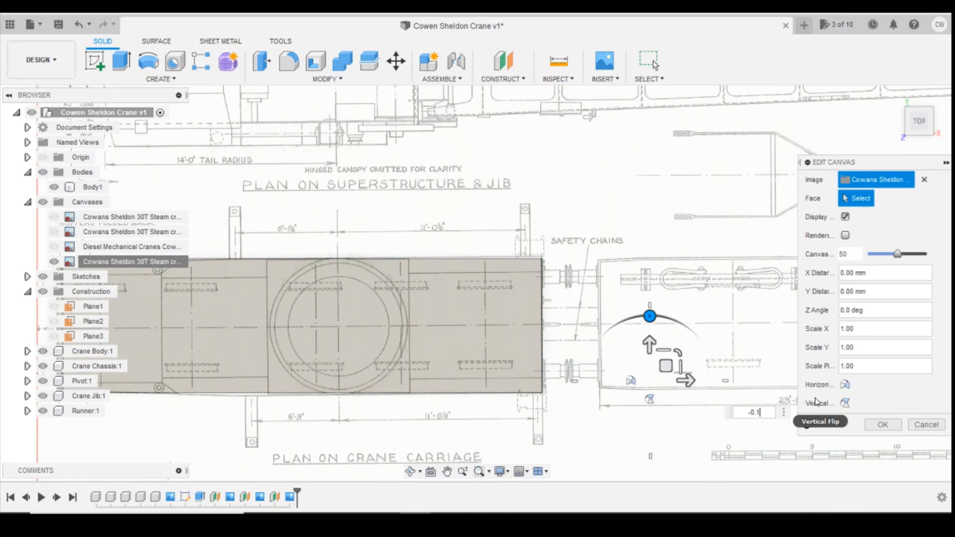
pyautogui.write('0.1')
pyautogui.press('Return')
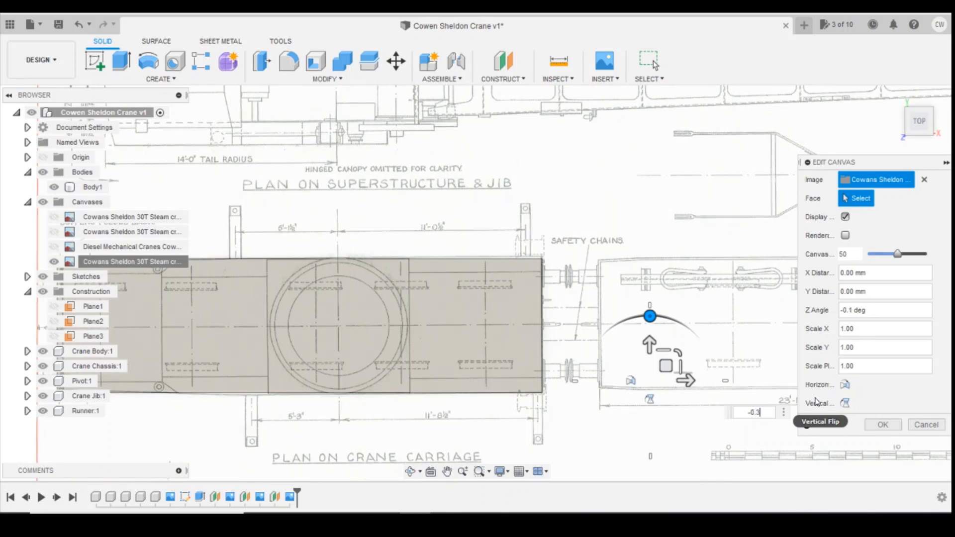
pyautogui.press('Return')
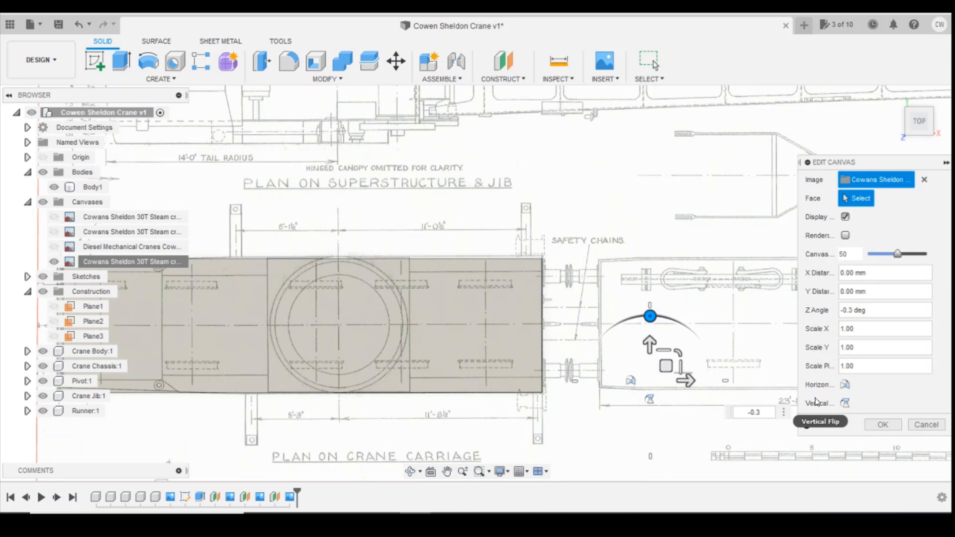
pyautogui.press('Return')
pyautogui.scroll(-3, 769, 442)
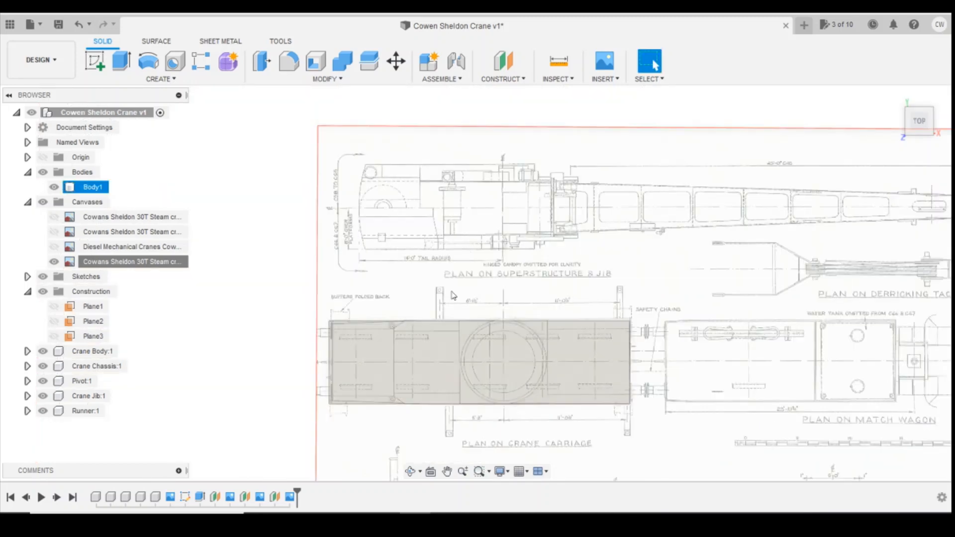
# Step: Show the diesel crane, end-view and side-view canvases together with the plan canvas in a tilted view
pyautogui.moveTo(919, 122); pyautogui.dragTo(922, 88)
pyautogui.click(54, 246)
pyautogui.click(54, 231)
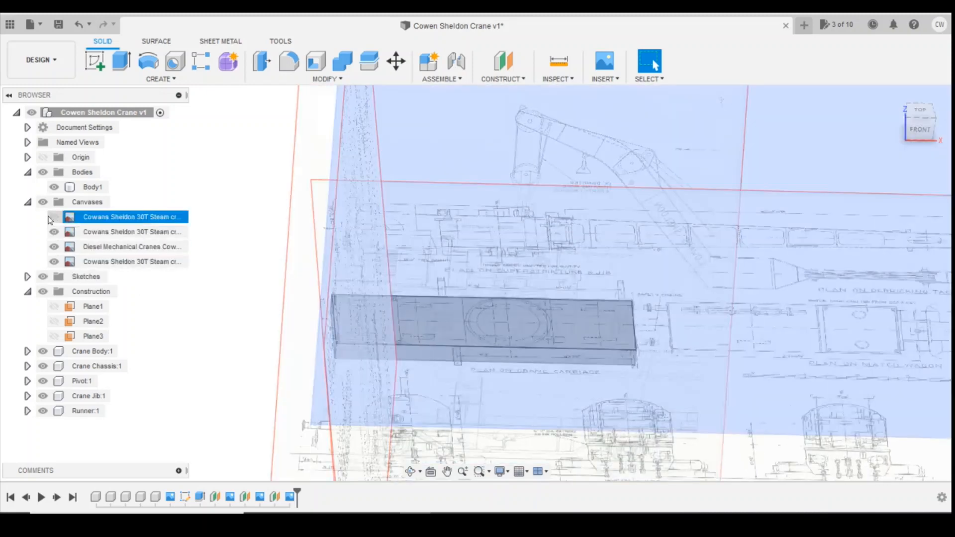
pyautogui.click(54, 217)
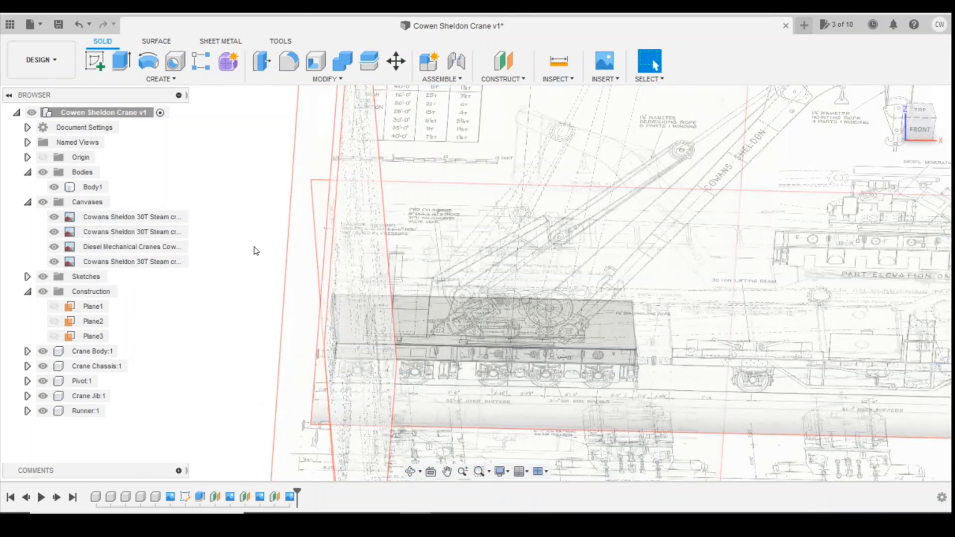
# Step: Hide the end-view, diesel crane and plan canvases to check the side-view canvas against the chassis block from the front
pyautogui.click(914, 122)
pyautogui.click(54, 232)
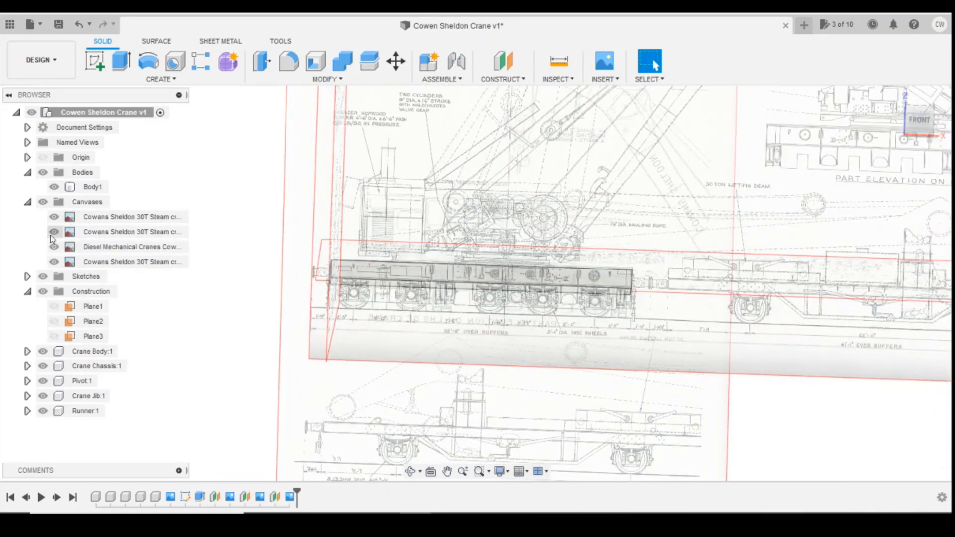
pyautogui.click(54, 246)
pyautogui.click(54, 261)
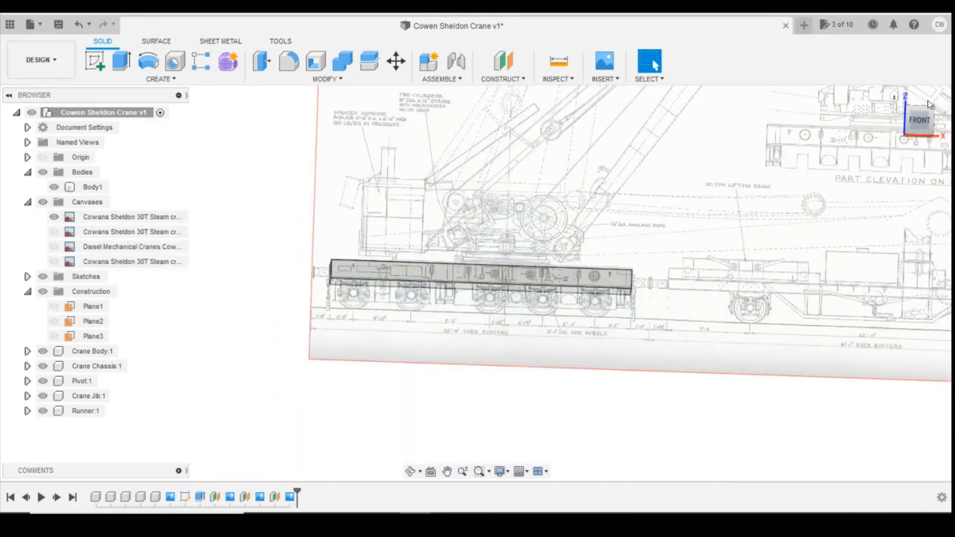
pyautogui.click(900, 129)
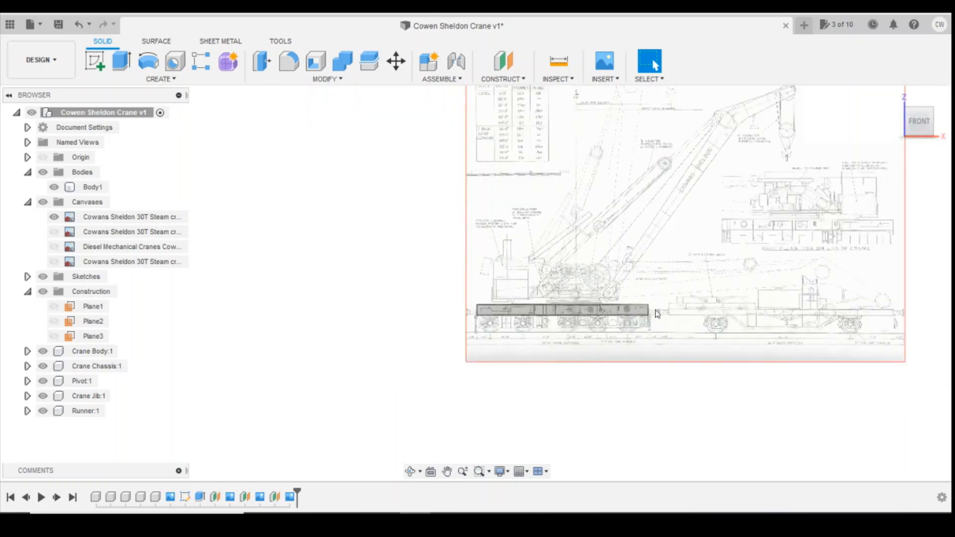
# Step: Swap the side-view canvas for the end-view canvas and check its fit with the chassis block from the left side of the model
pyautogui.click(55, 232)
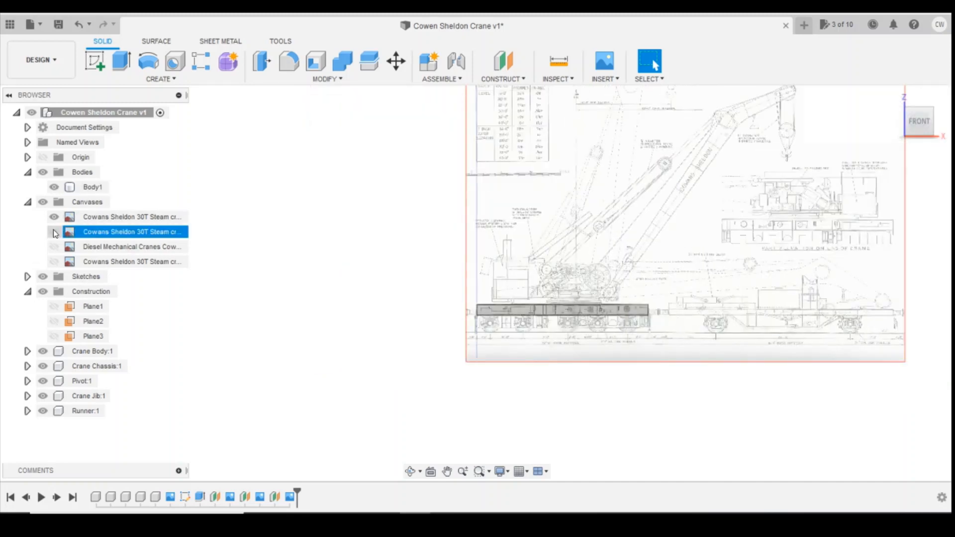
pyautogui.click(54, 217)
pyautogui.click(900, 121)
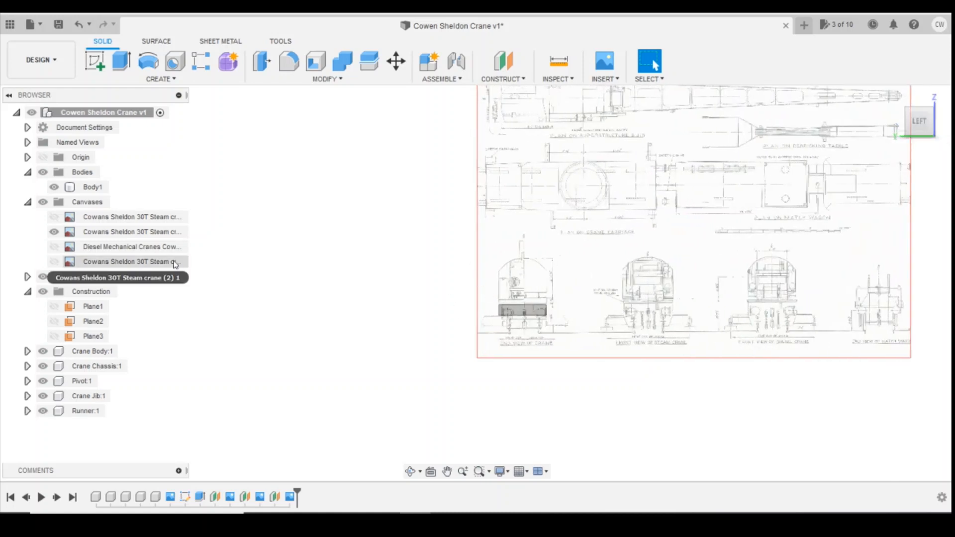
# Step: Swap the end-view canvas for the diesel crane canvas and check its fit with the chassis block from the back
pyautogui.click(68, 233)
pyautogui.click(54, 232)
pyautogui.click(55, 247)
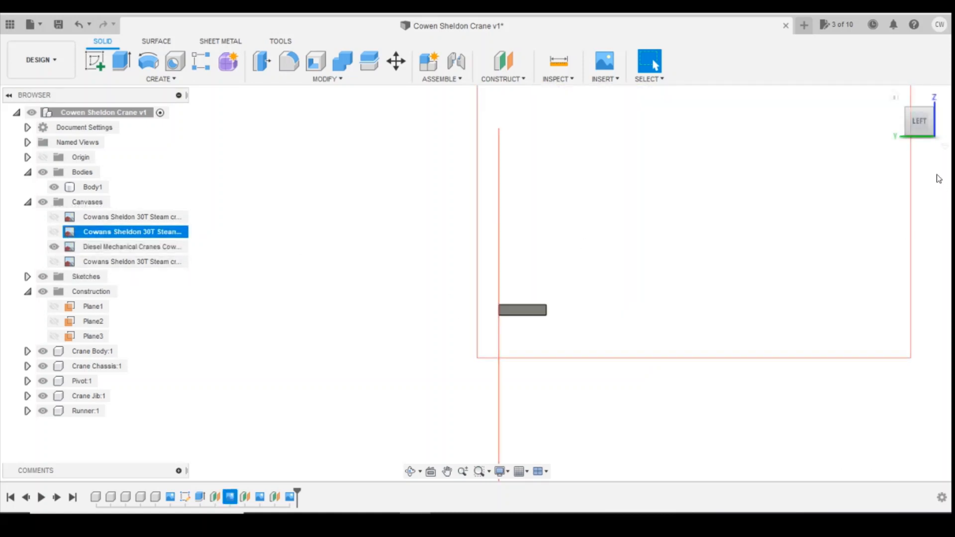
pyautogui.click(902, 123)
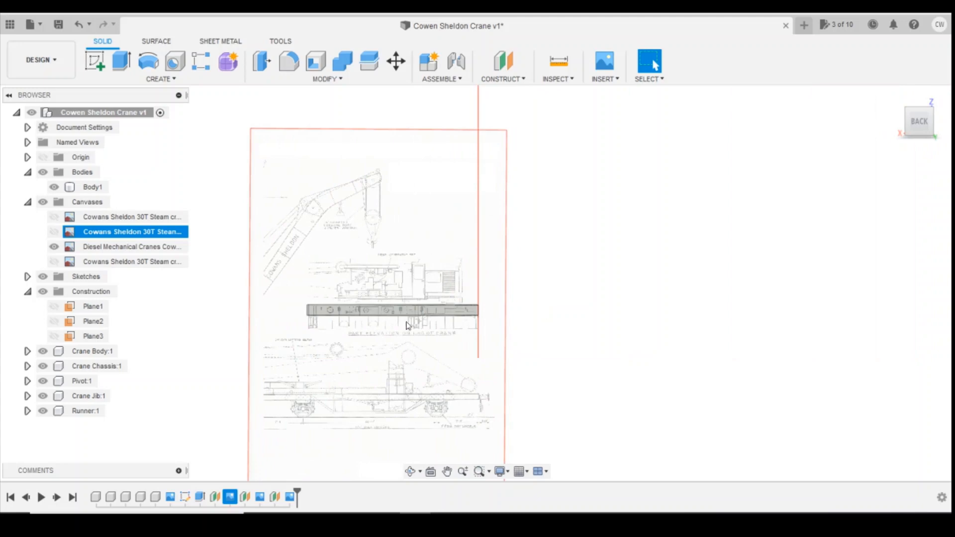
pyautogui.scroll(3, 421, 290)
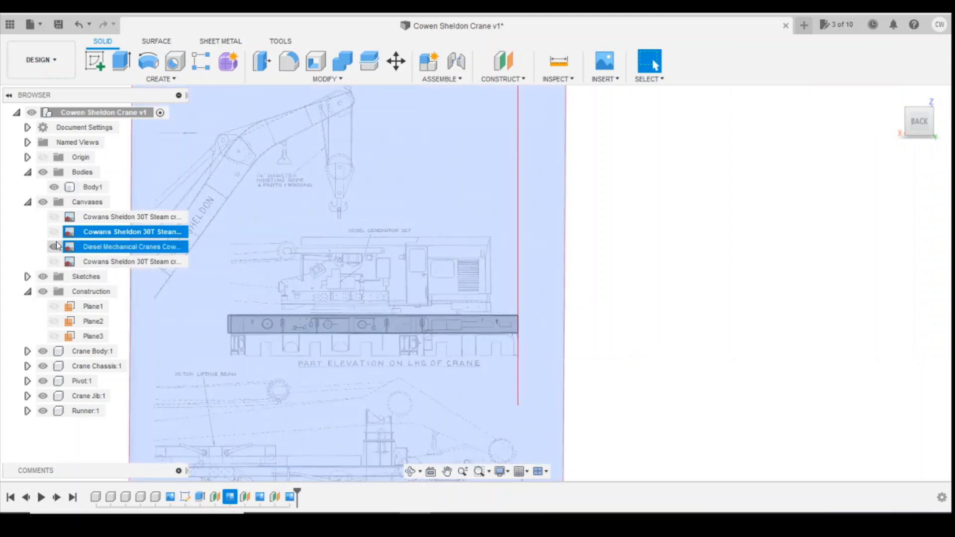
# Step: Swap the diesel crane canvas for the plan canvas and examine the carriage and superstructure plans around the chassis block from above
pyautogui.click(54, 247)
pyautogui.click(55, 262)
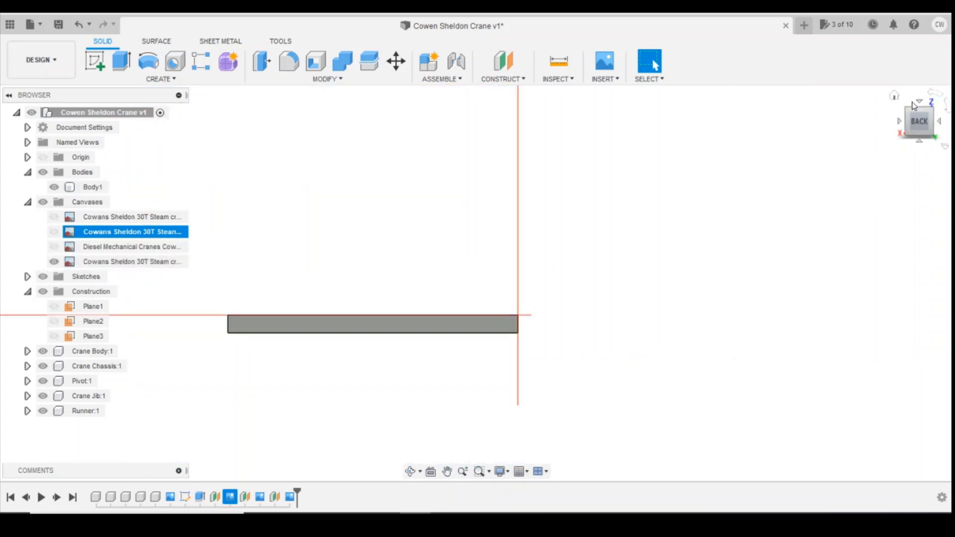
pyautogui.click(920, 104)
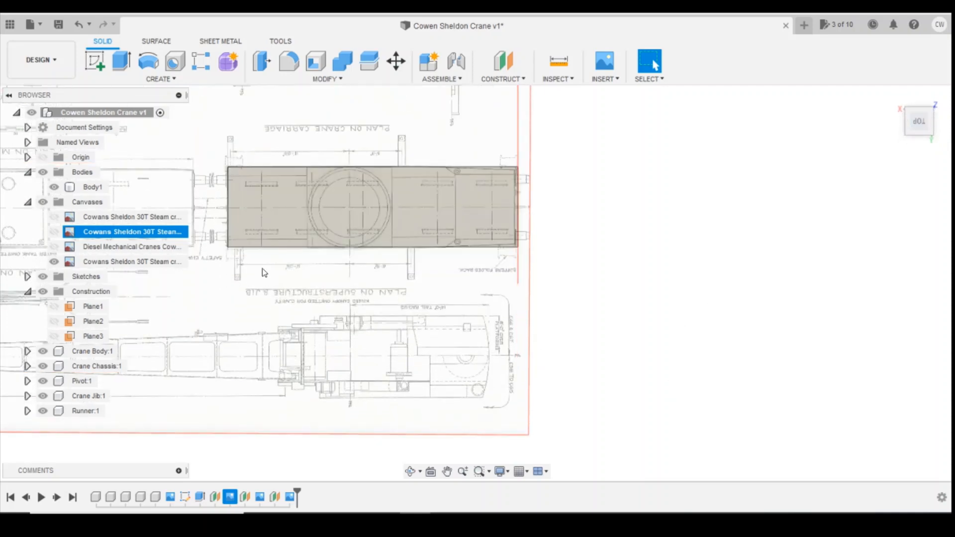
pyautogui.scroll(-4, 457, 260)
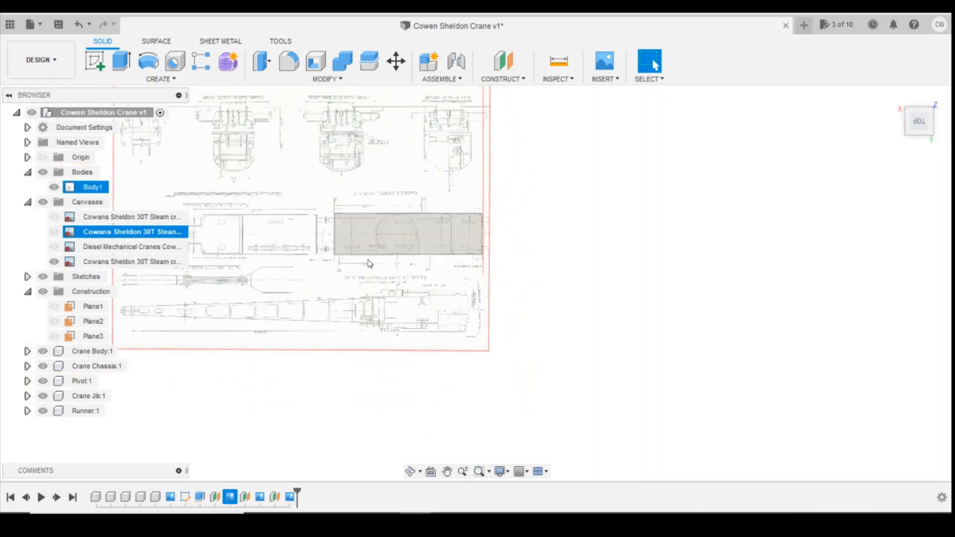
pyautogui.scroll(5, 387, 285)
pyautogui.scroll(-2, 597, 265)
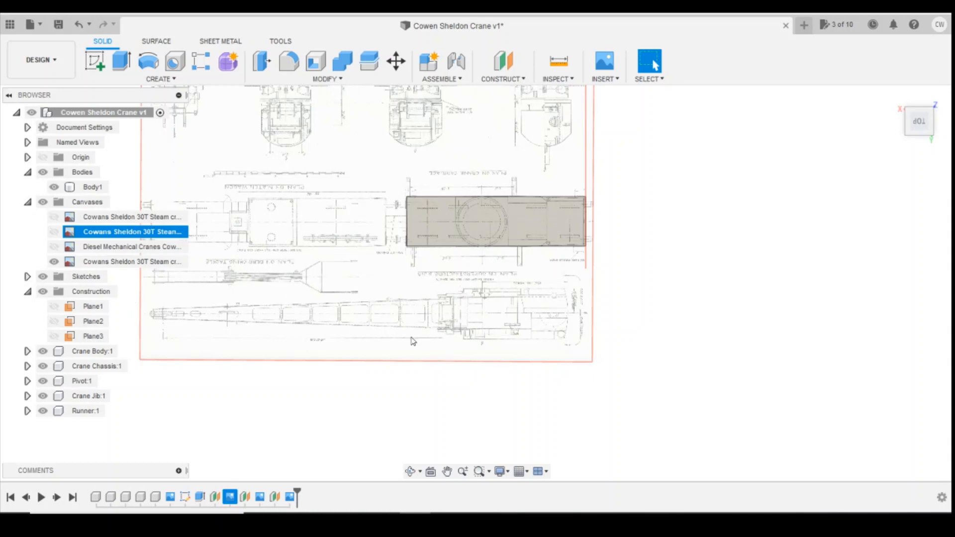
pyautogui.scroll(-1, 413, 341)
pyautogui.scroll(3, 555, 324)
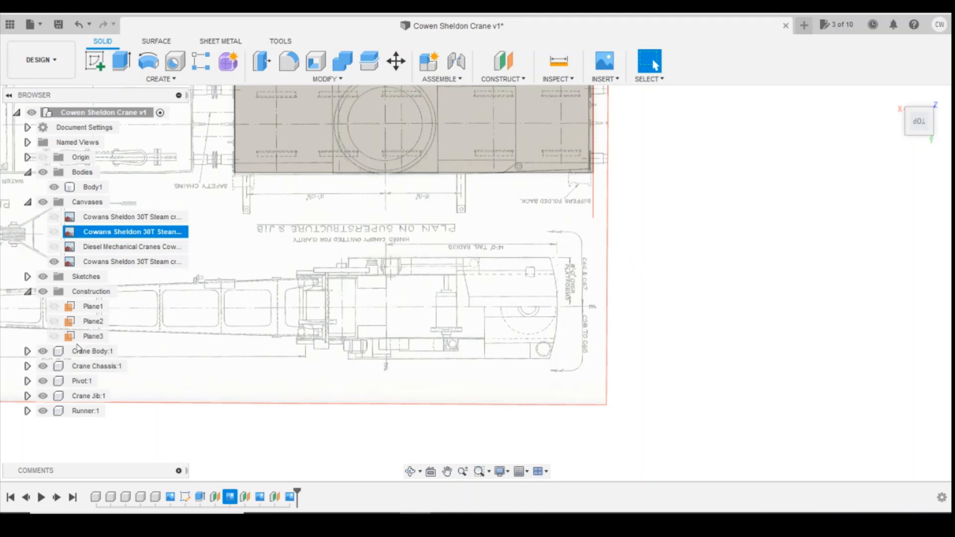
# Step: Try deleting the chassis block's extrusion from the design history in isometric view, and undo the deletion
pyautogui.click(895, 96)
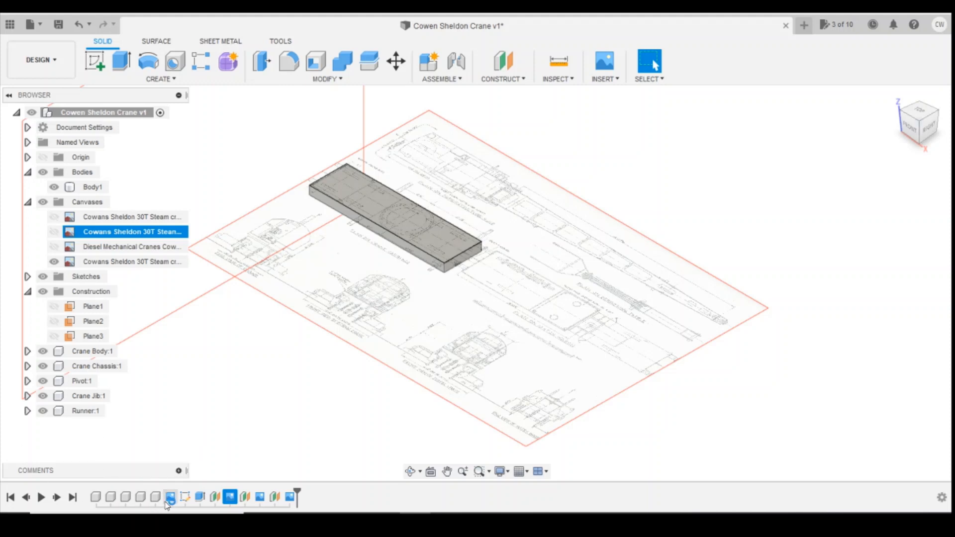
pyautogui.click(199, 497)
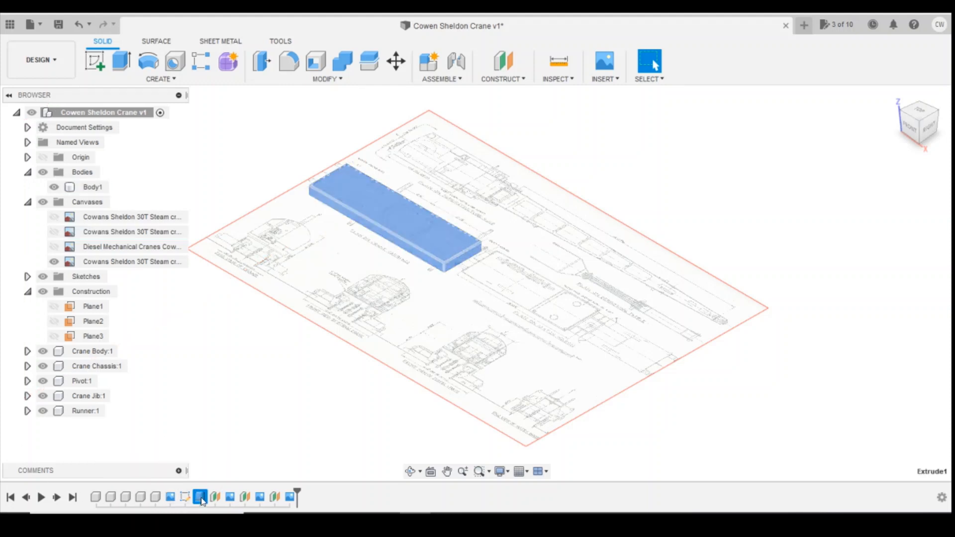
pyautogui.rightClick(201, 499)
pyautogui.click(227, 416)
pyautogui.click(448, 285)
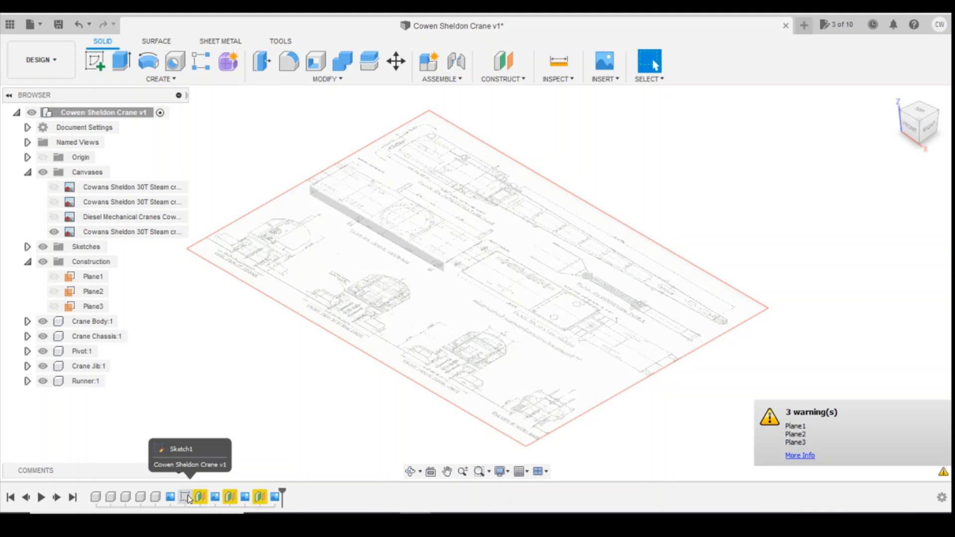
pyautogui.click(78, 24)
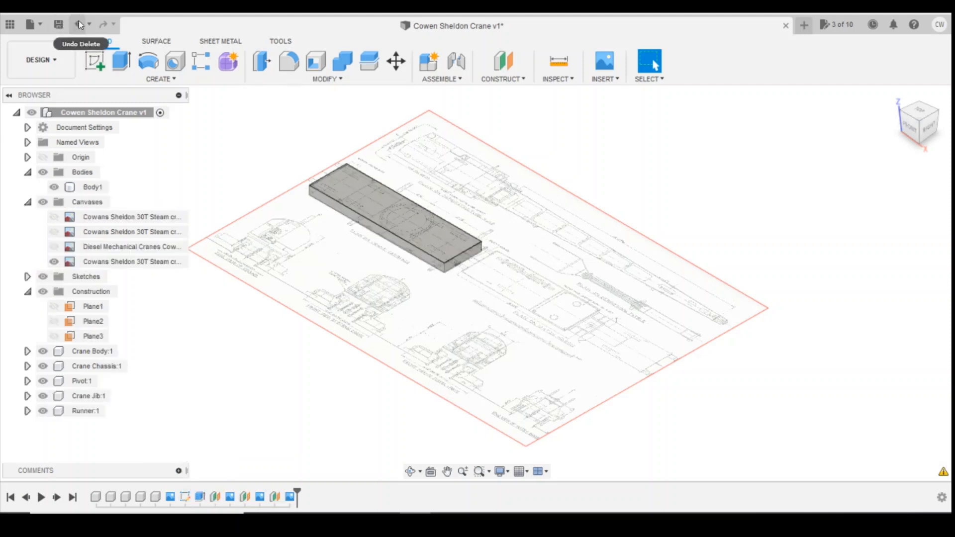
# Step: Hide the temporary chassis block body and take it out of the model with the Remove command, keeping its extrusion in the history
pyautogui.click(53, 187)
pyautogui.rightClick(91, 188)
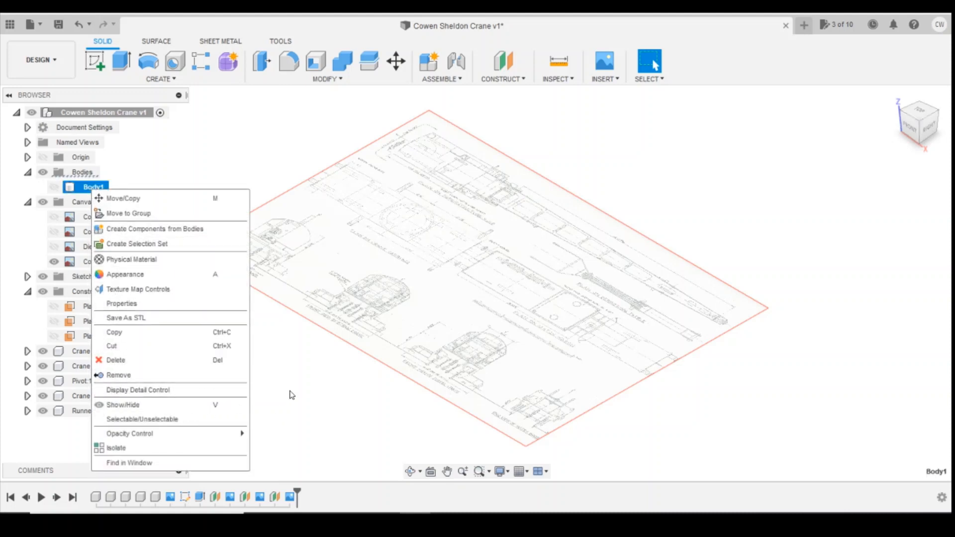
pyautogui.click(112, 375)
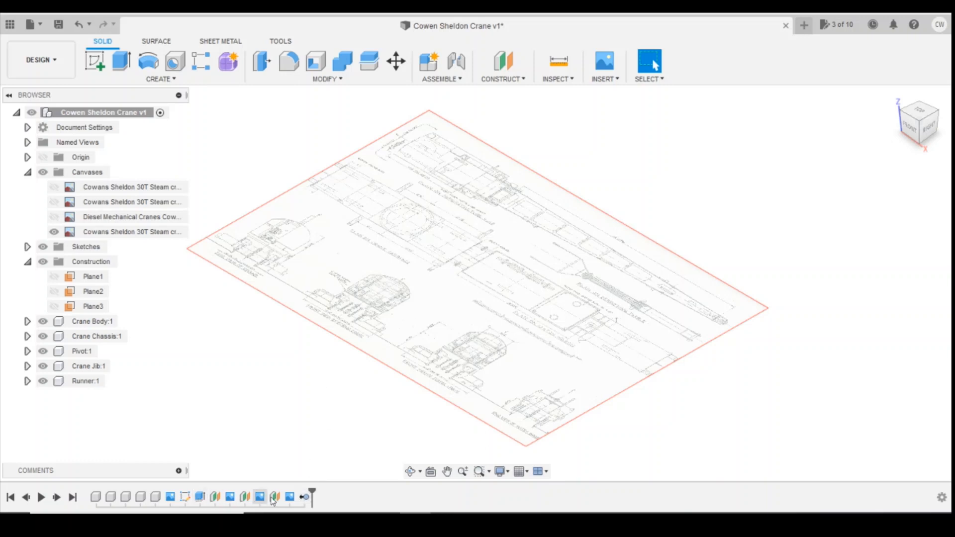
# Step: Show all four canvases together and examine how they line up from the front and from the right side
pyautogui.click(54, 218)
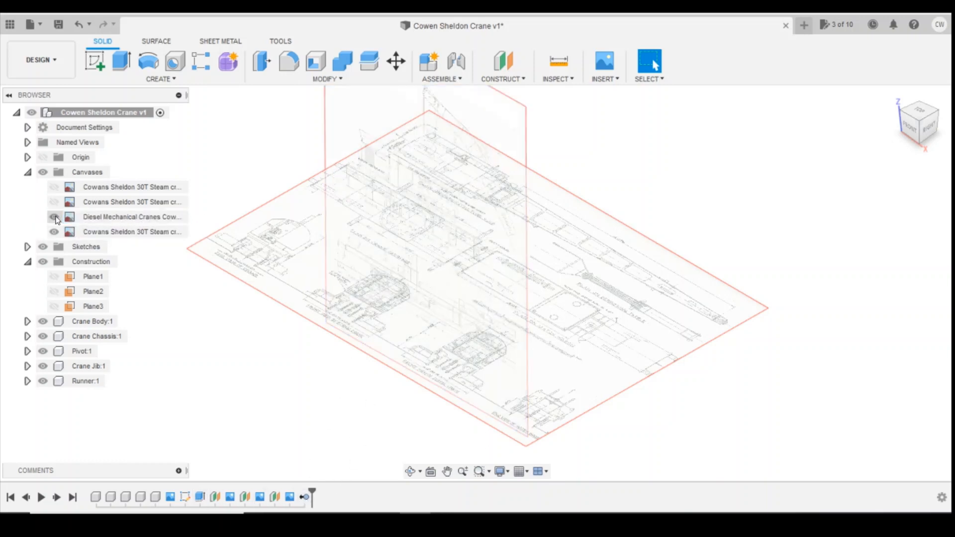
pyautogui.click(54, 202)
pyautogui.click(55, 217)
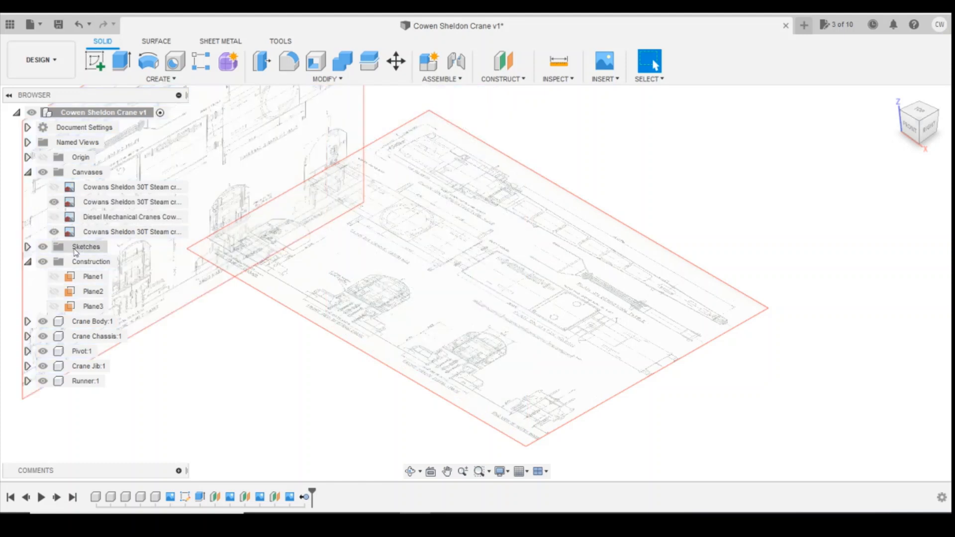
pyautogui.click(55, 218)
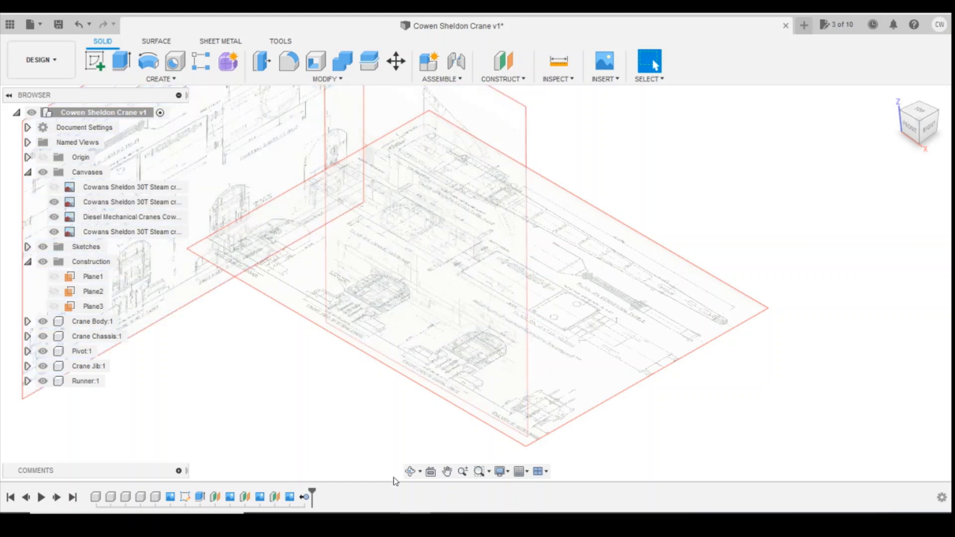
pyautogui.click(54, 187)
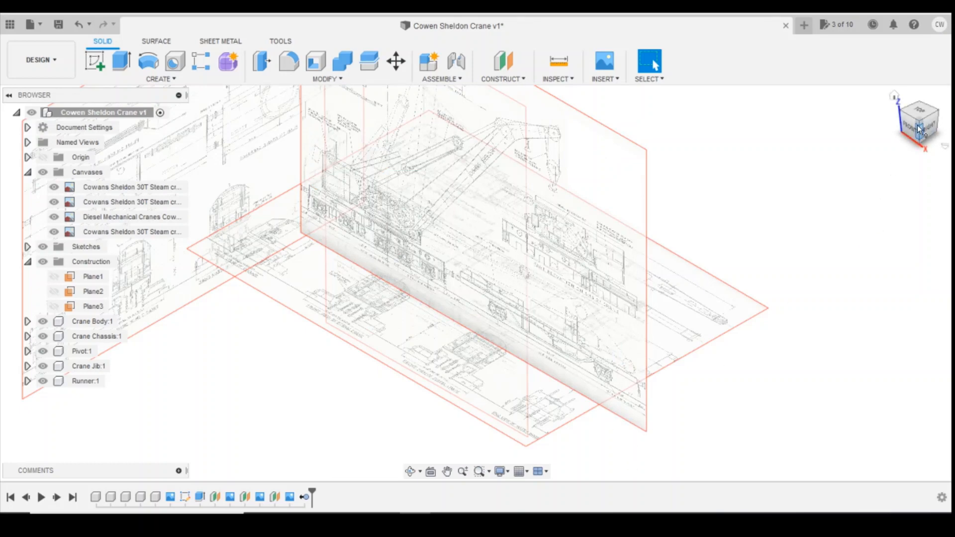
pyautogui.click(931, 113)
pyautogui.moveTo(933, 111)
pyautogui.mouseDown()
pyautogui.moveTo(945, 102)
pyautogui.moveTo(912, 132)
pyautogui.mouseUp()
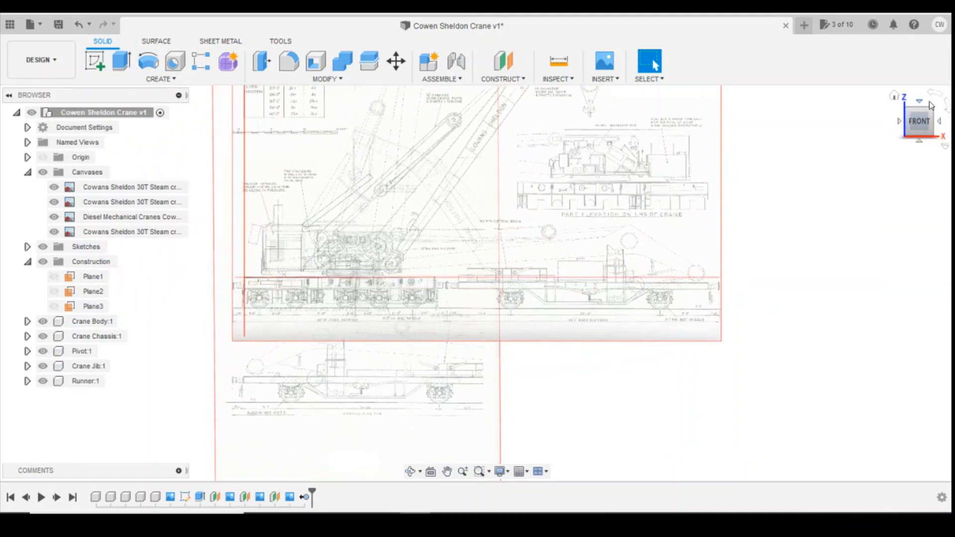
pyautogui.moveTo(906, 113)
pyautogui.mouseDown()
pyautogui.moveTo(918, 176)
pyautogui.moveTo(914, 122)
pyautogui.moveTo(860, 119)
pyautogui.moveTo(900, 109)
pyautogui.mouseUp()
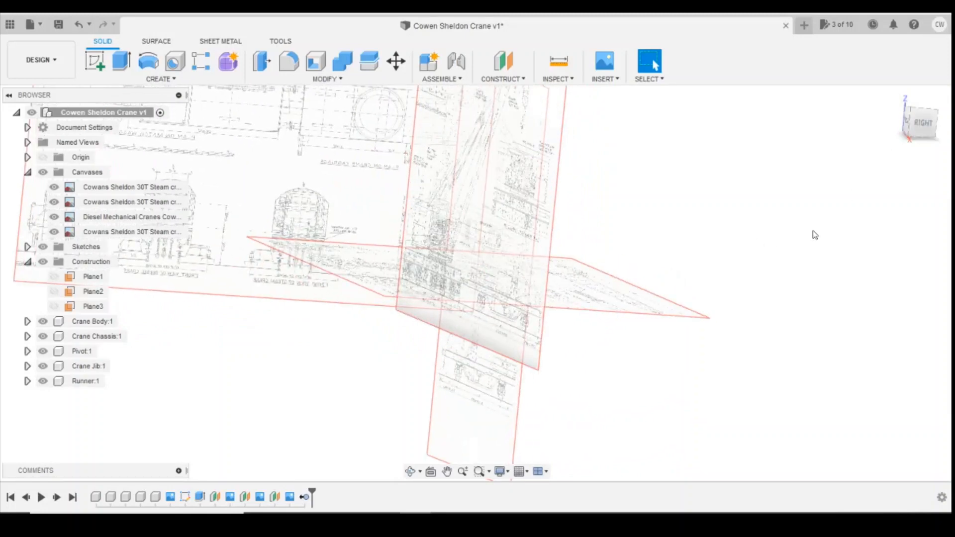